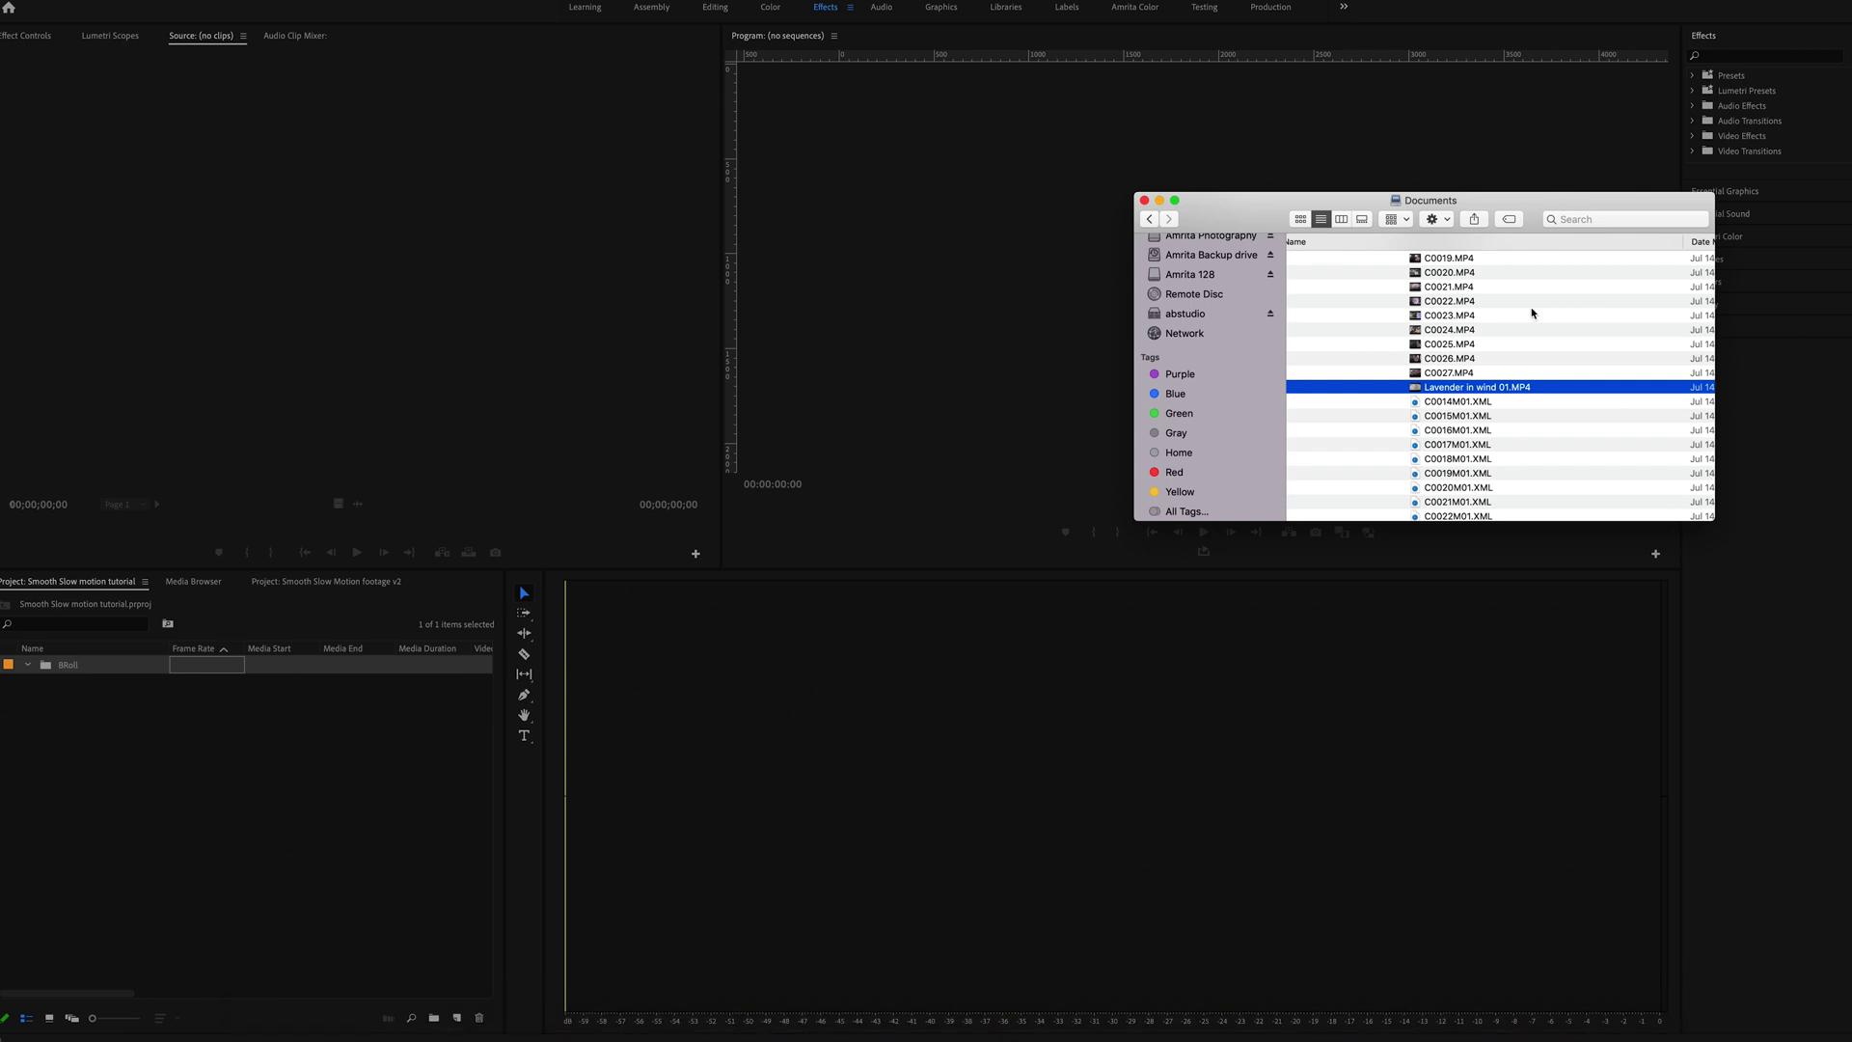
- Import the clip Lavender in wind 01.MP4 from the Documents folder into the project's BRoll bin
{"action": "left_click_drag", "start_coordinate": [1507, 389], "coordinate": [255, 672]}
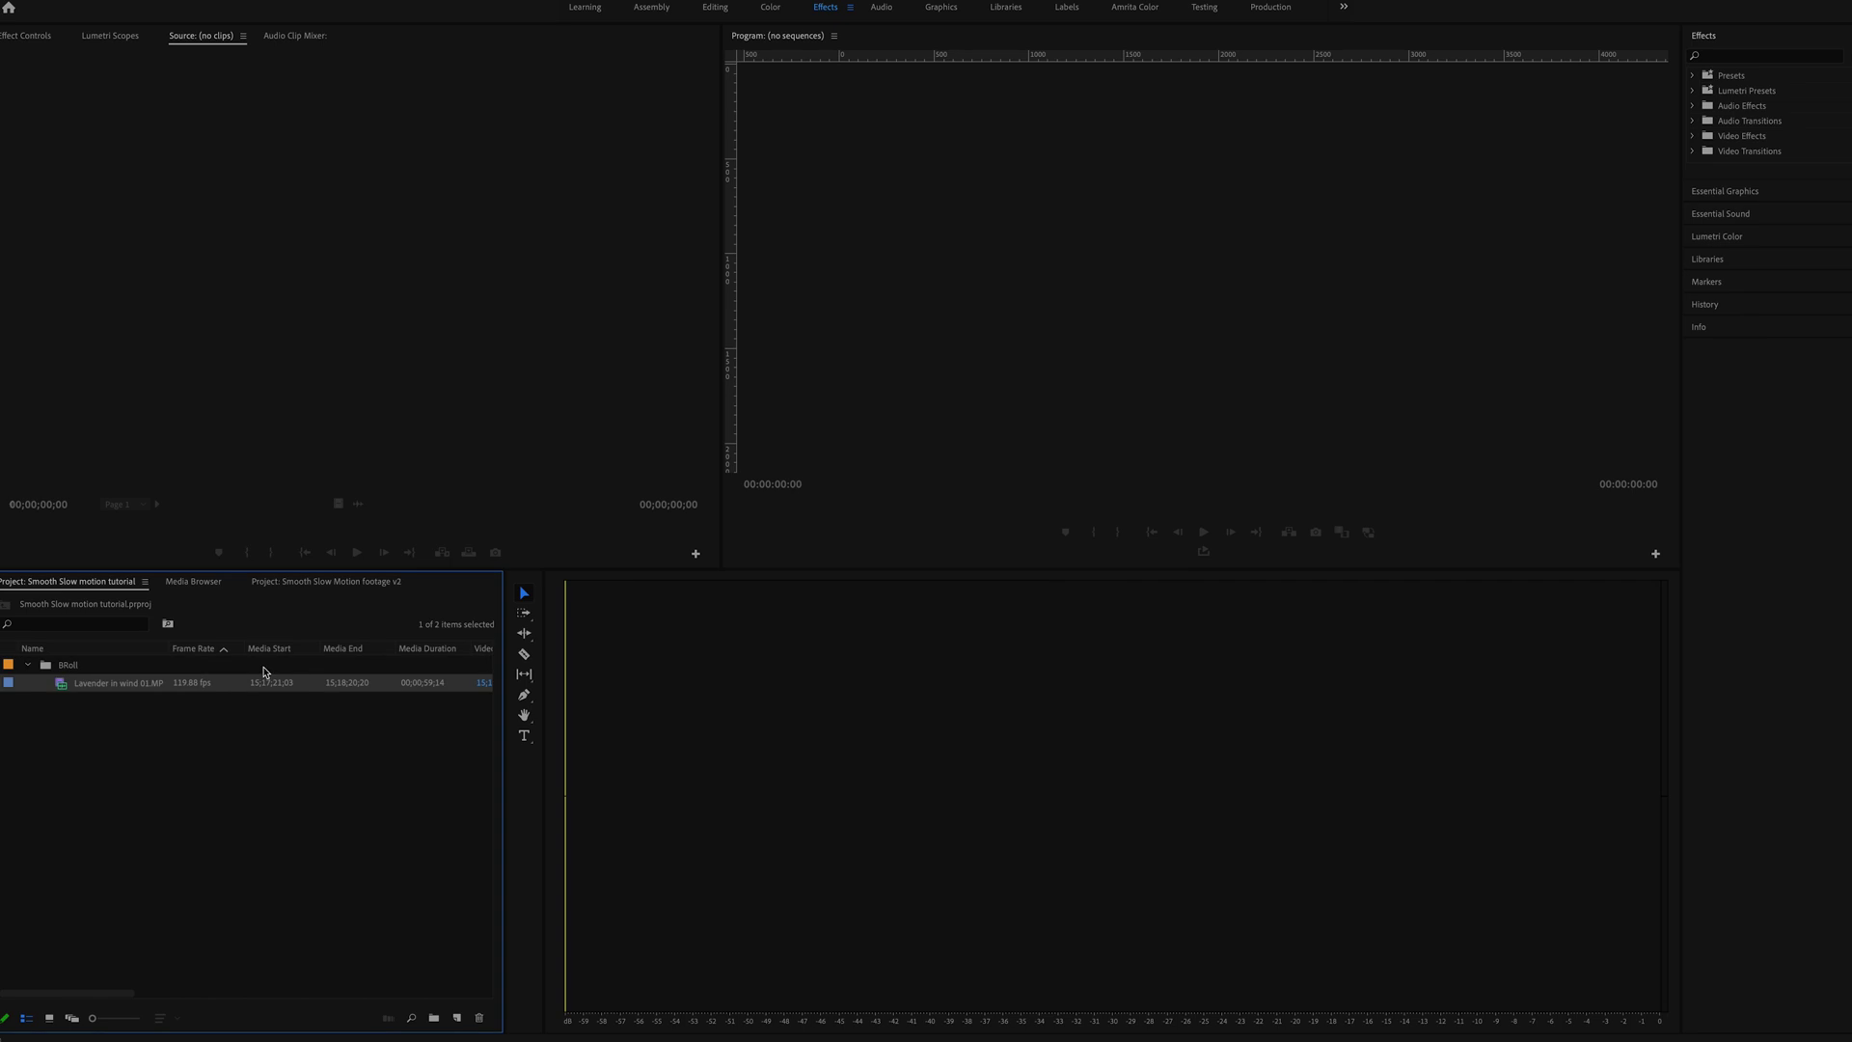
{"action": "right_click", "coordinate": [175, 691]}
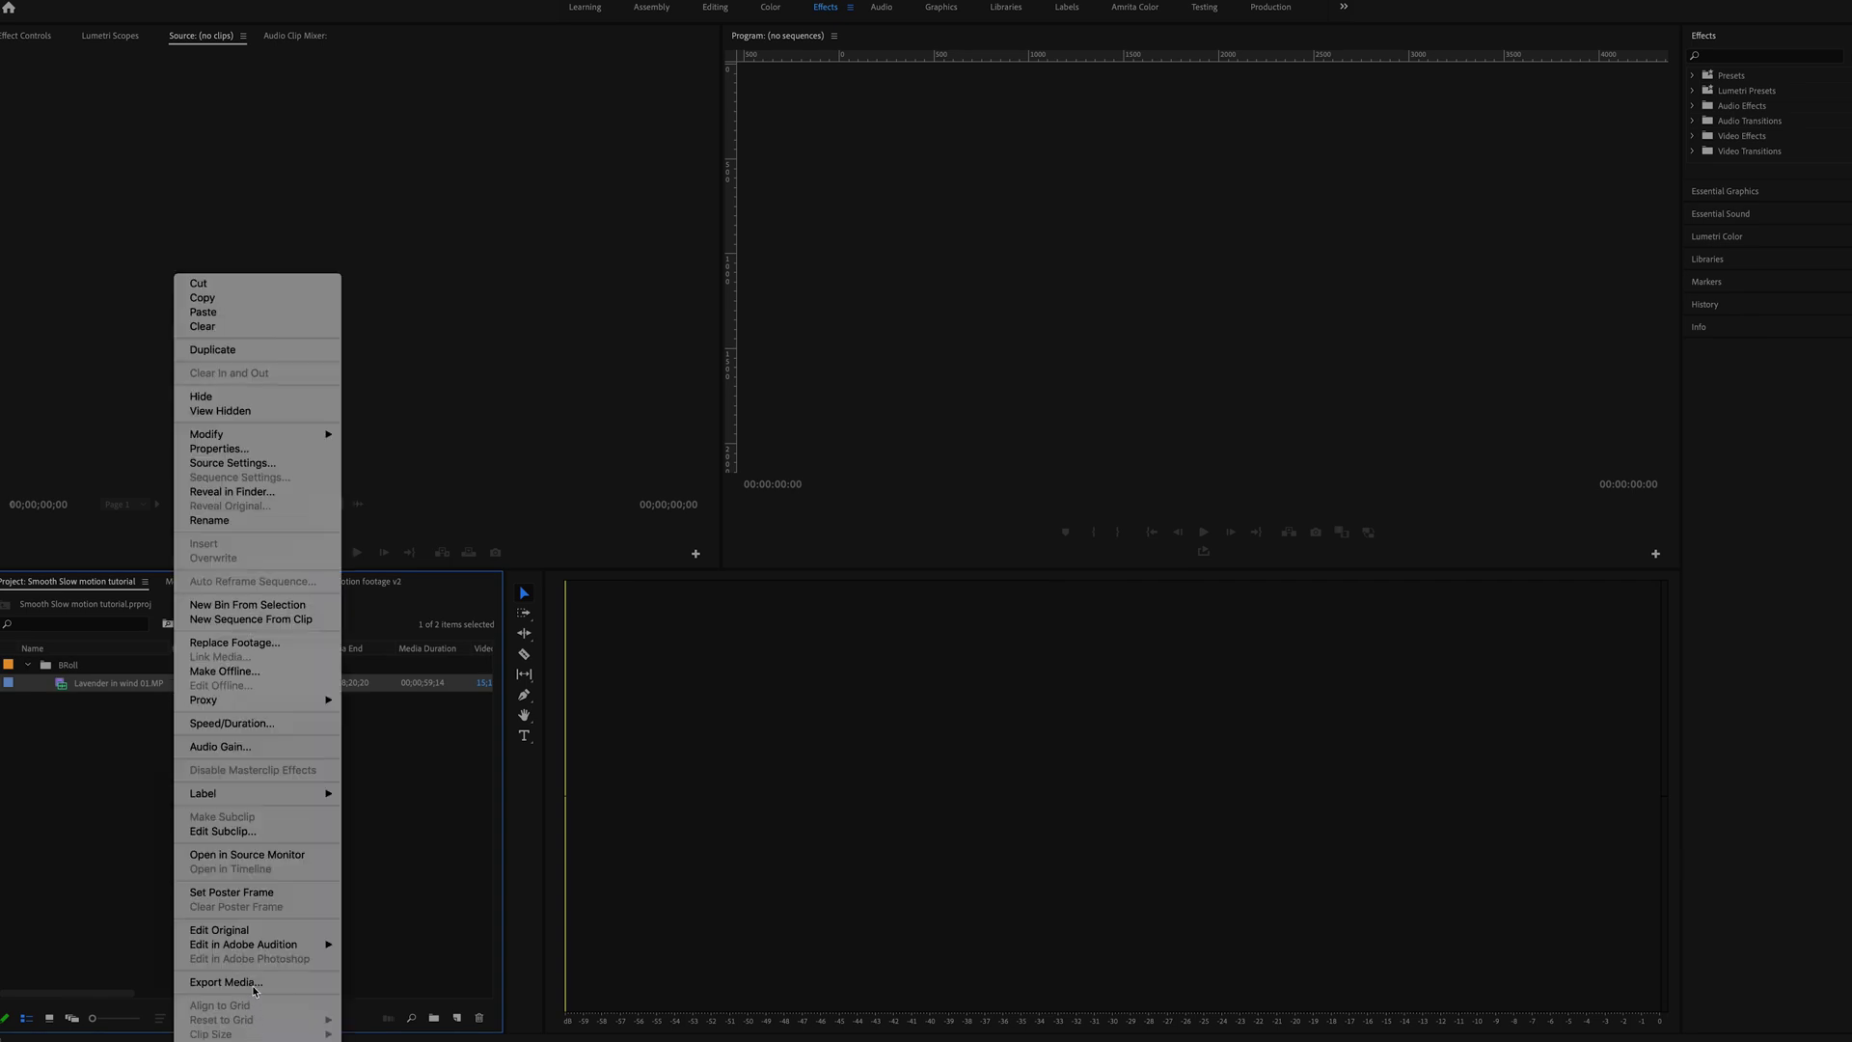
{"action": "mouse_move", "coordinate": [289, 795]}
{"action": "left_click", "coordinate": [396, 918]}
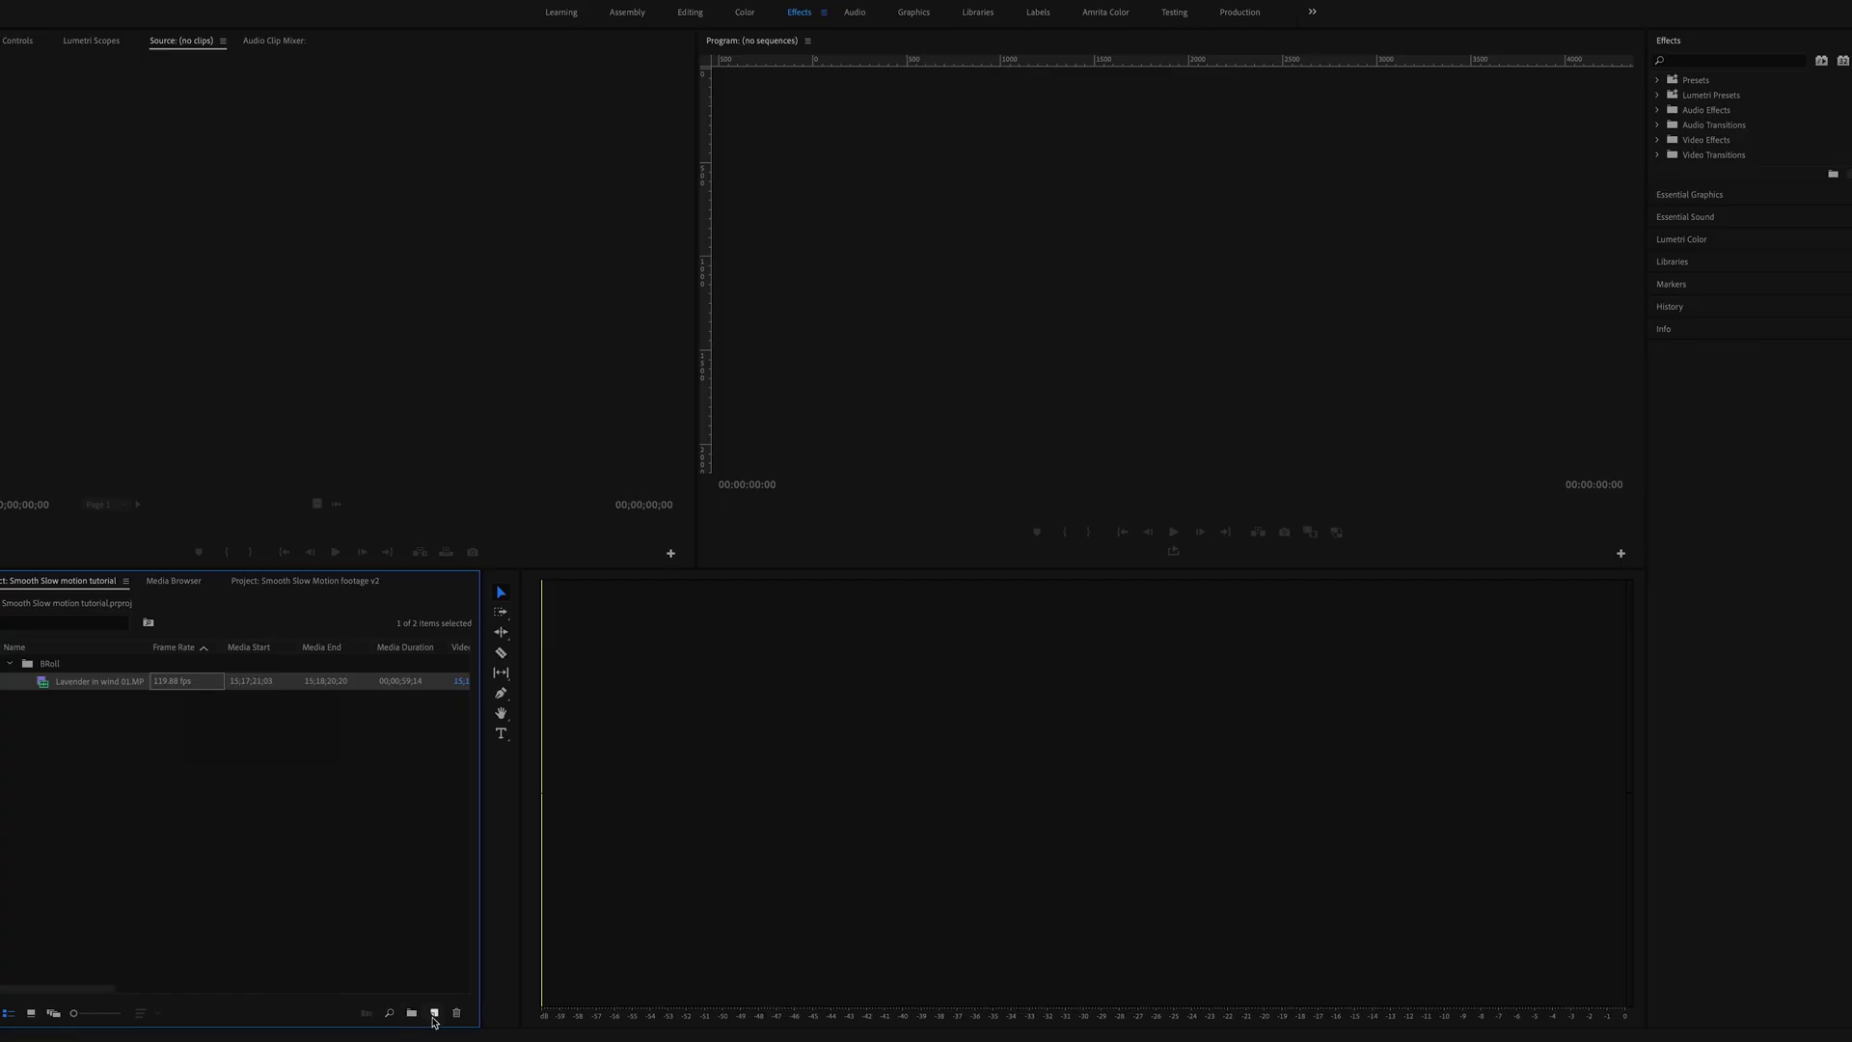
- Create a new sequence named "Slow Motion Broll" from the custom 4K 23.976 fps sequence preset
{"action": "left_click", "coordinate": [434, 1014]}
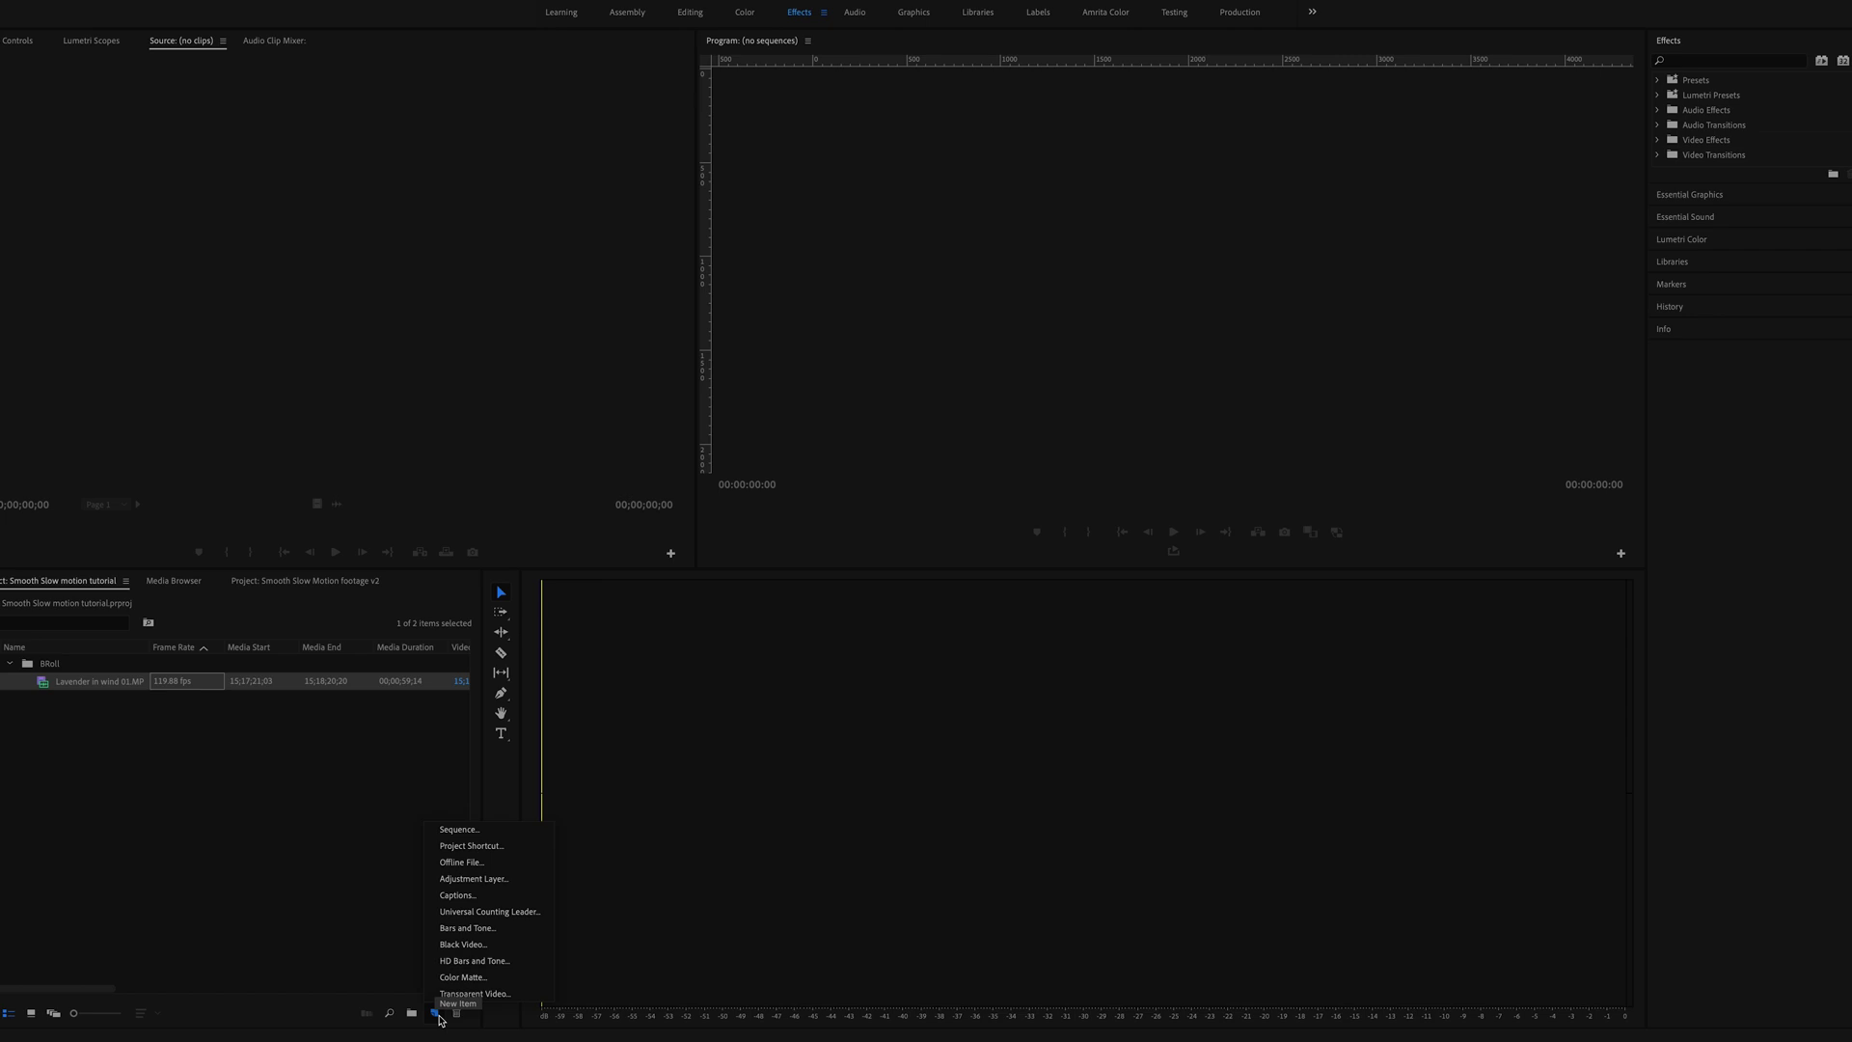
{"action": "left_click", "coordinate": [476, 831]}
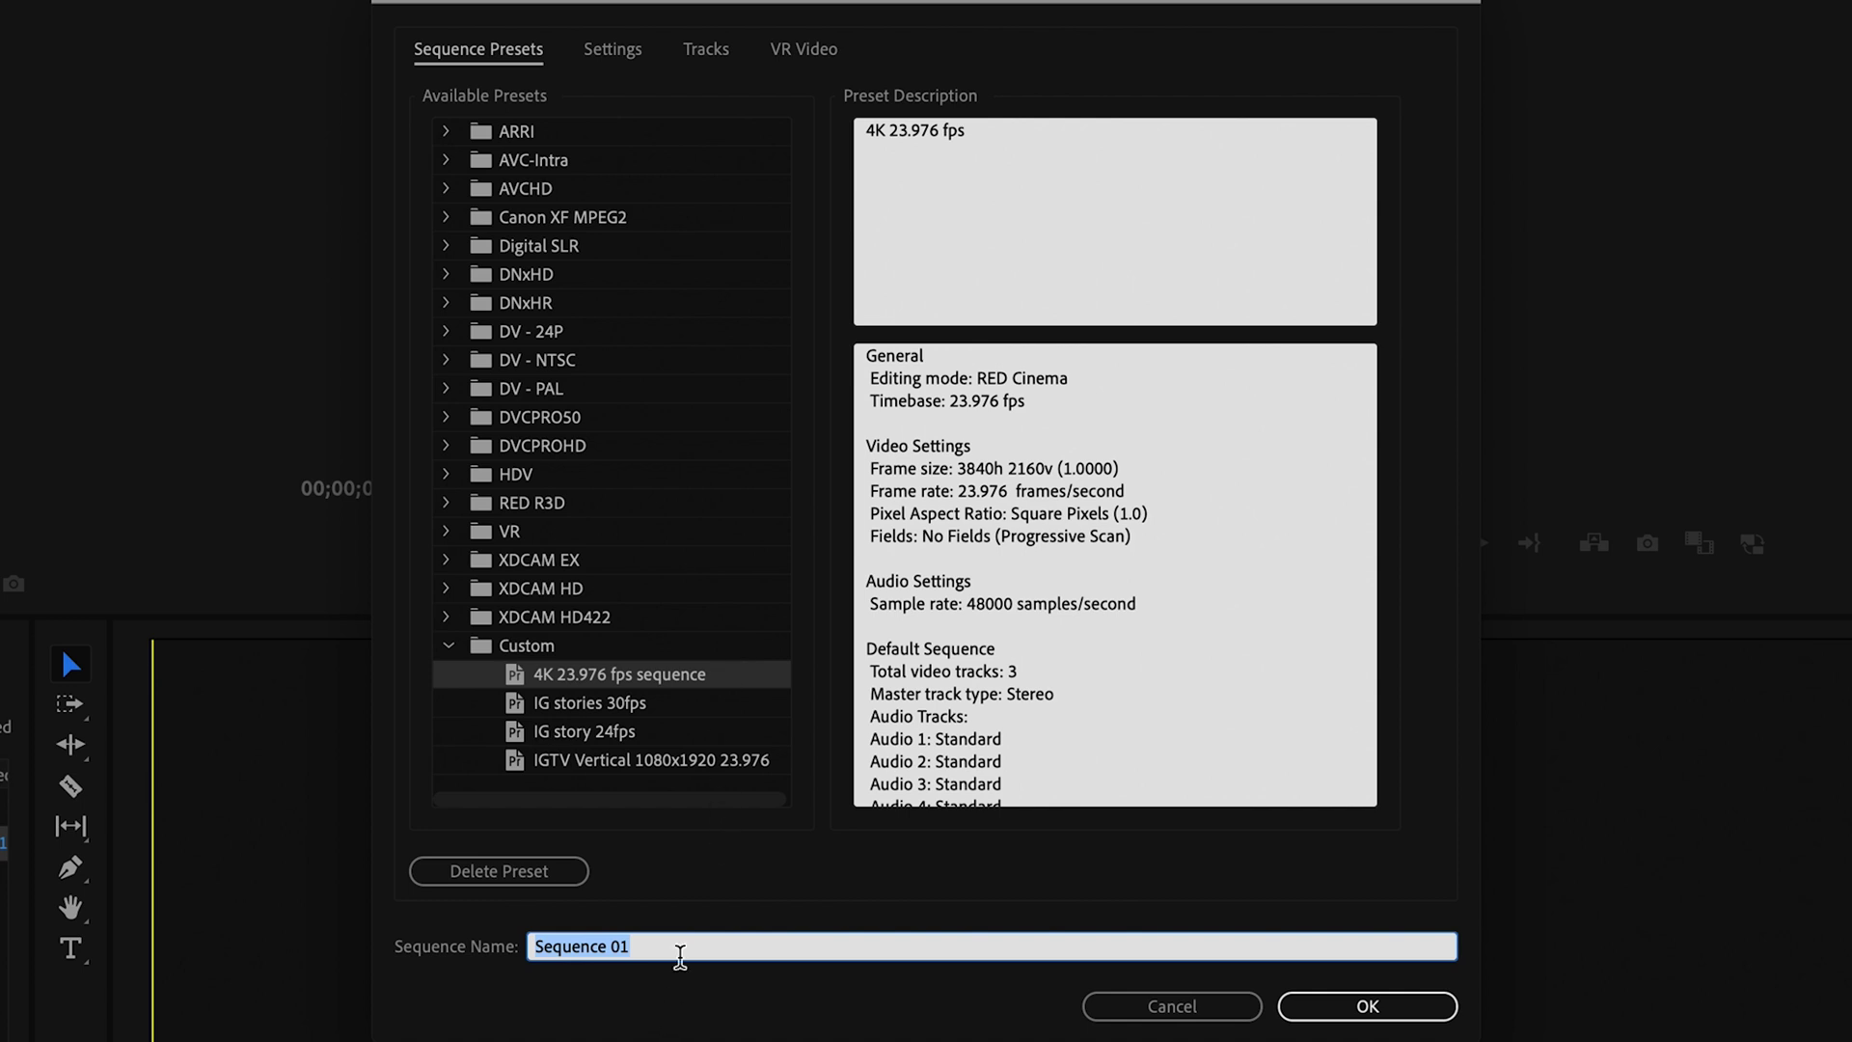
{"action": "type", "text": "Slow "}
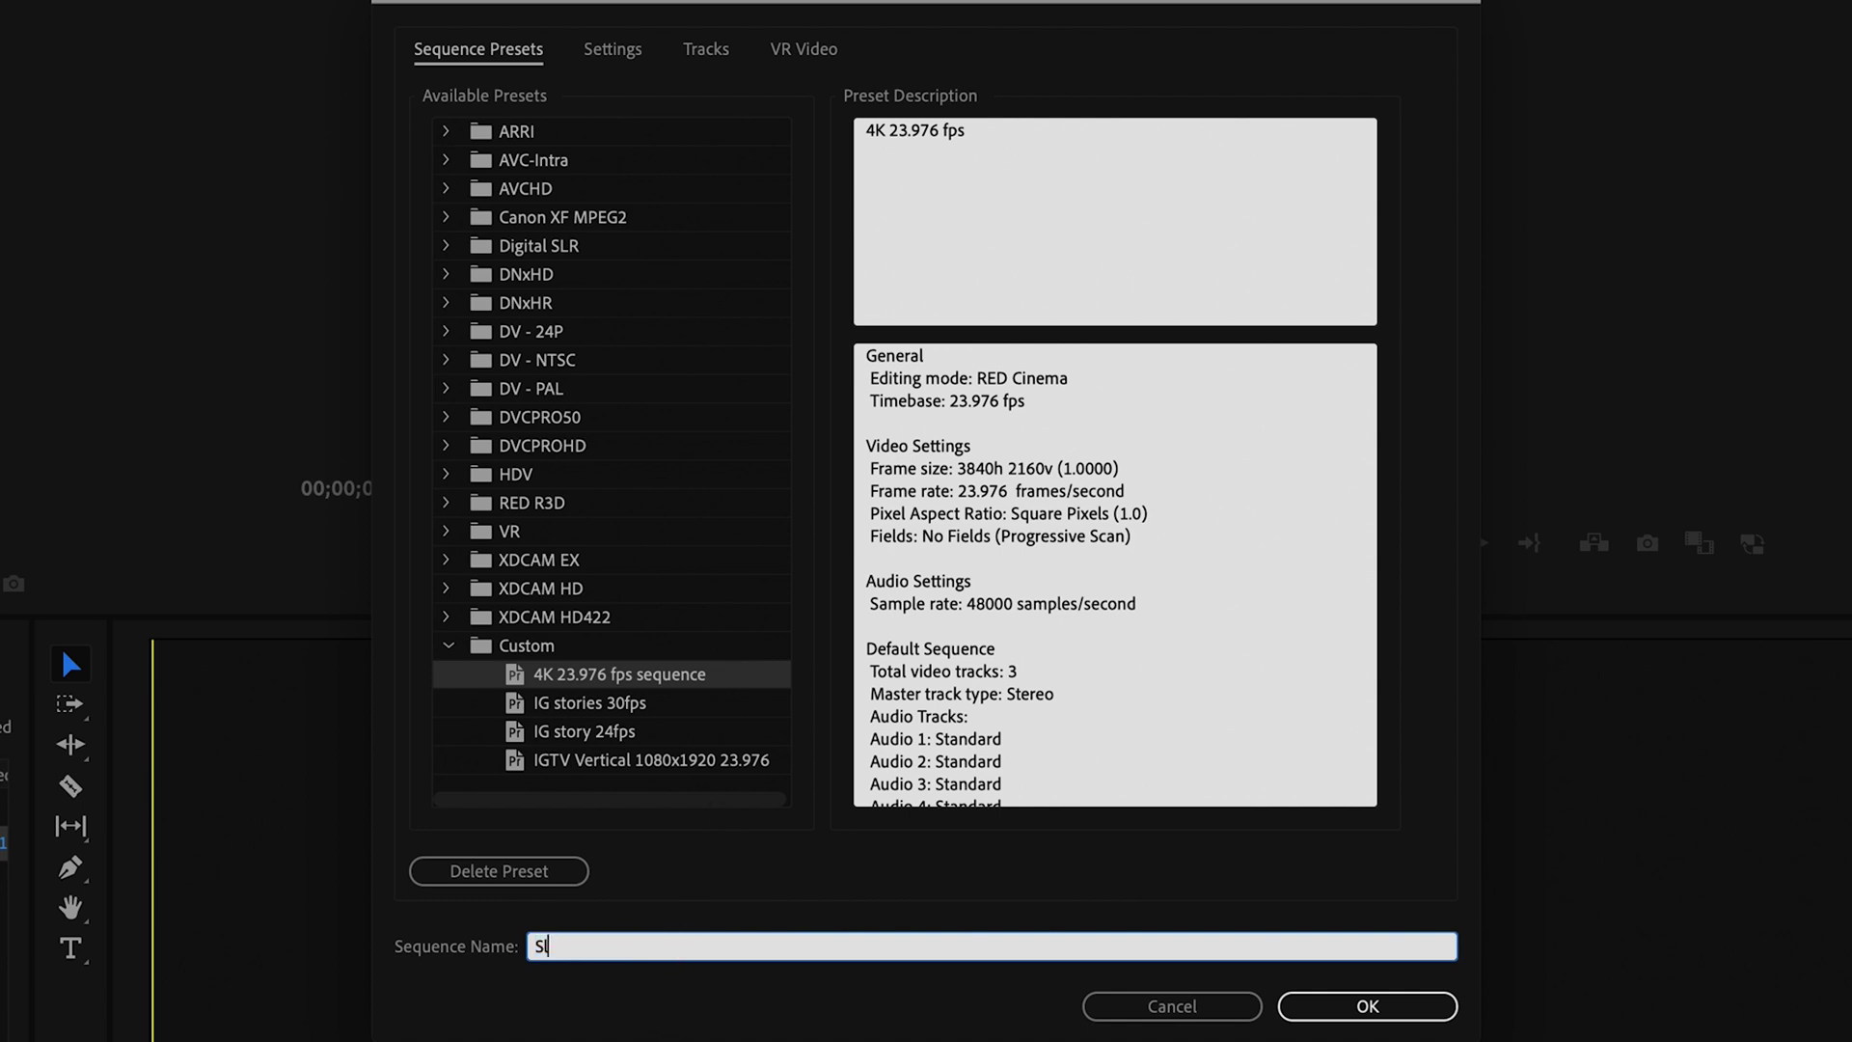
{"action": "type", "text": "Motion Broll"}
{"action": "scroll", "coordinate": [1030, 790], "scroll_direction": "down", "scroll_amount": 1}
{"action": "scroll", "coordinate": [1031, 790], "scroll_direction": "down", "scroll_amount": 1}
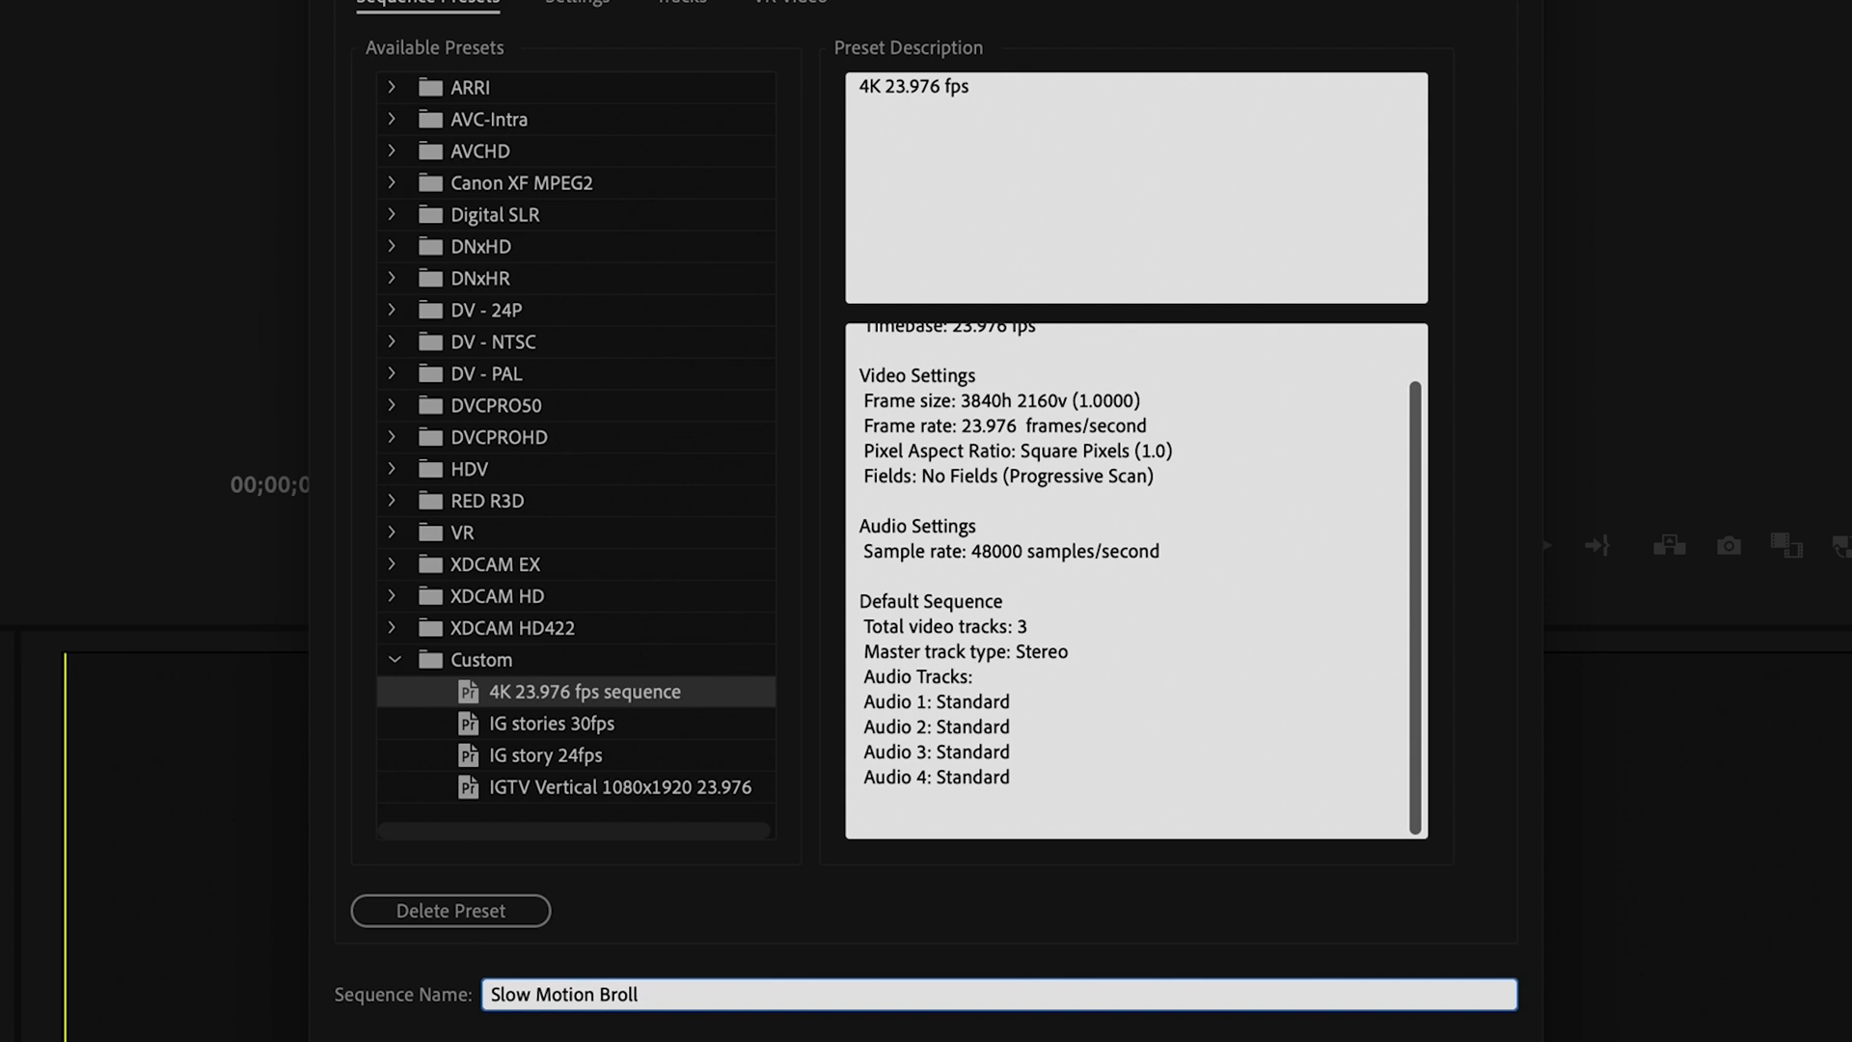
{"action": "key", "text": "Return"}
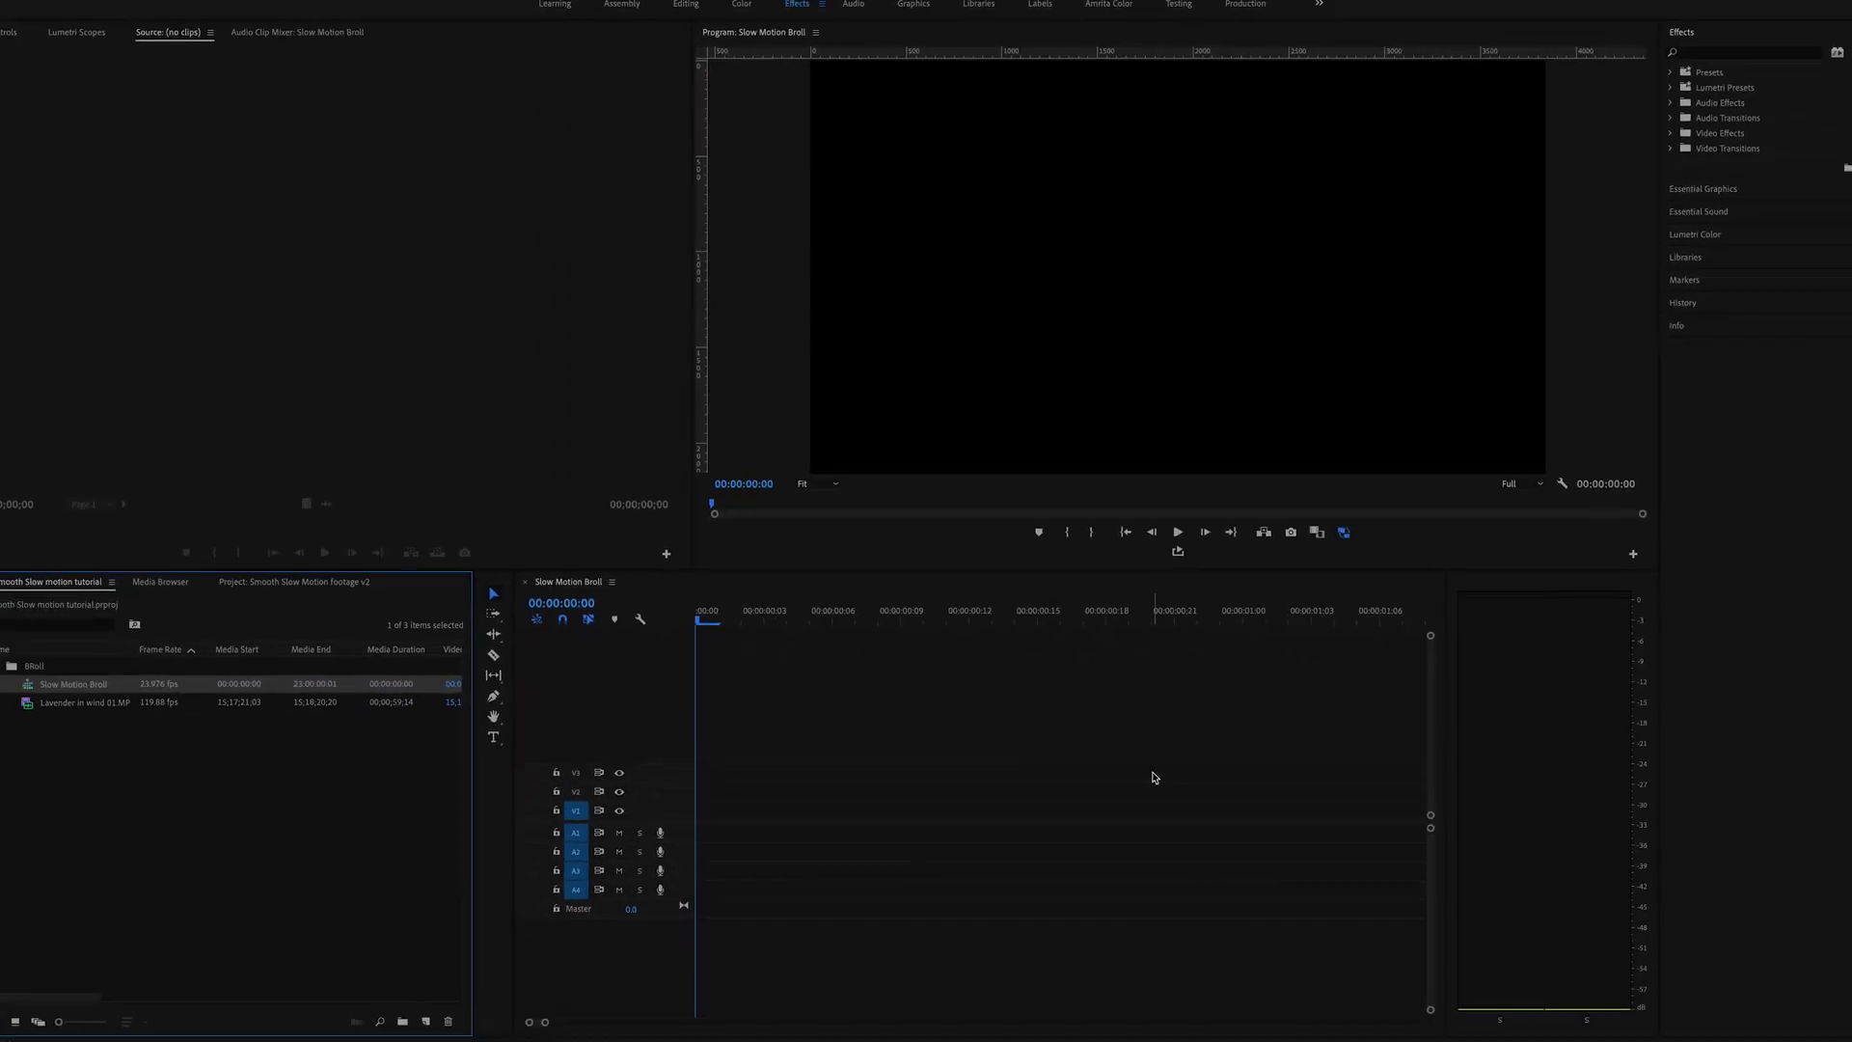
- Interpret the Lavender in wind 01.MP4 footage at an assumed frame rate of 23.976 fps
{"action": "left_click", "coordinate": [162, 705]}
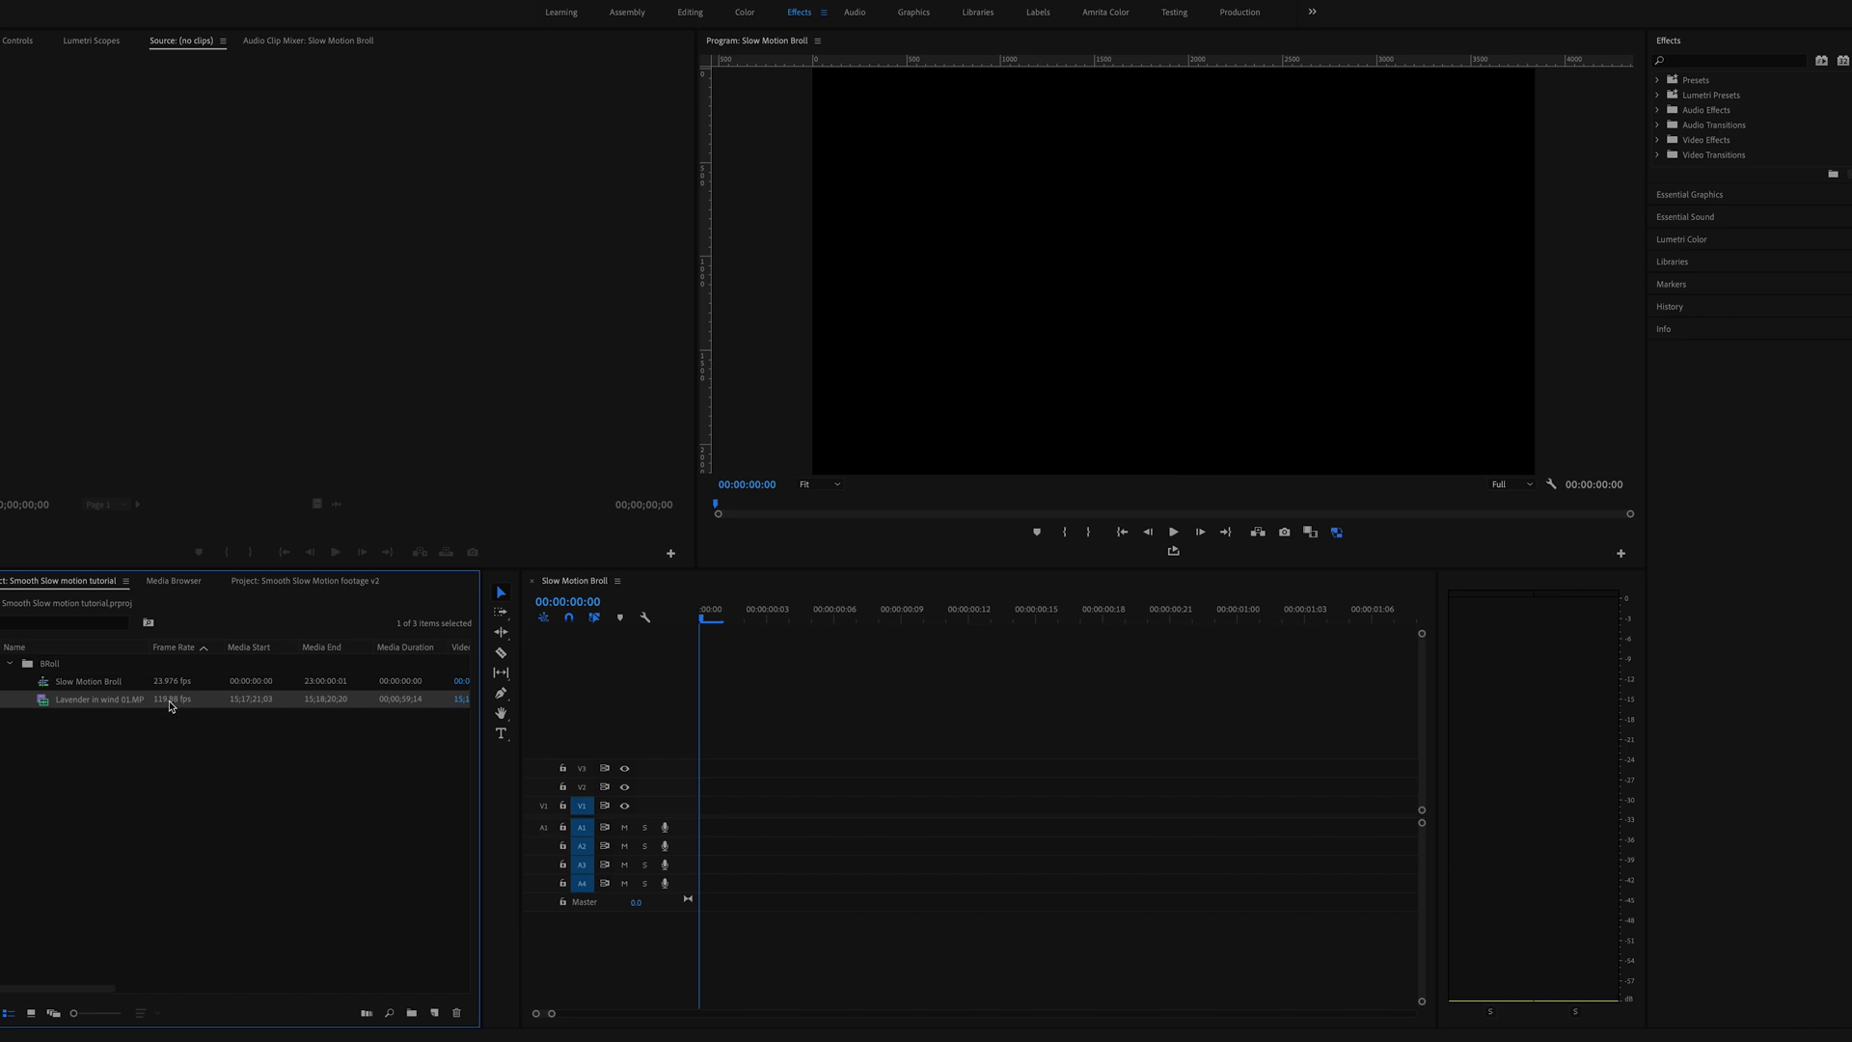
{"action": "right_click", "coordinate": [171, 707]}
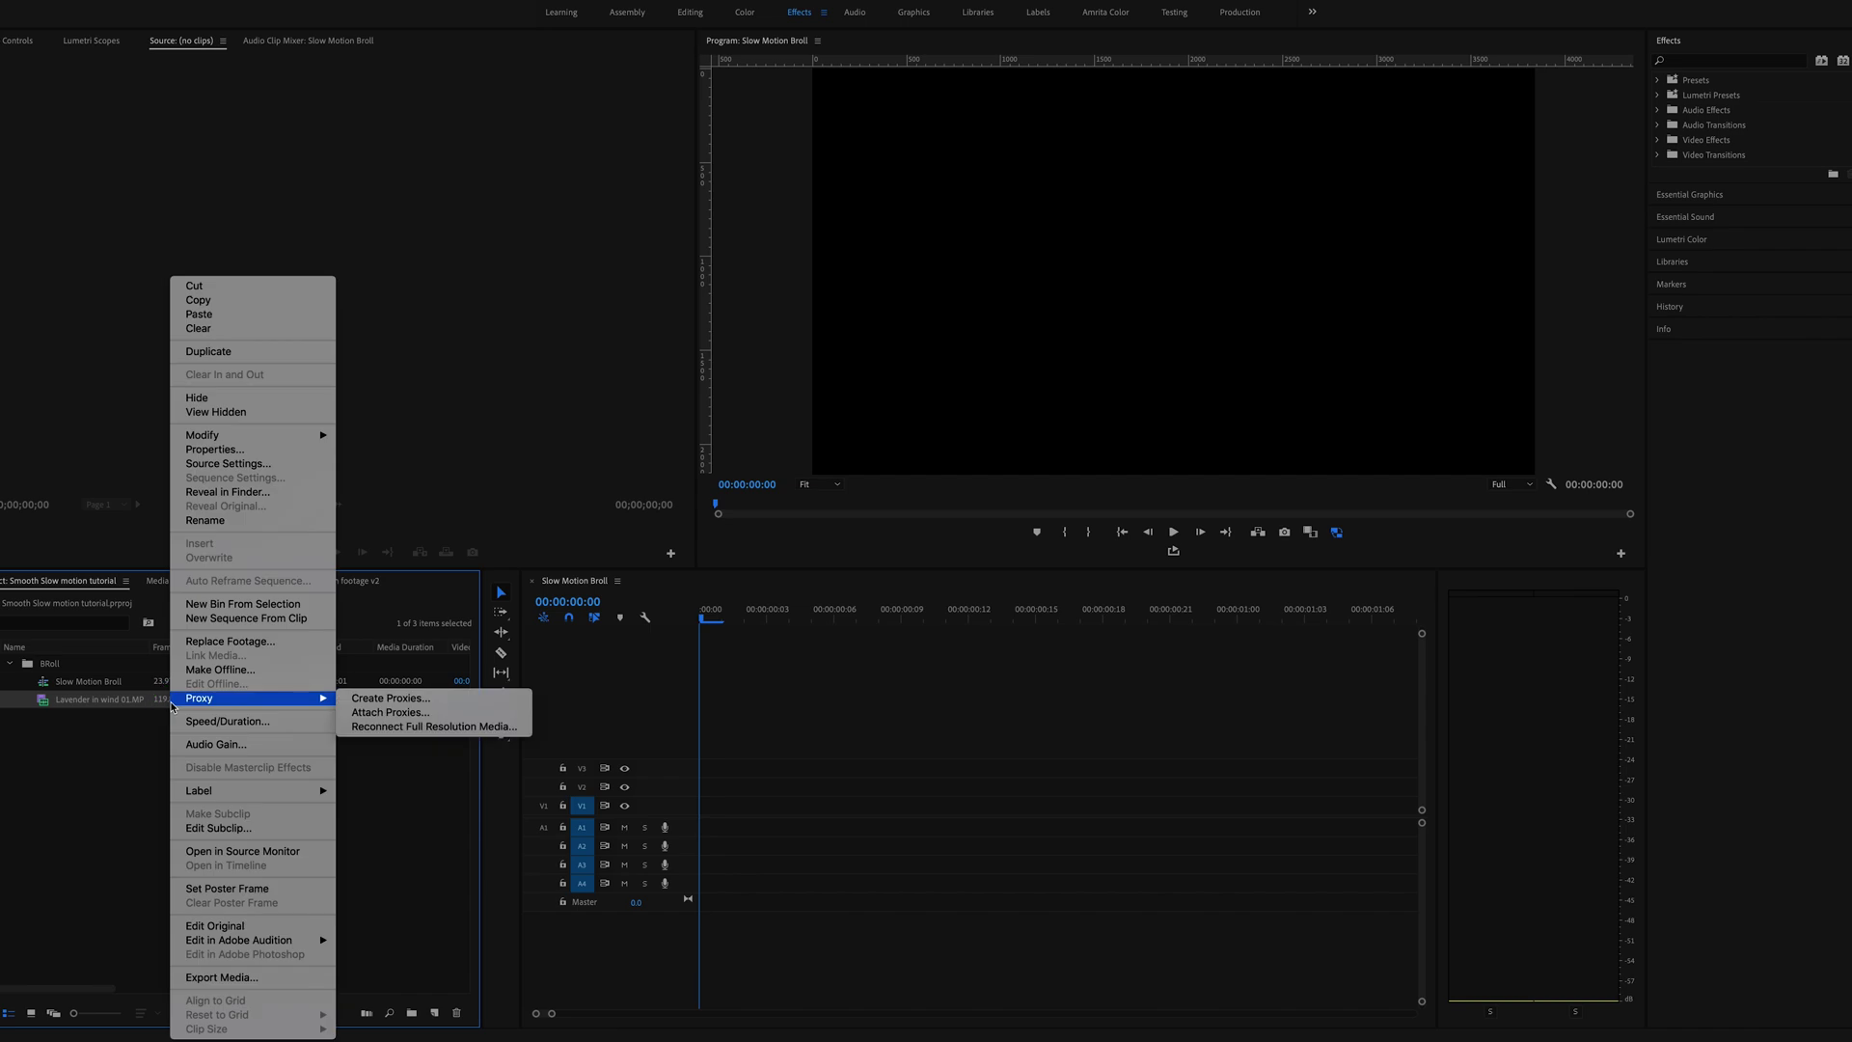
{"action": "mouse_move", "coordinate": [272, 439]}
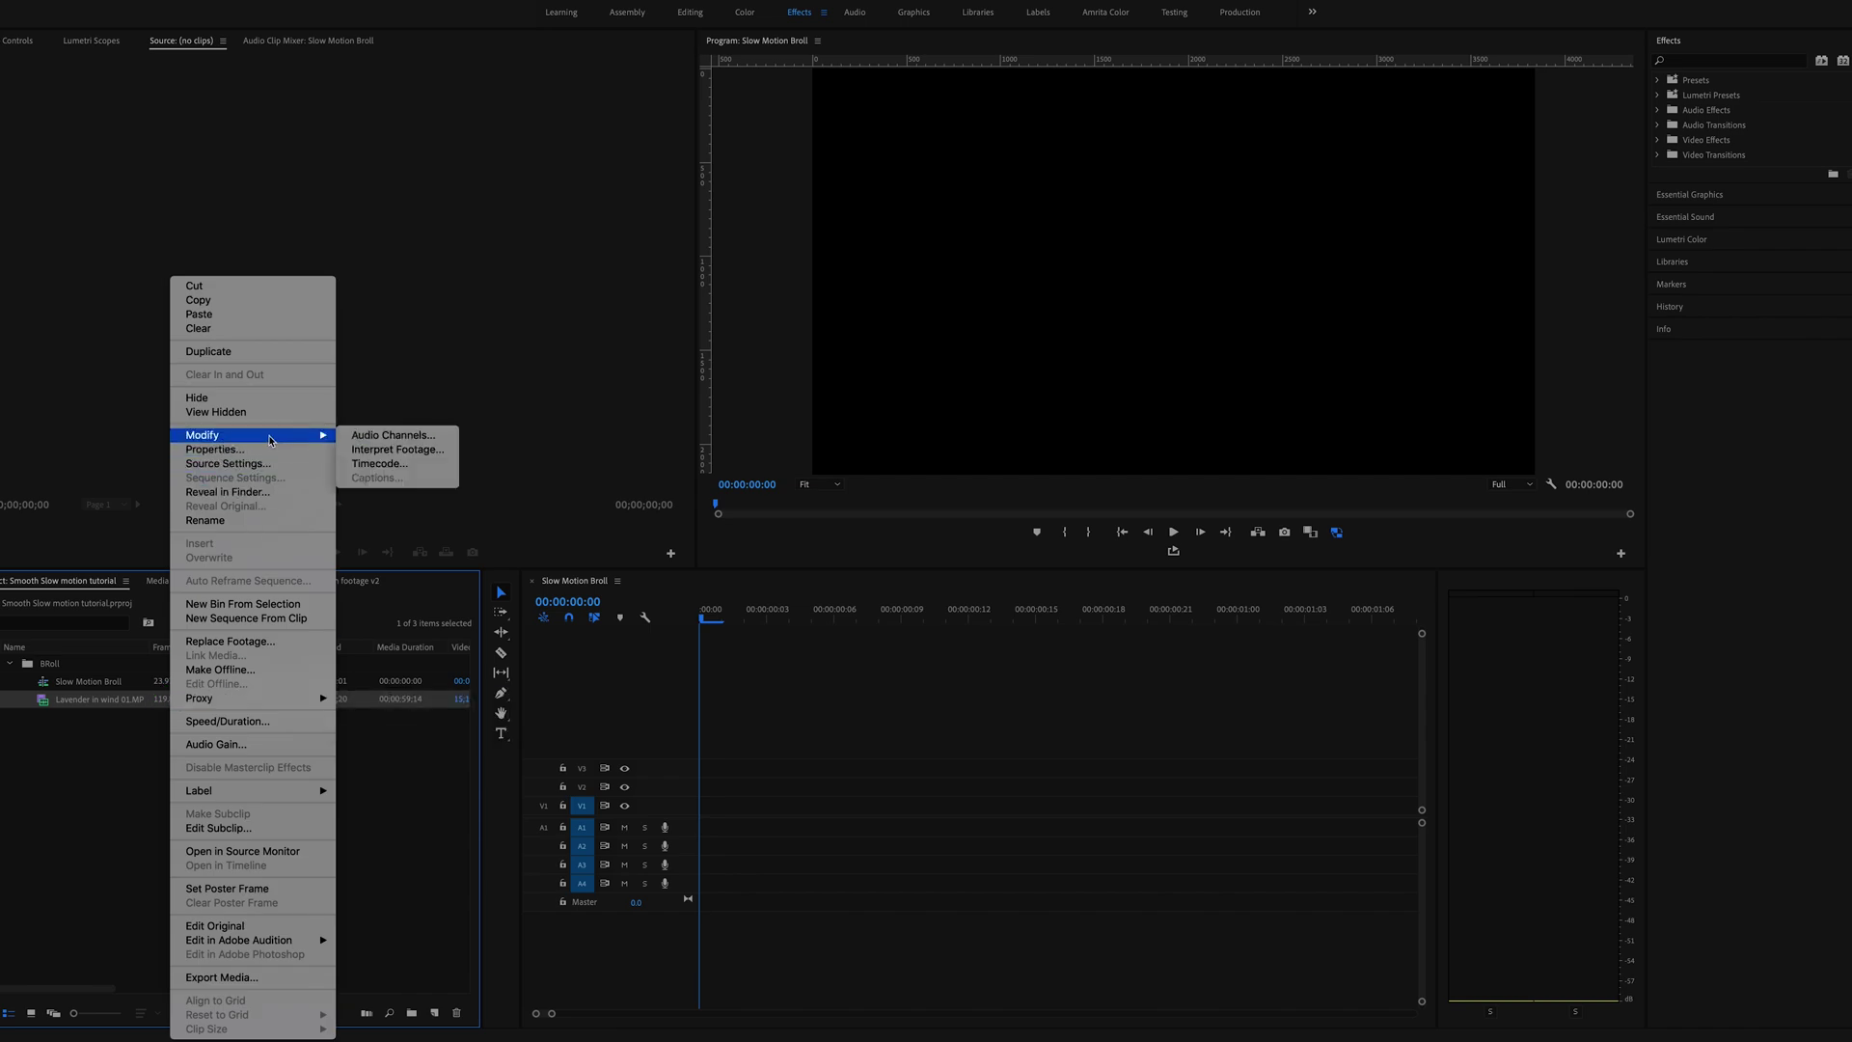
{"action": "left_click", "coordinate": [384, 451]}
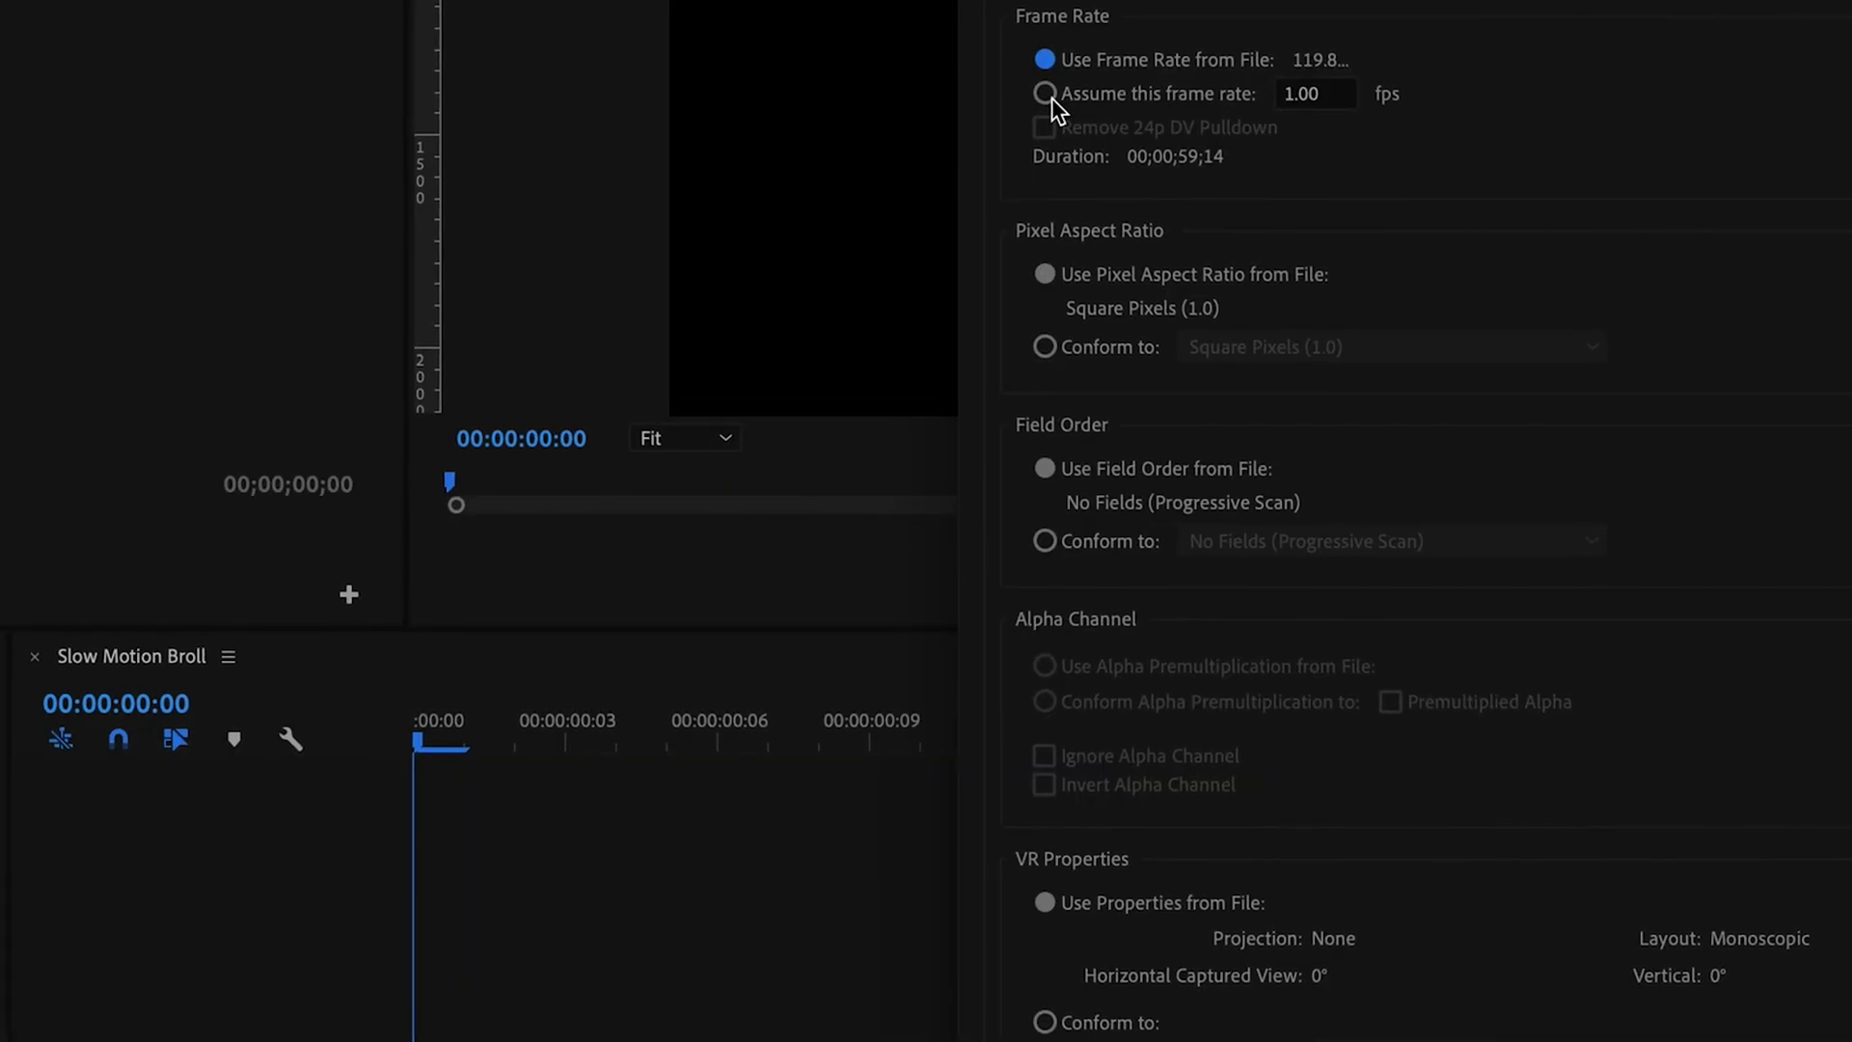
{"action": "left_click", "coordinate": [1046, 97]}
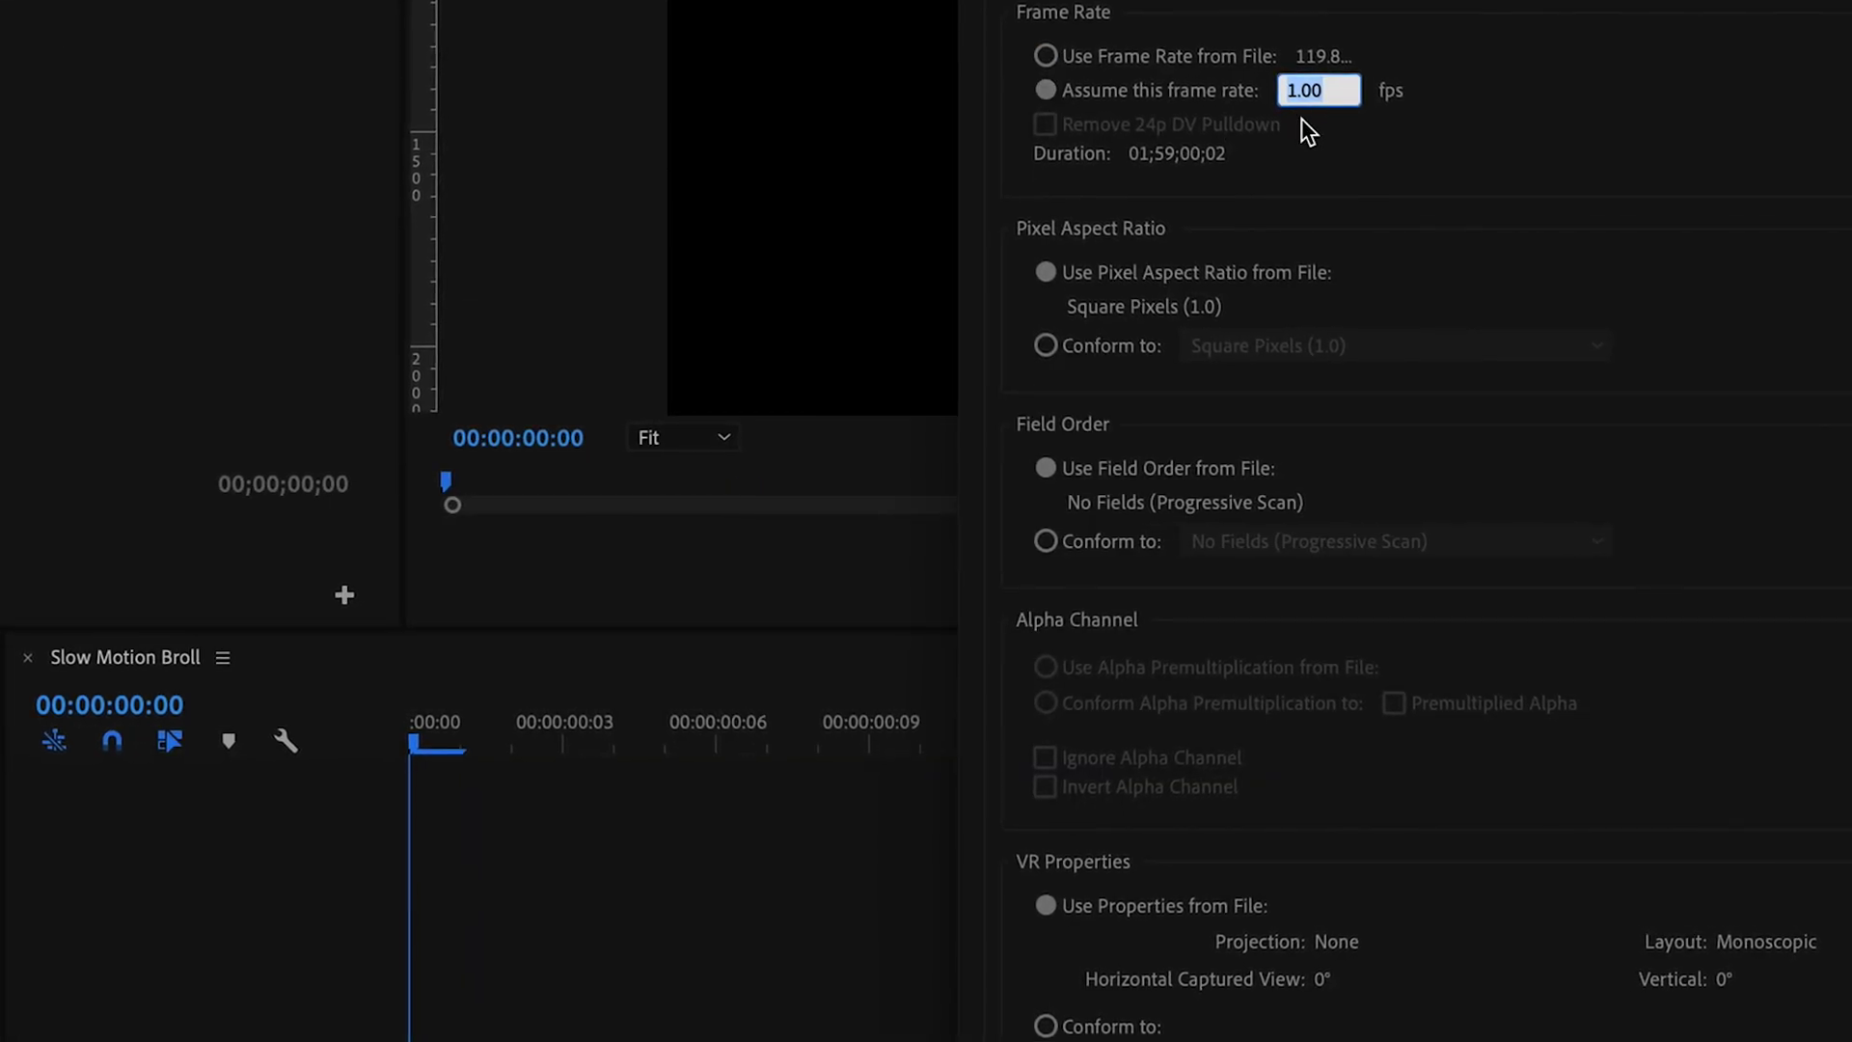
{"action": "type", "text": "23.9"}
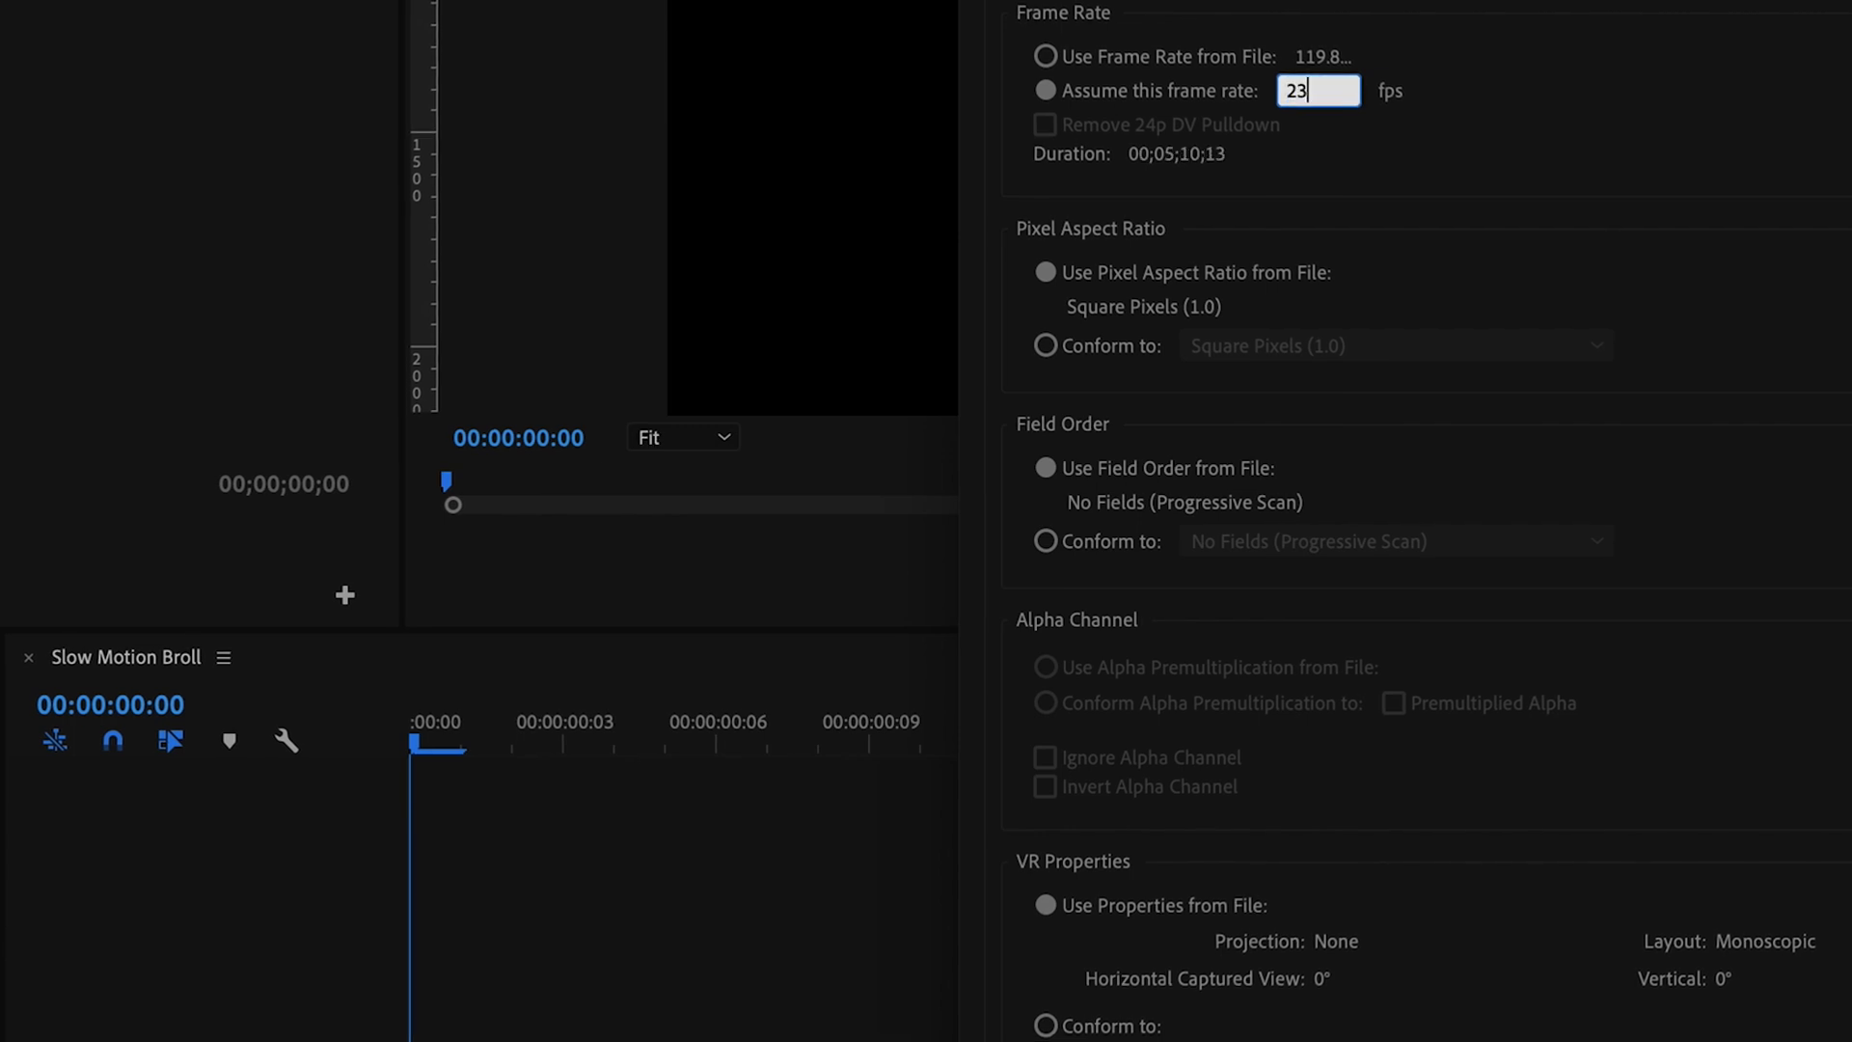
{"action": "type", "text": "76"}
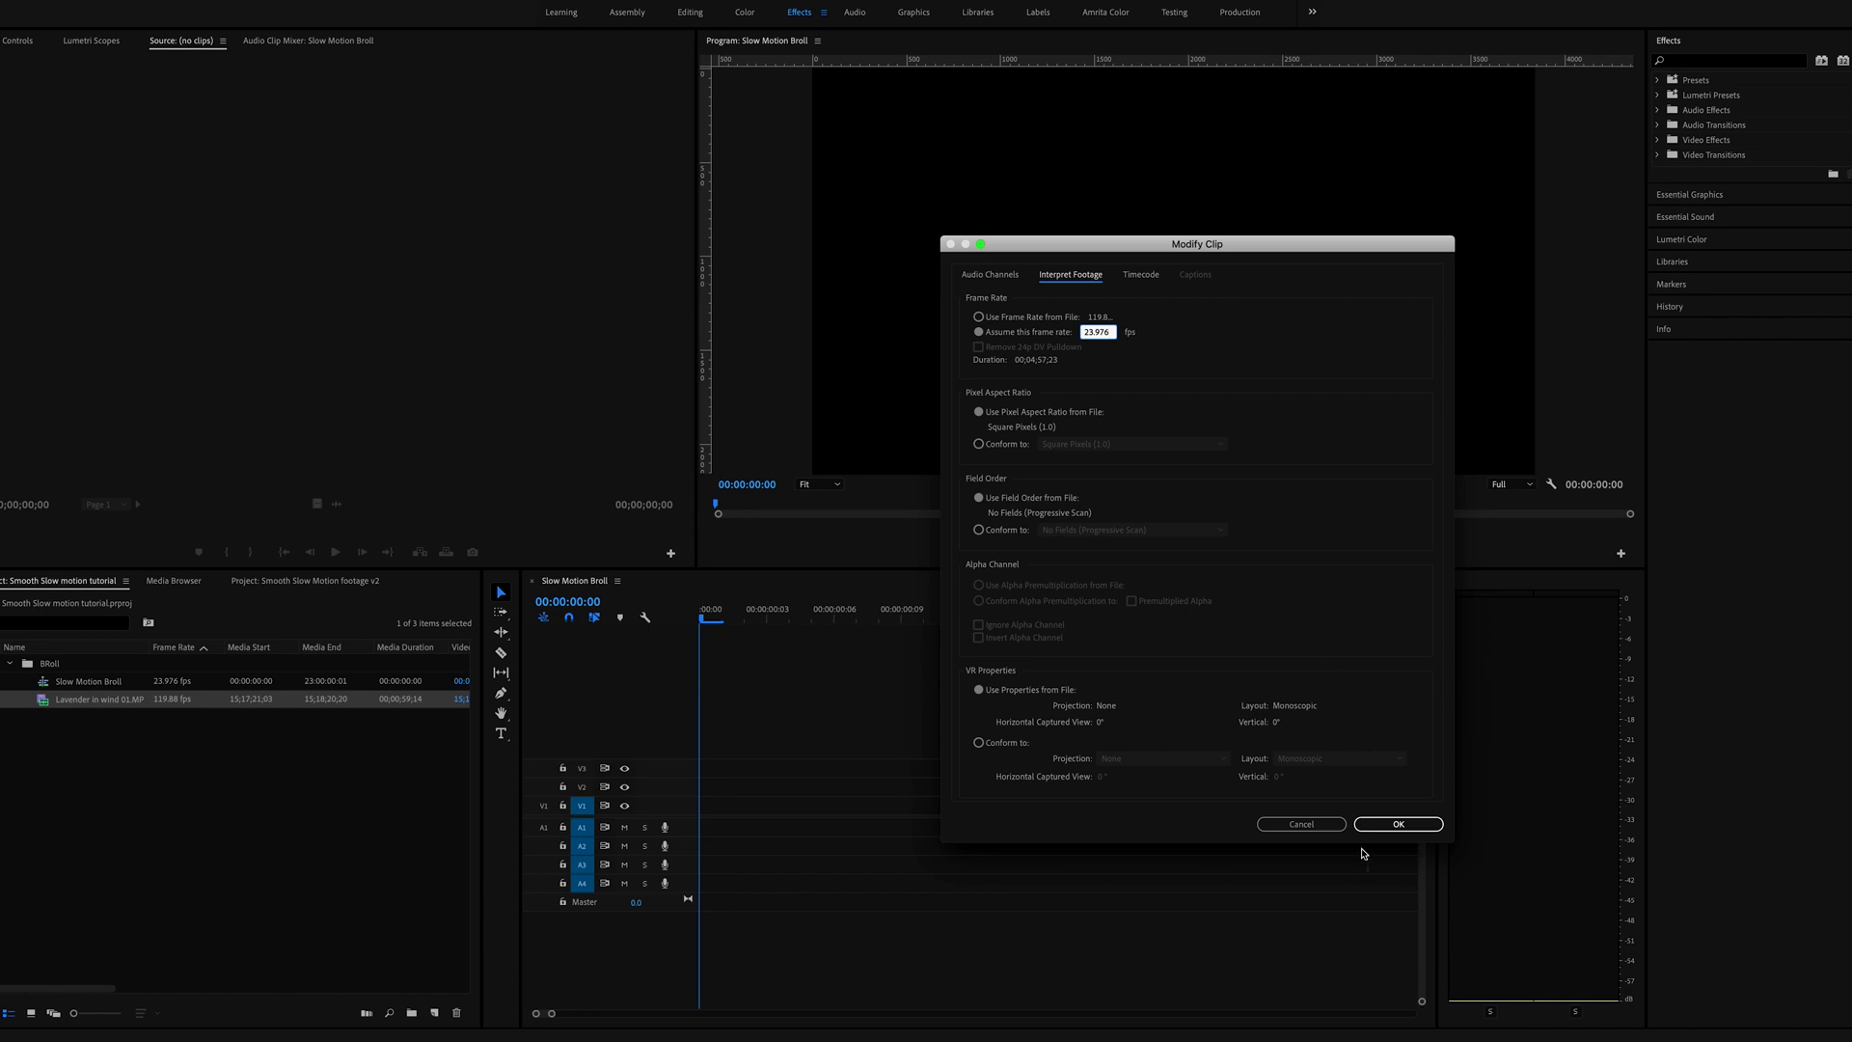
{"action": "left_click", "coordinate": [1388, 826]}
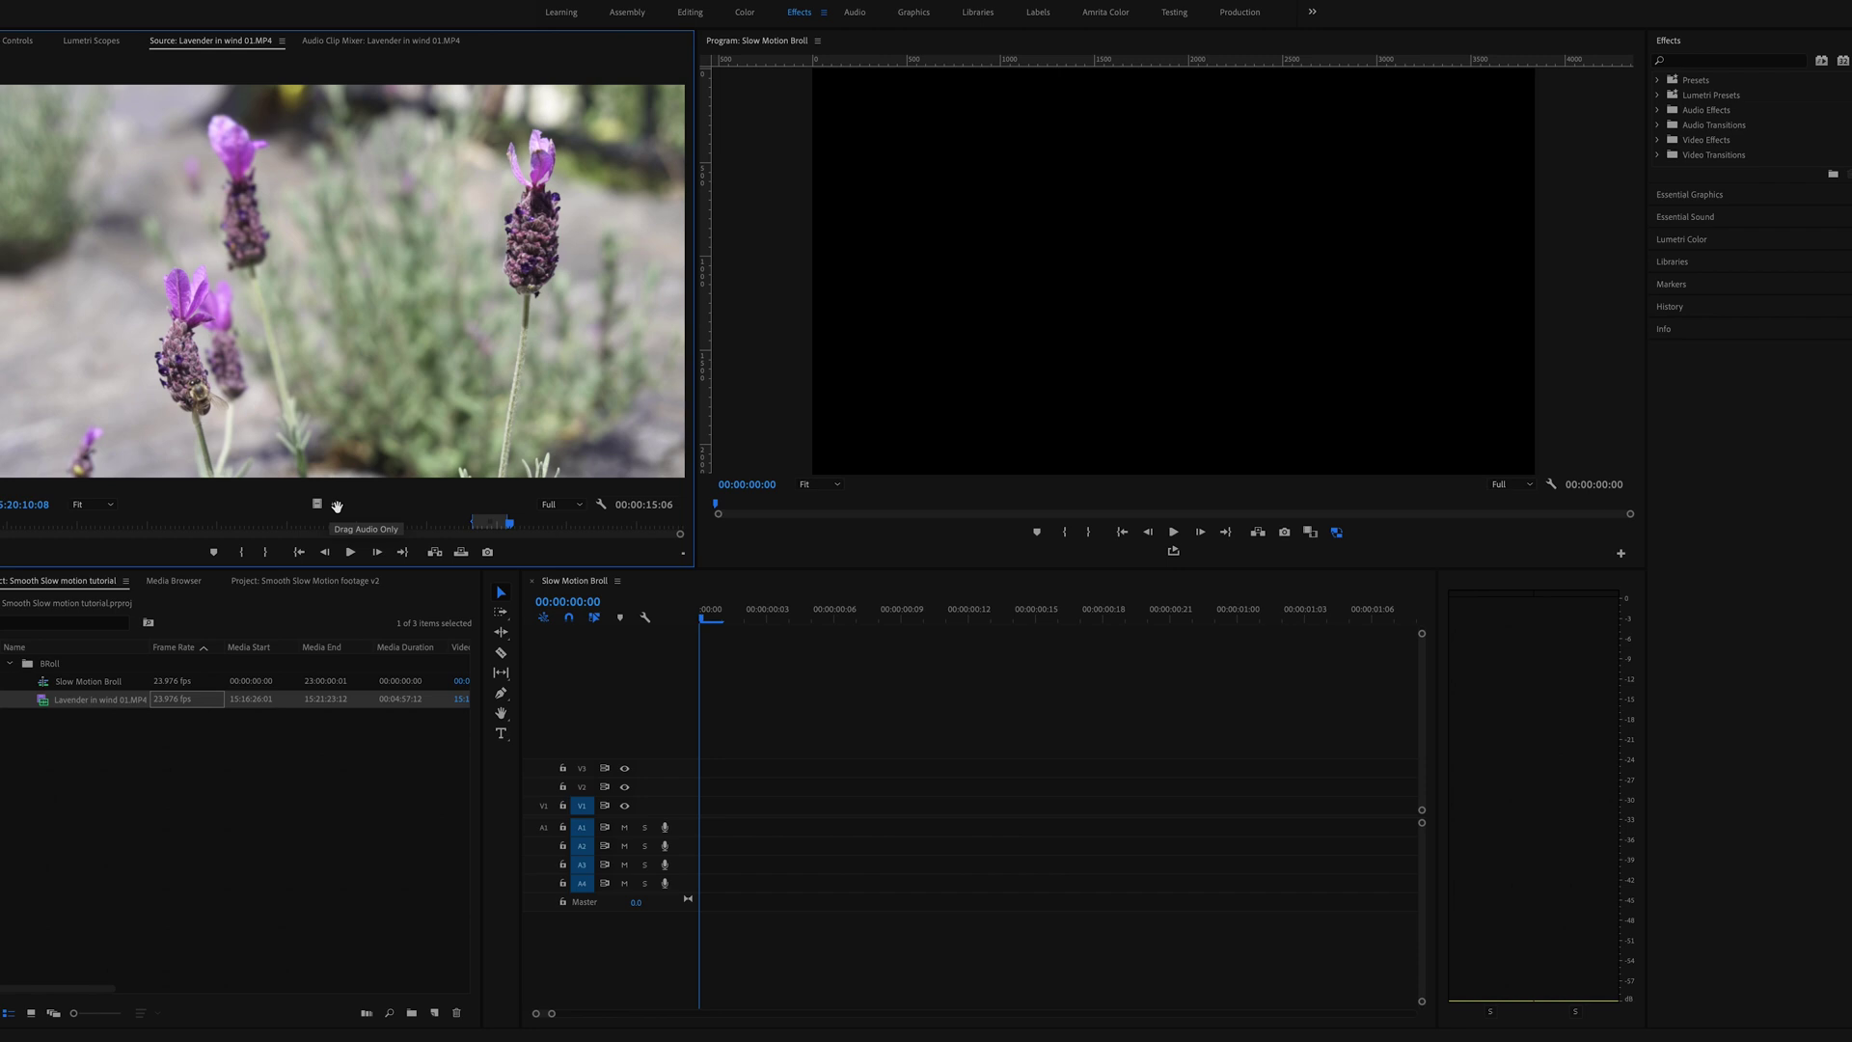
- Place only the video of the marked lavender clip at the start of track V1, keeping the existing sequence settings
{"action": "left_click_drag", "start_coordinate": [306, 240], "coordinate": [260, 283]}
{"action": "left_click_drag", "start_coordinate": [315, 505], "coordinate": [649, 812]}
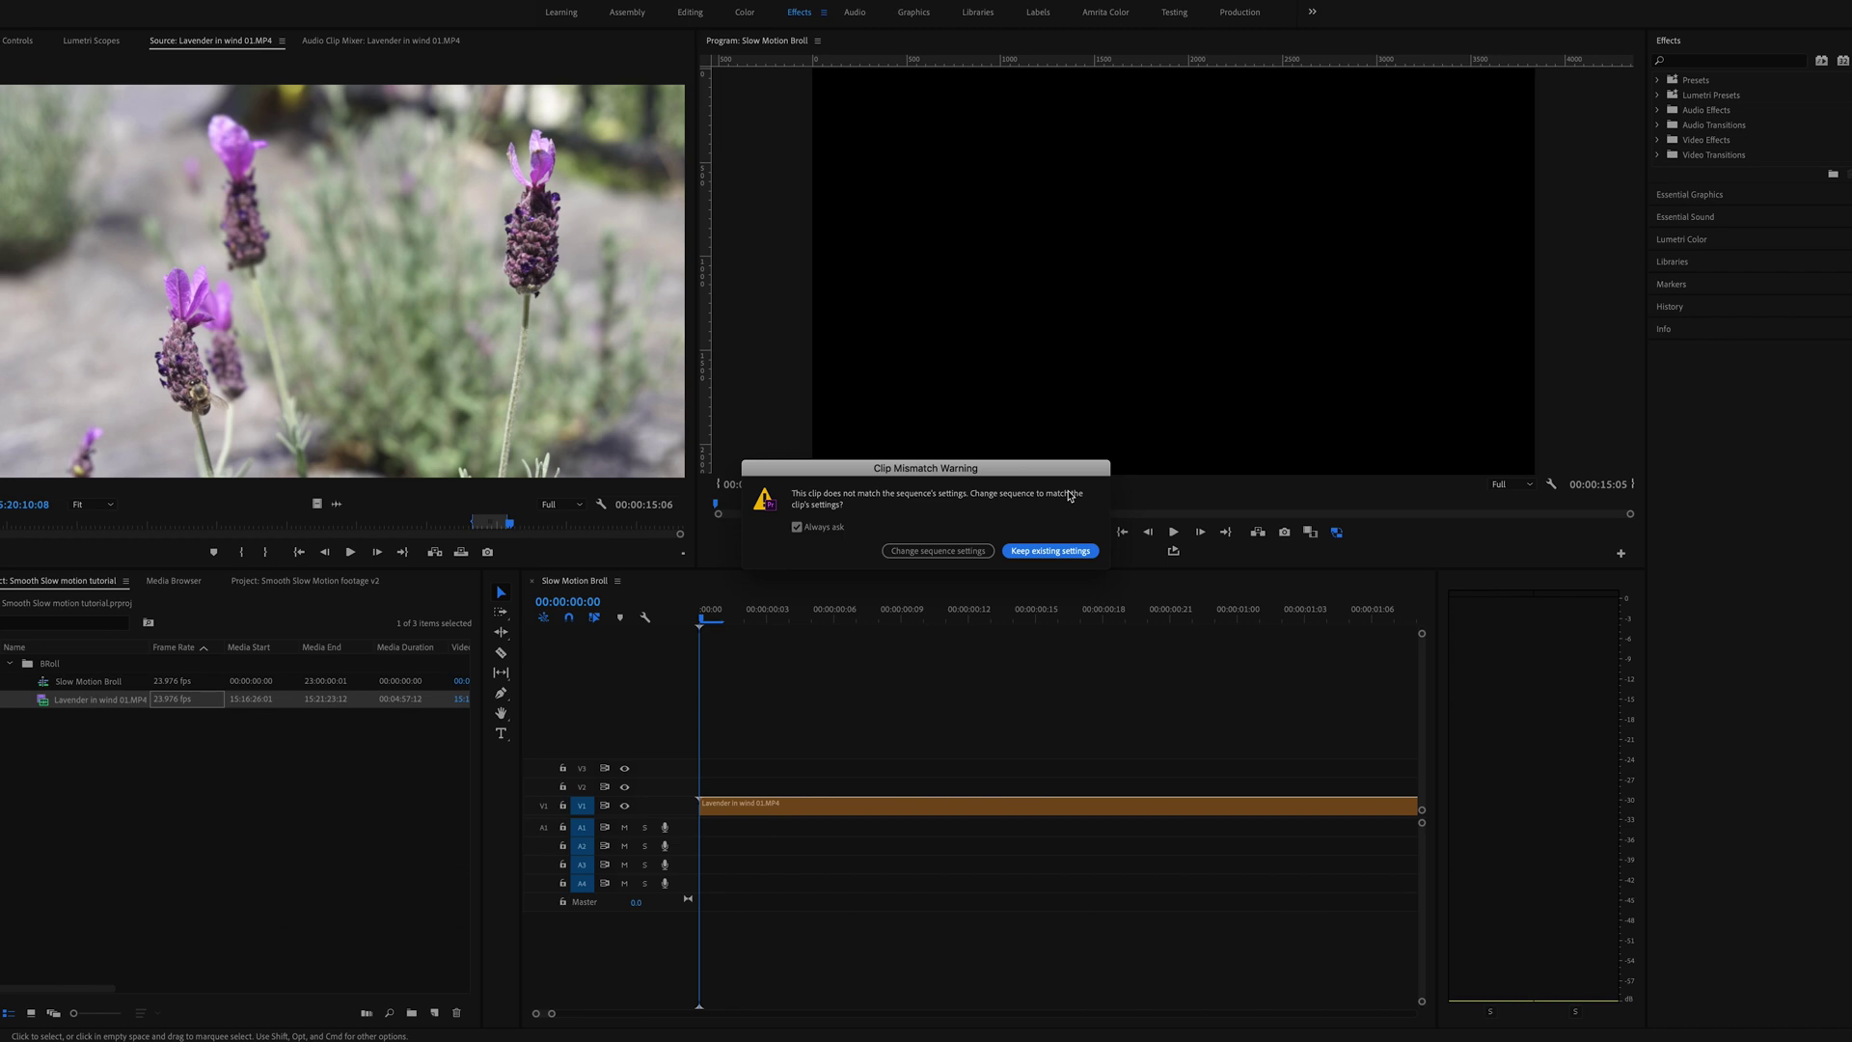
{"action": "left_click", "coordinate": [1050, 551]}
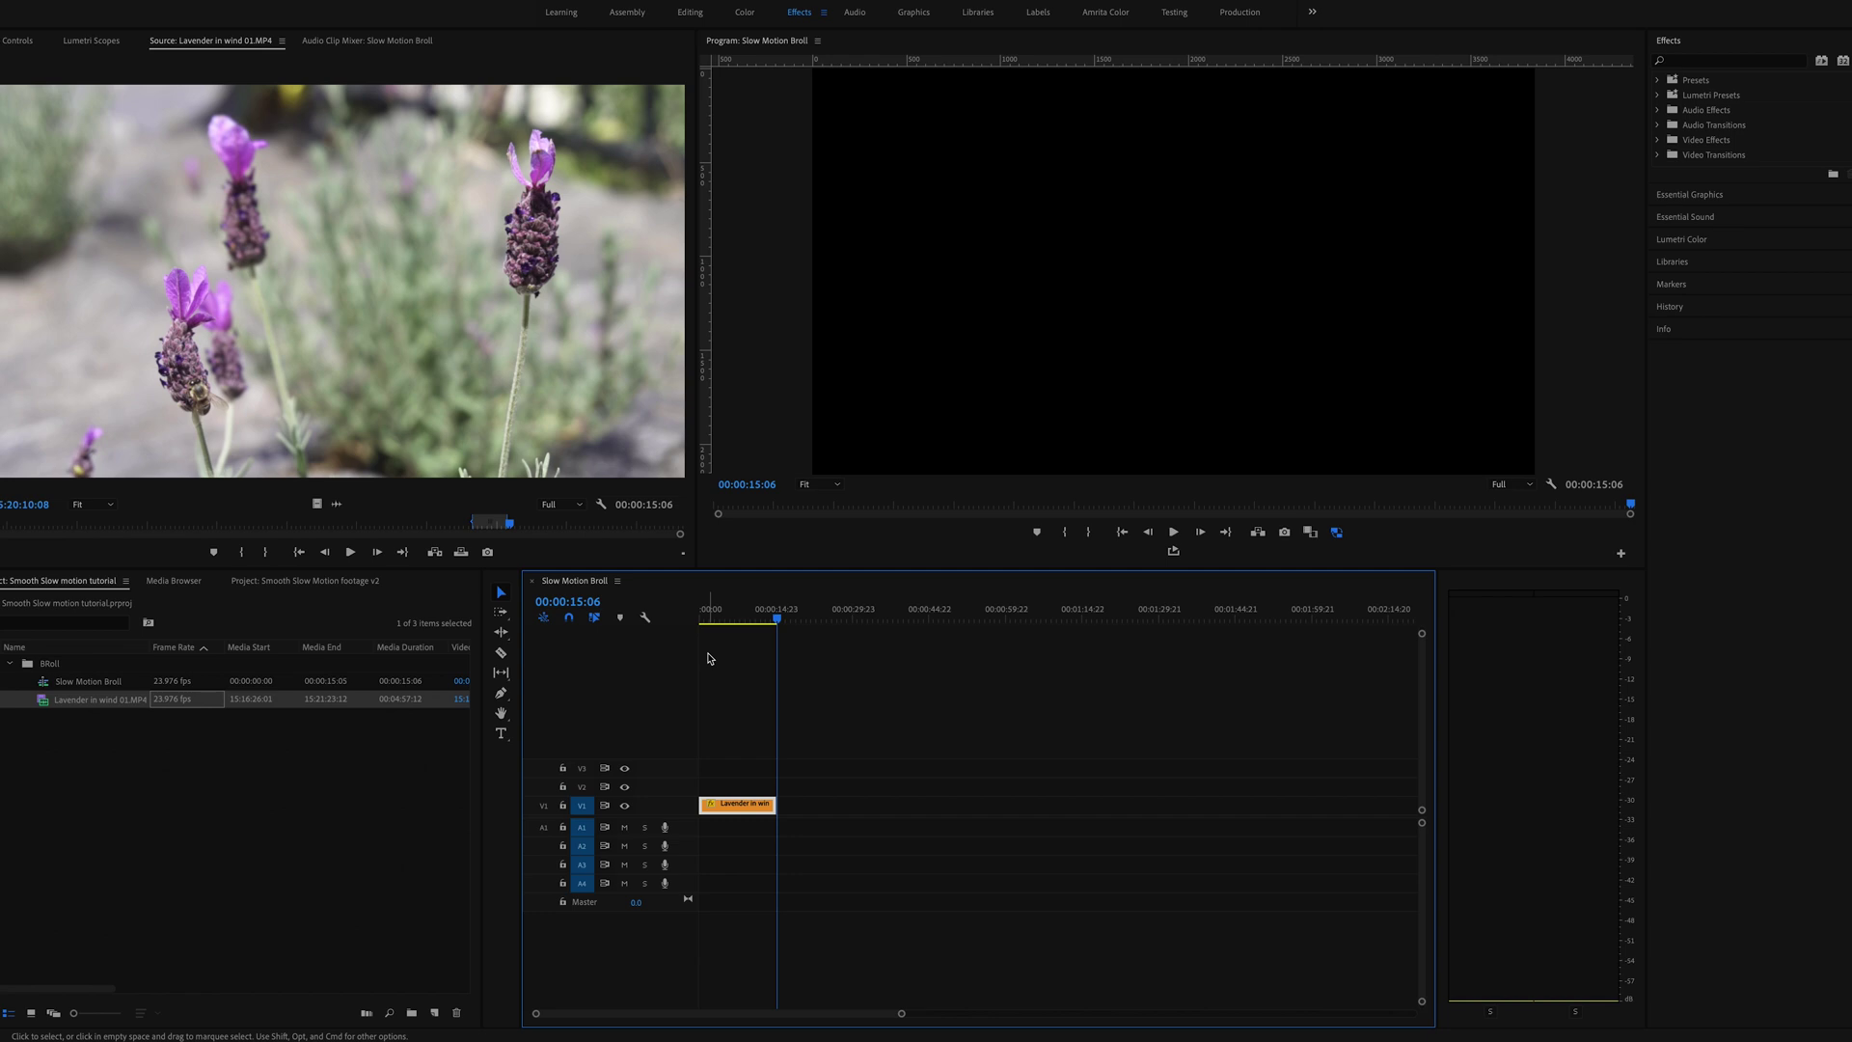
- Enlarge the video tracks in the timeline and show the Time Remapping Speed keyframes on the lavender clip
{"action": "left_click", "coordinate": [719, 611]}
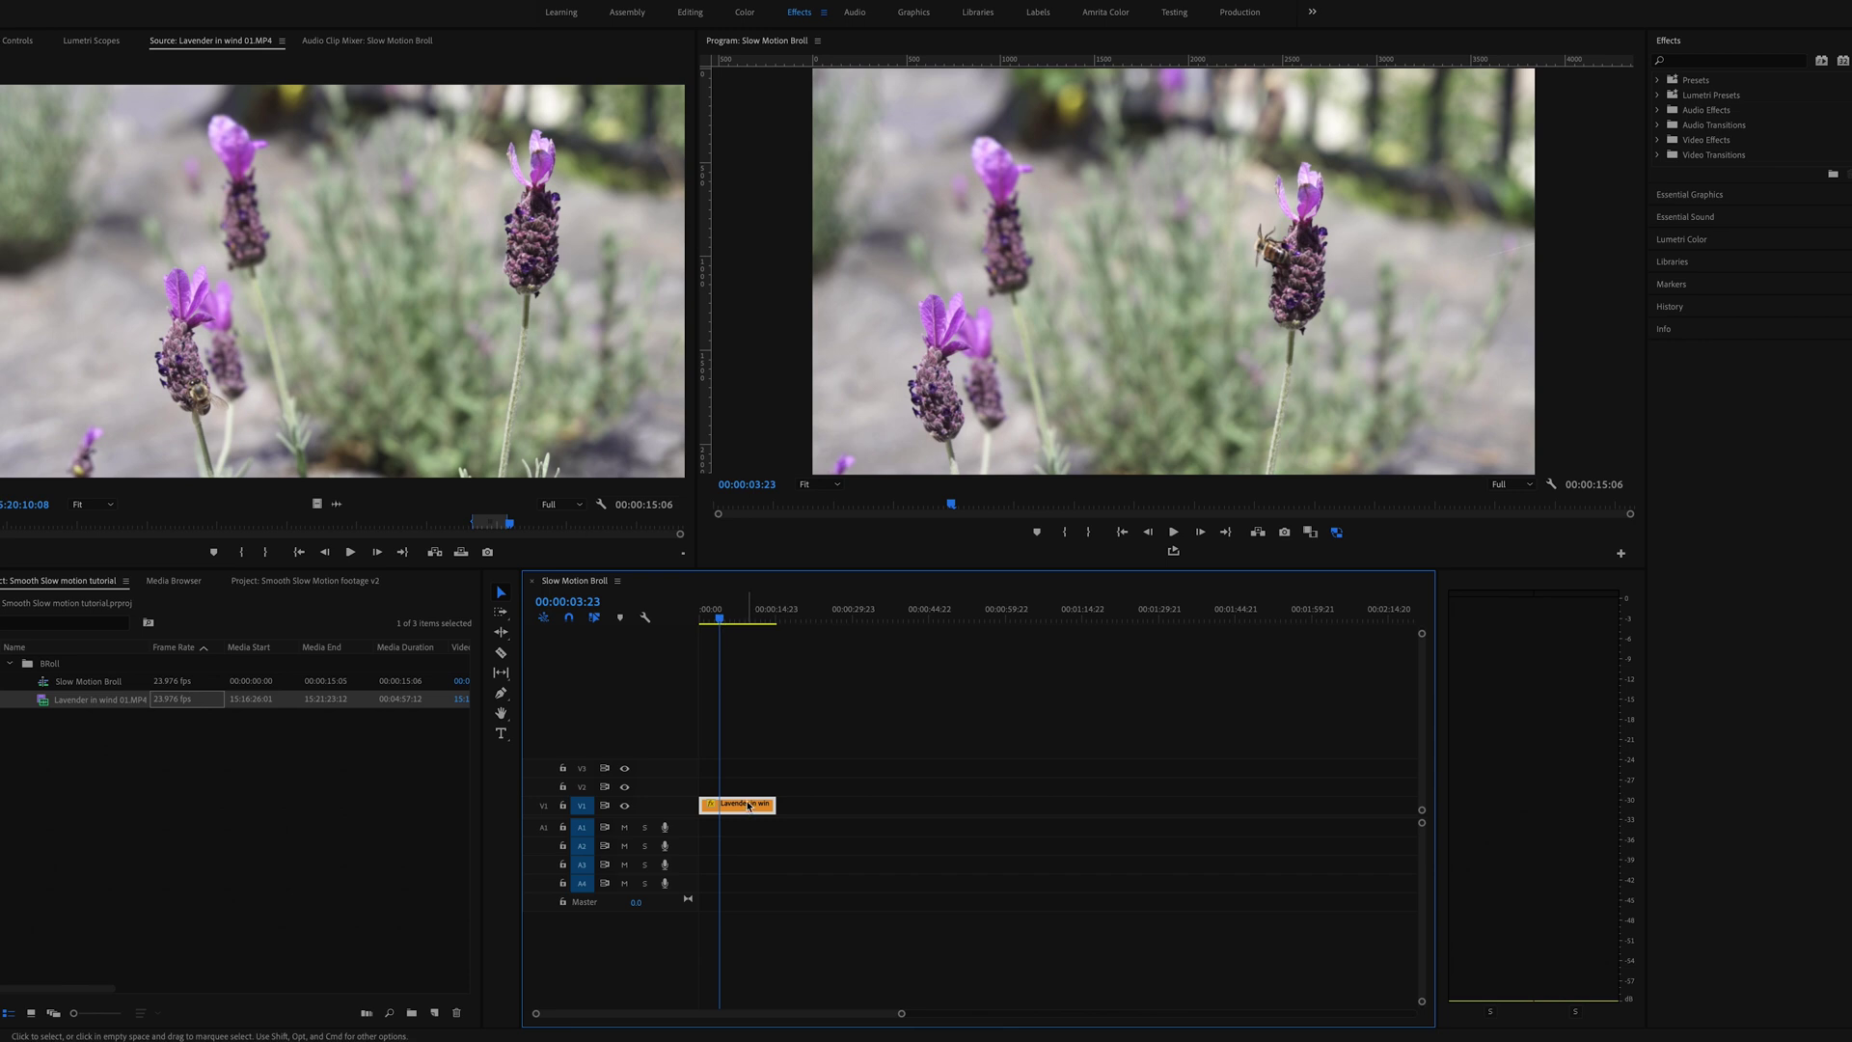
{"action": "left_click_drag", "start_coordinate": [1422, 634], "coordinate": [1422, 662]}
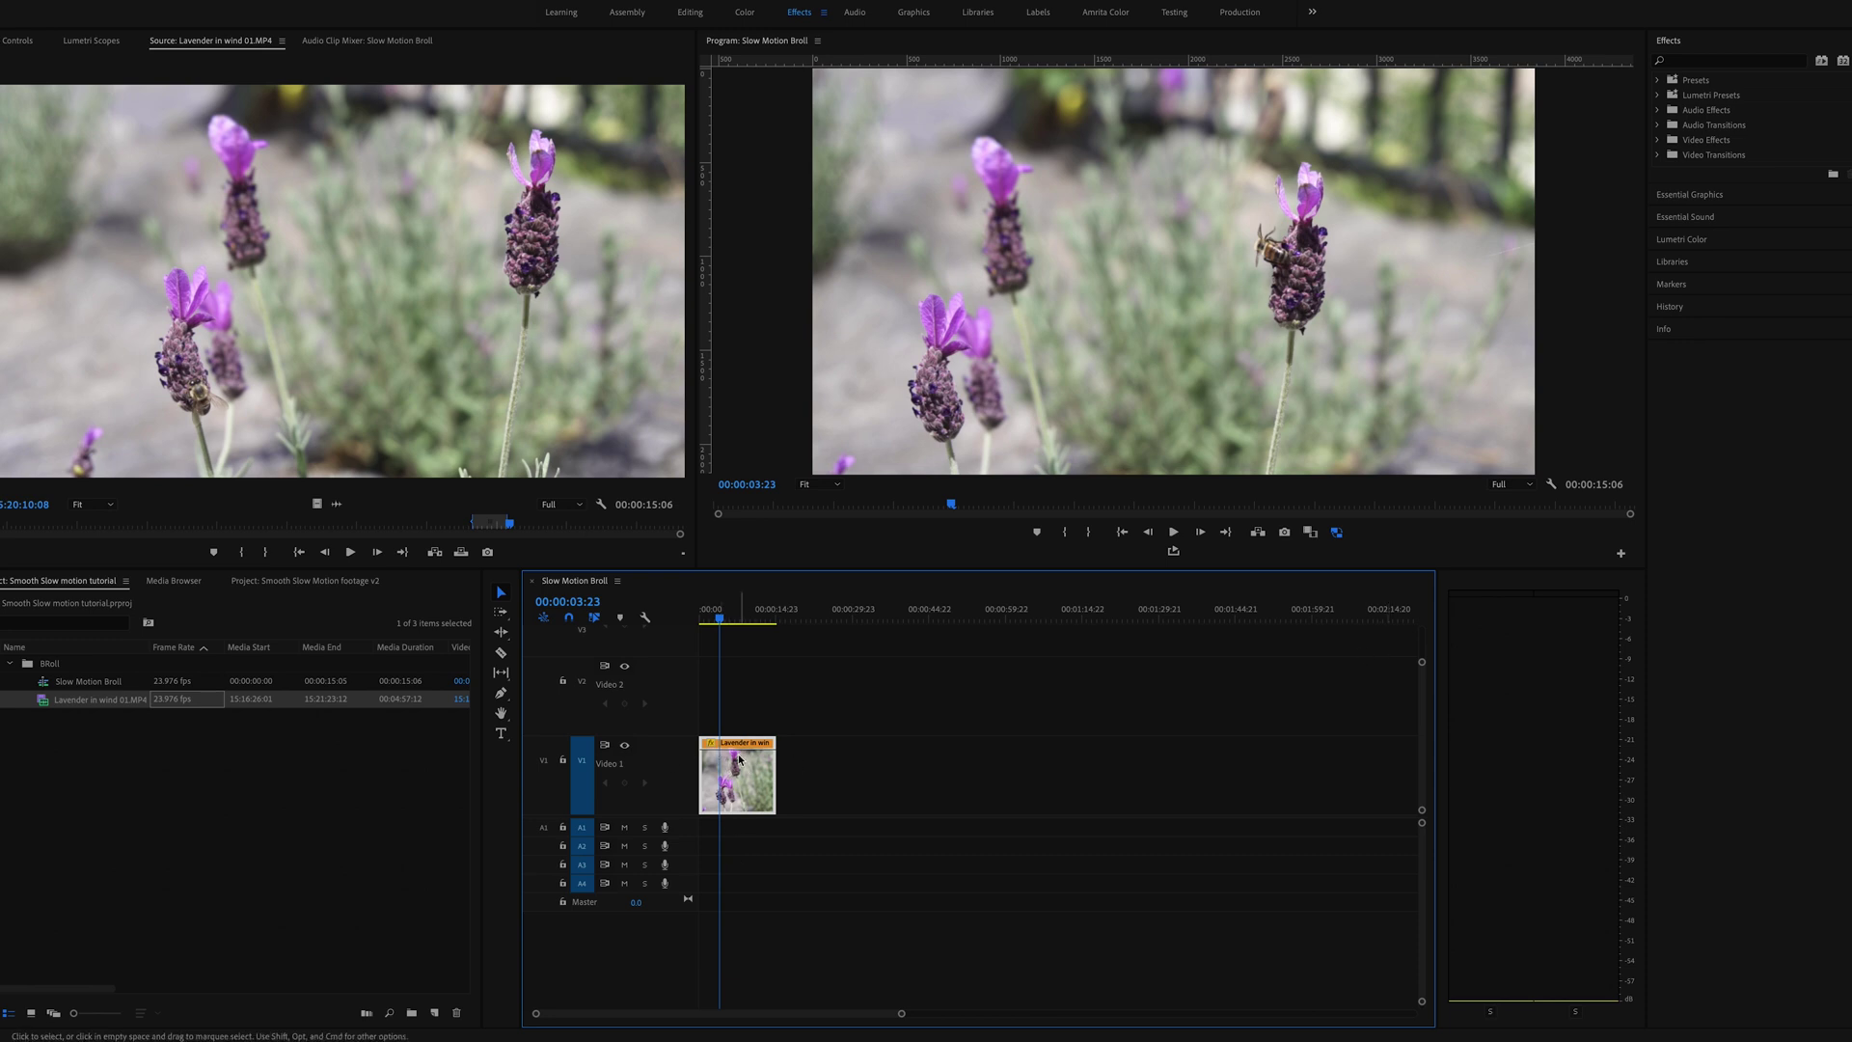
{"action": "right_click", "coordinate": [734, 764]}
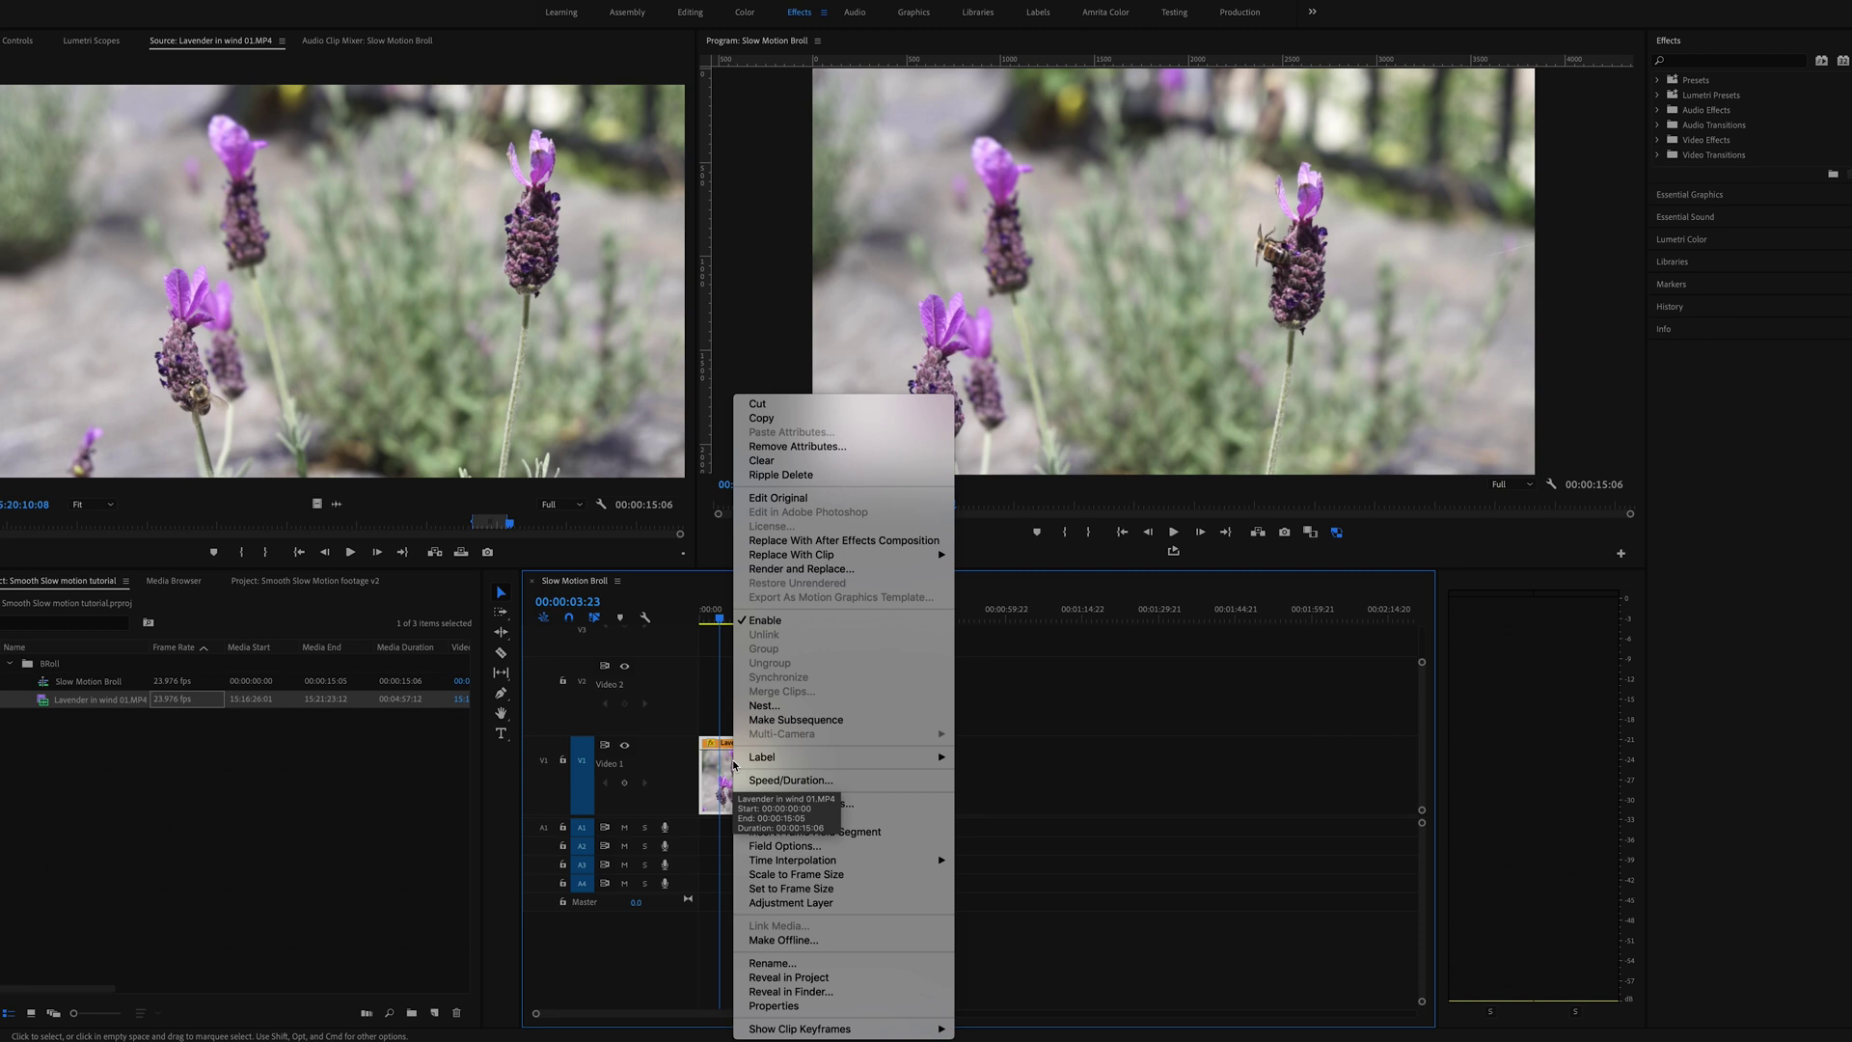
{"action": "mouse_move", "coordinate": [819, 1032]}
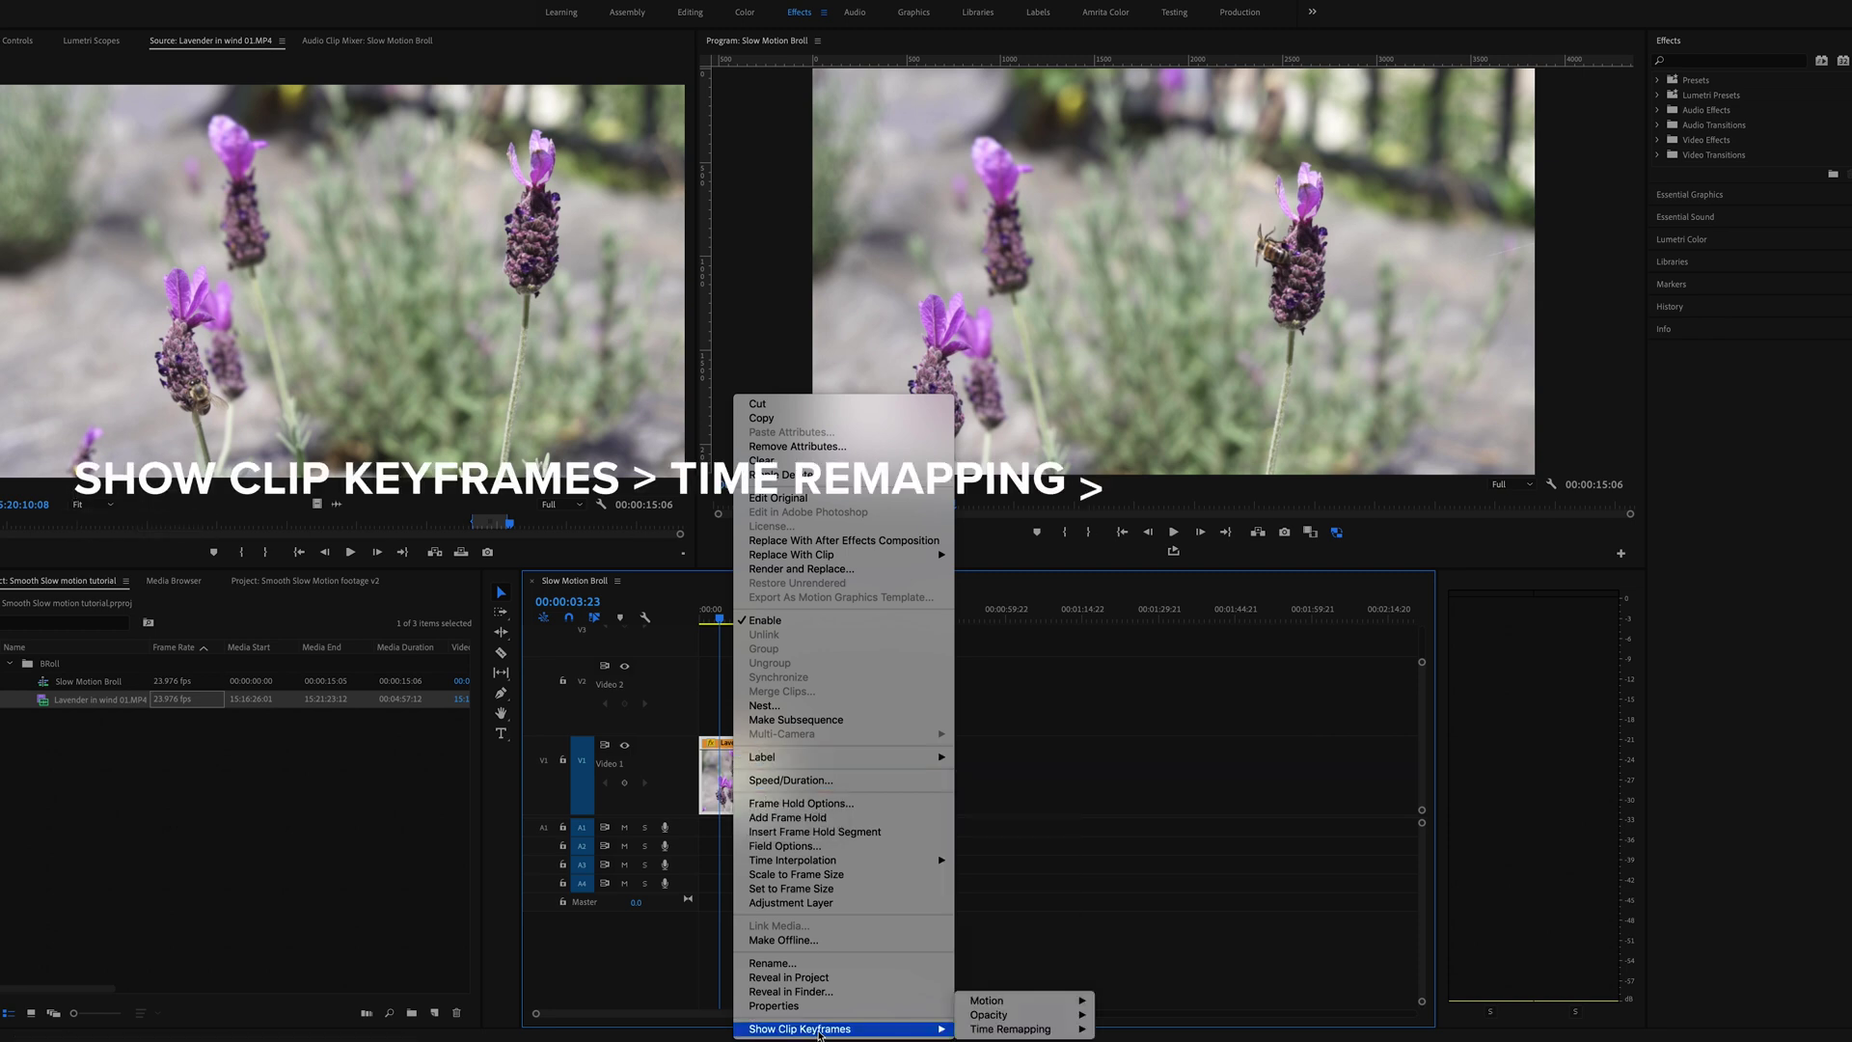
{"action": "mouse_move", "coordinate": [1011, 1030]}
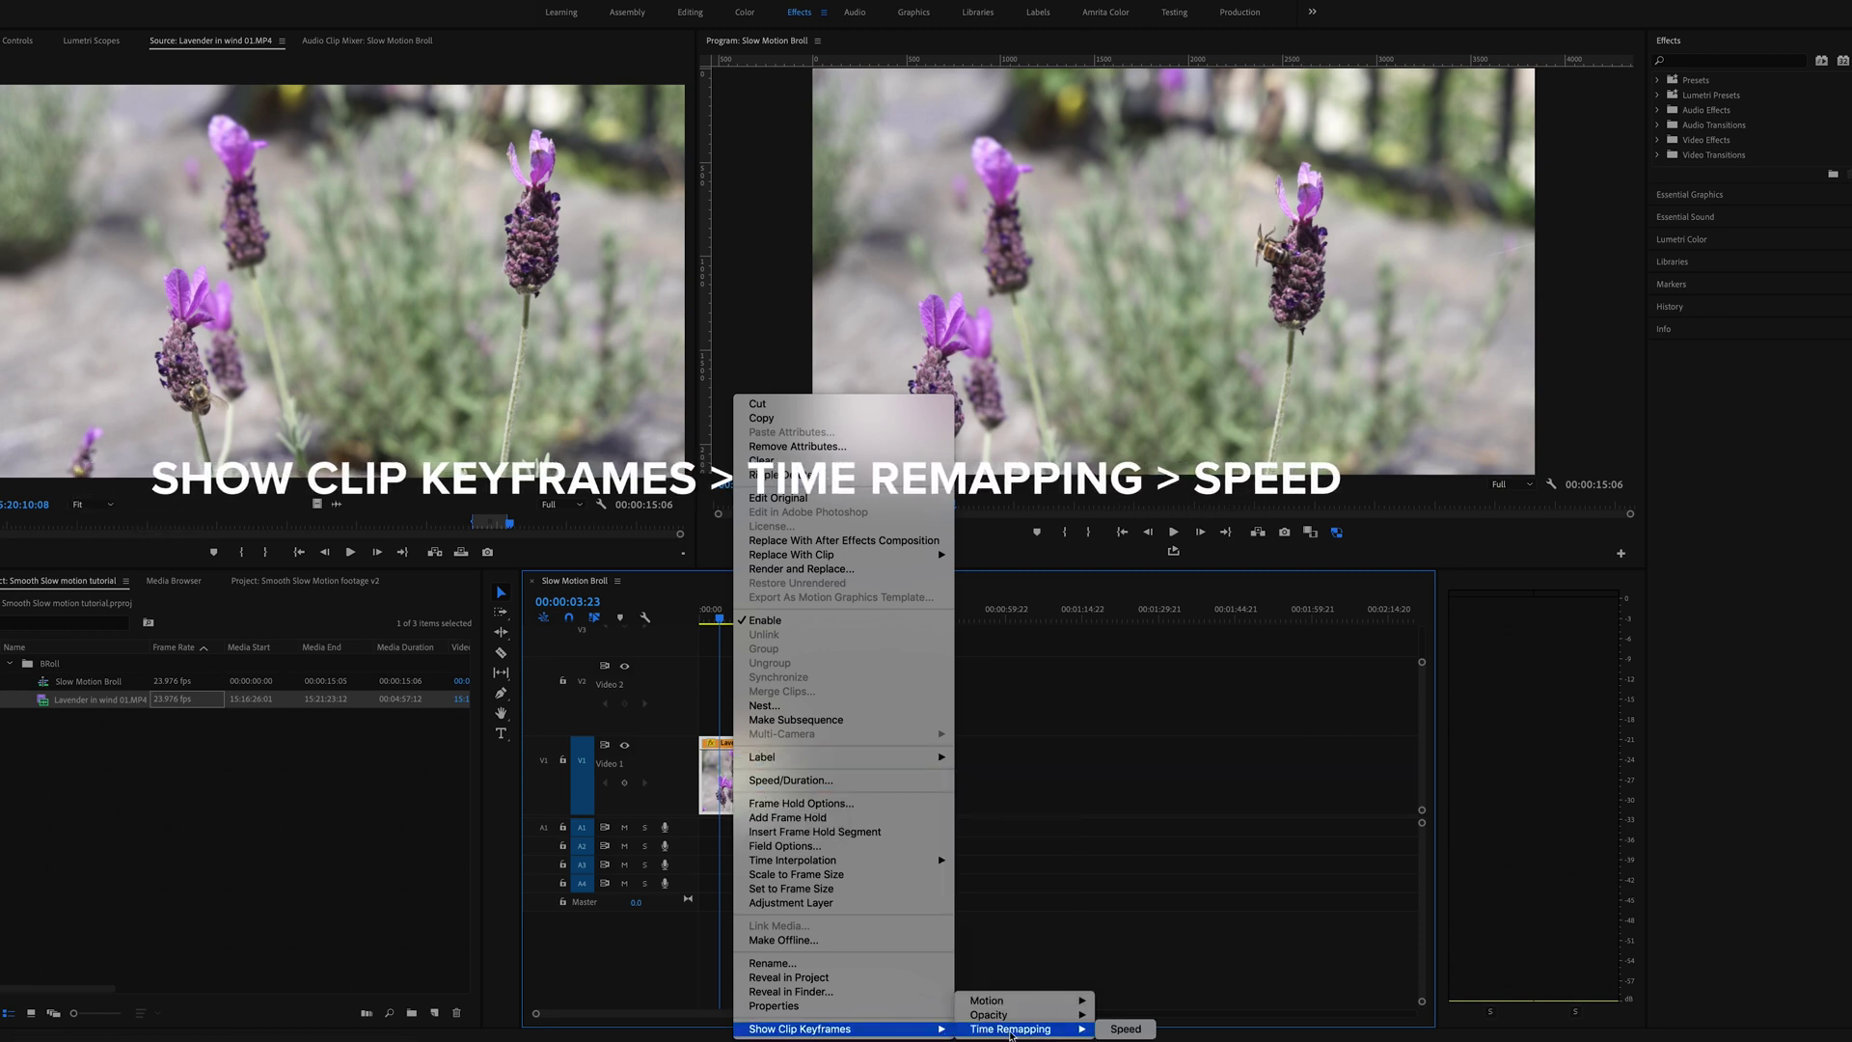
{"action": "left_click", "coordinate": [1126, 1031]}
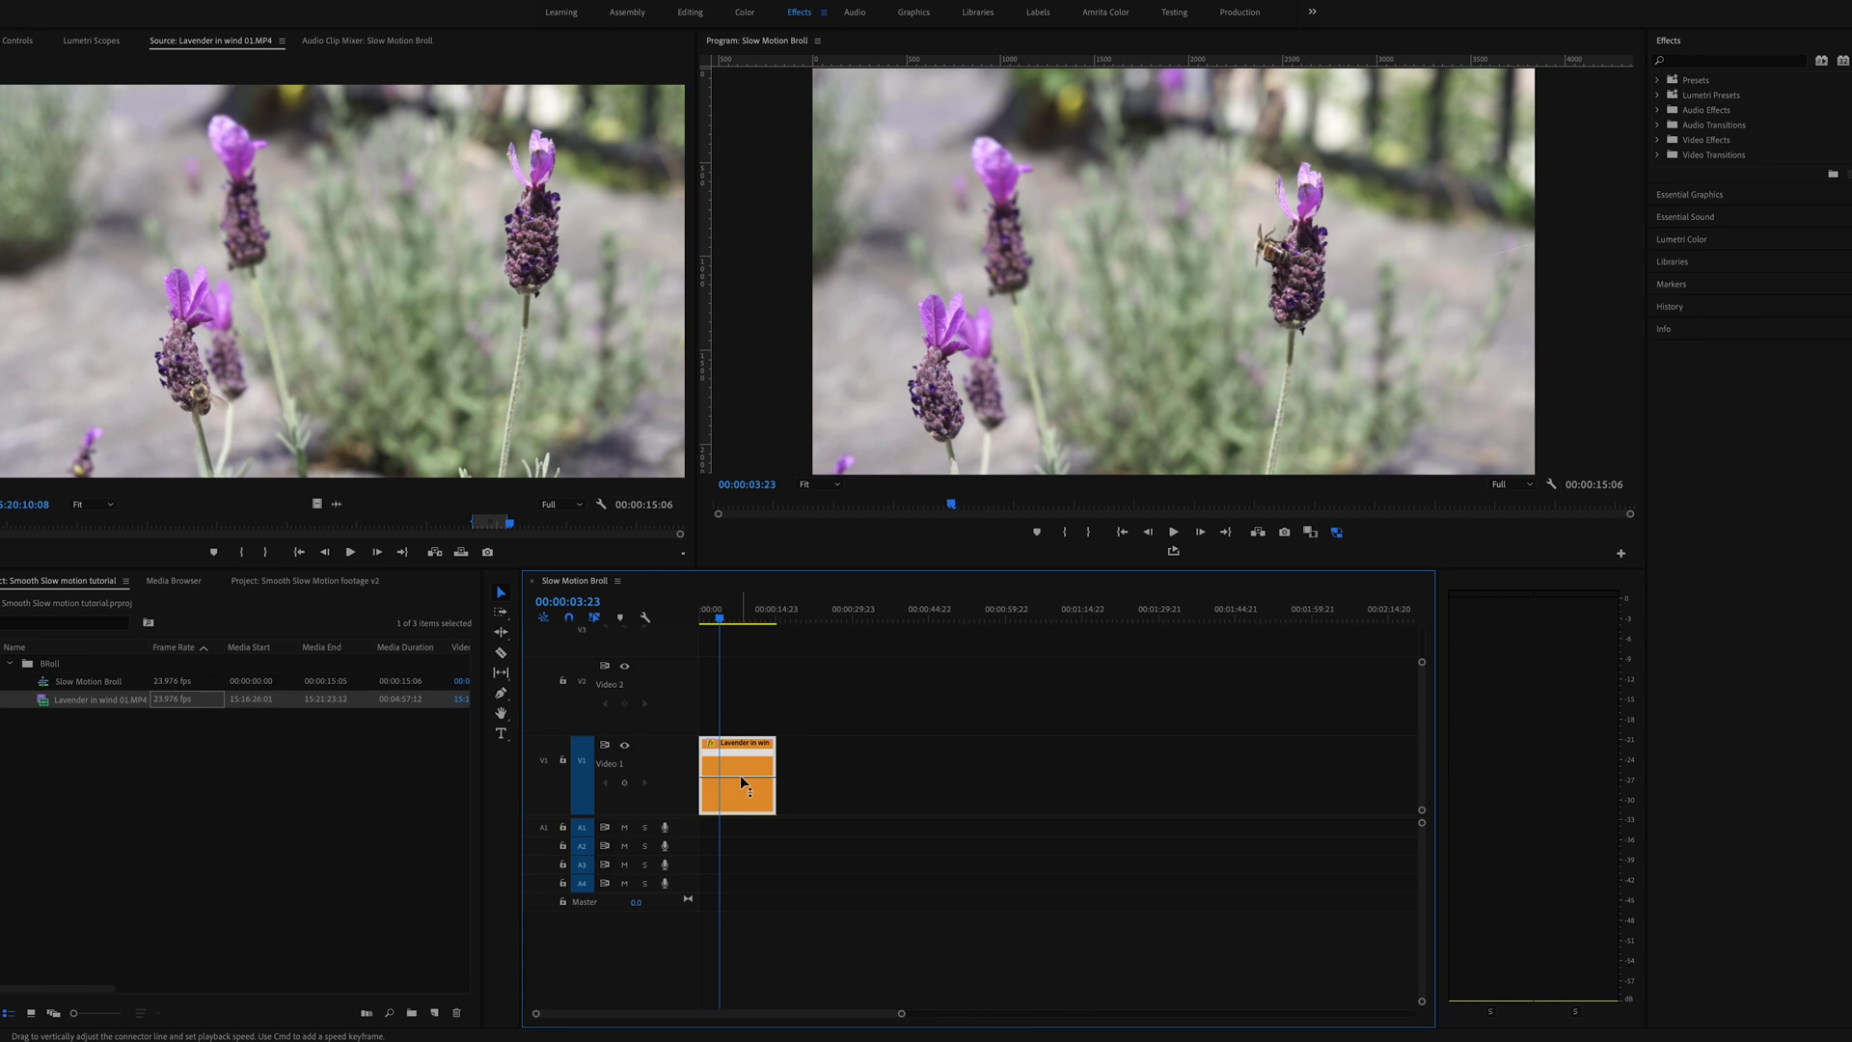
- Add speed keyframes to the lavender clip at 00:00:04:13 and 00:00:12:10 with the Pen tool
{"action": "left_click", "coordinate": [720, 622]}
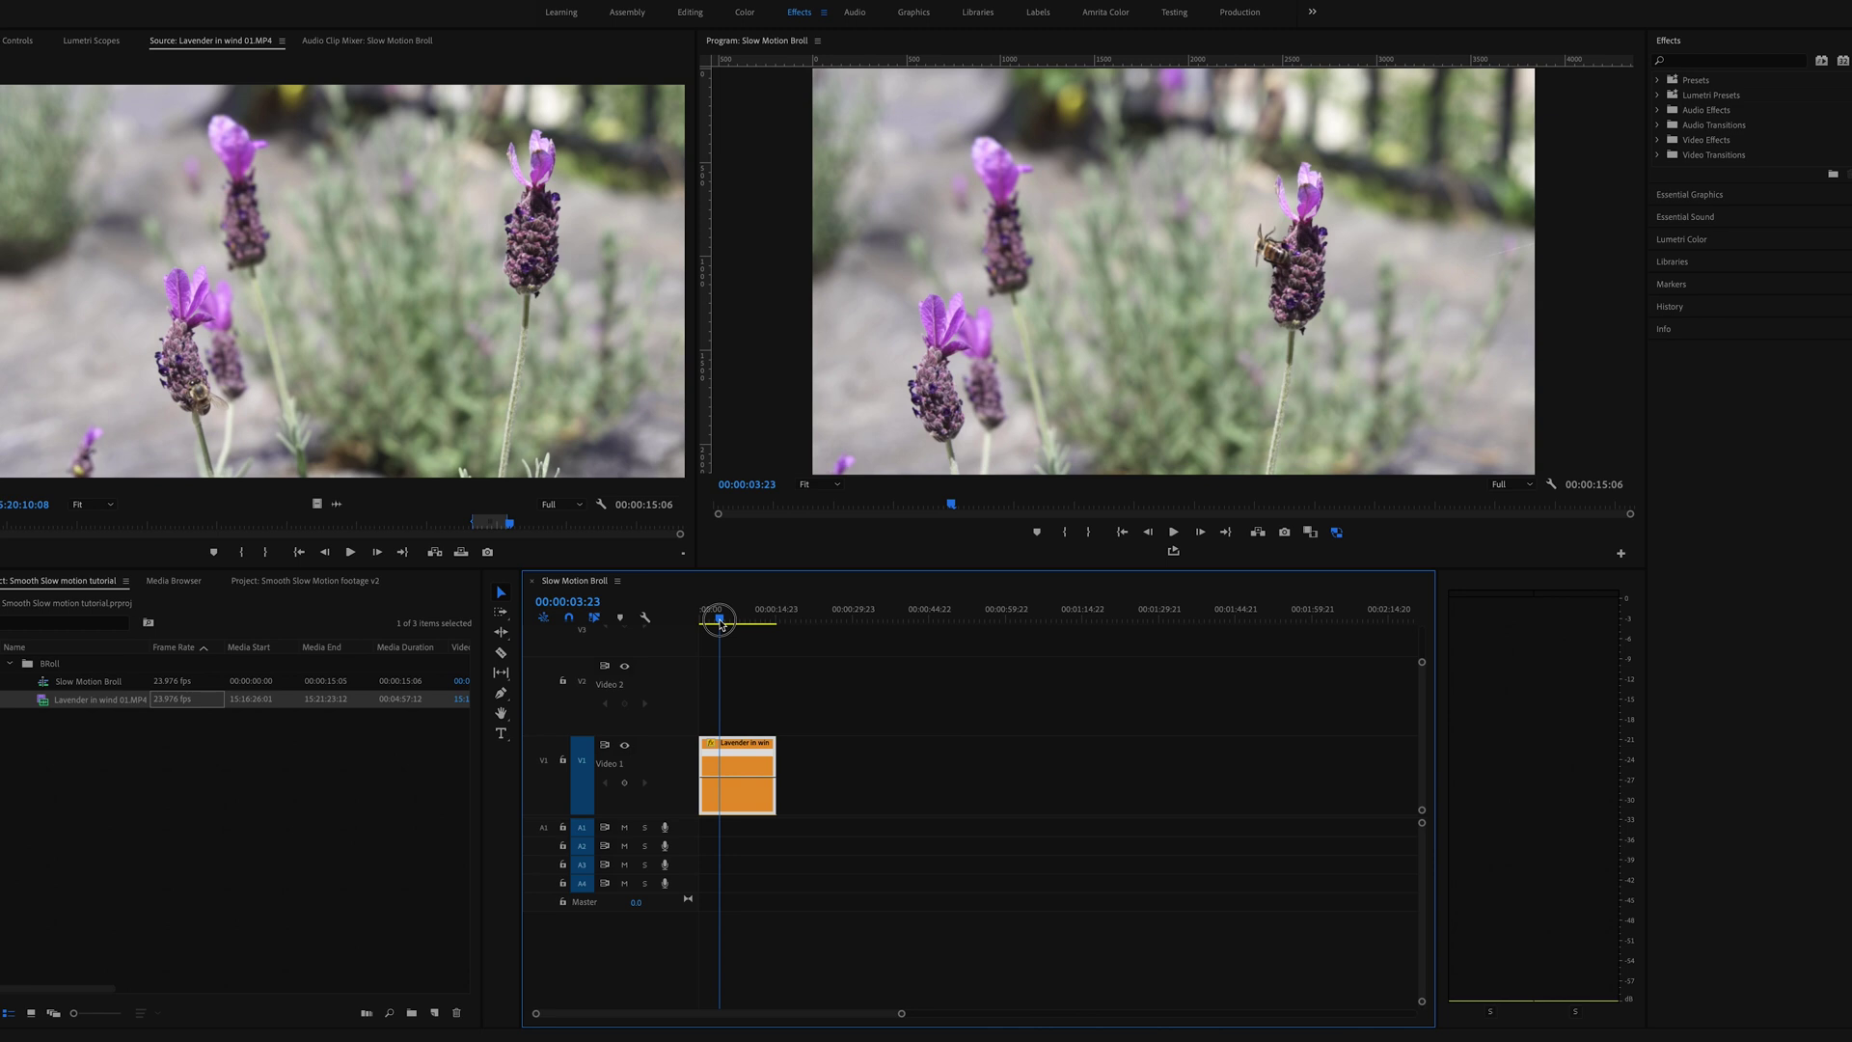
{"action": "left_click_drag", "start_coordinate": [720, 622], "coordinate": [722, 623]}
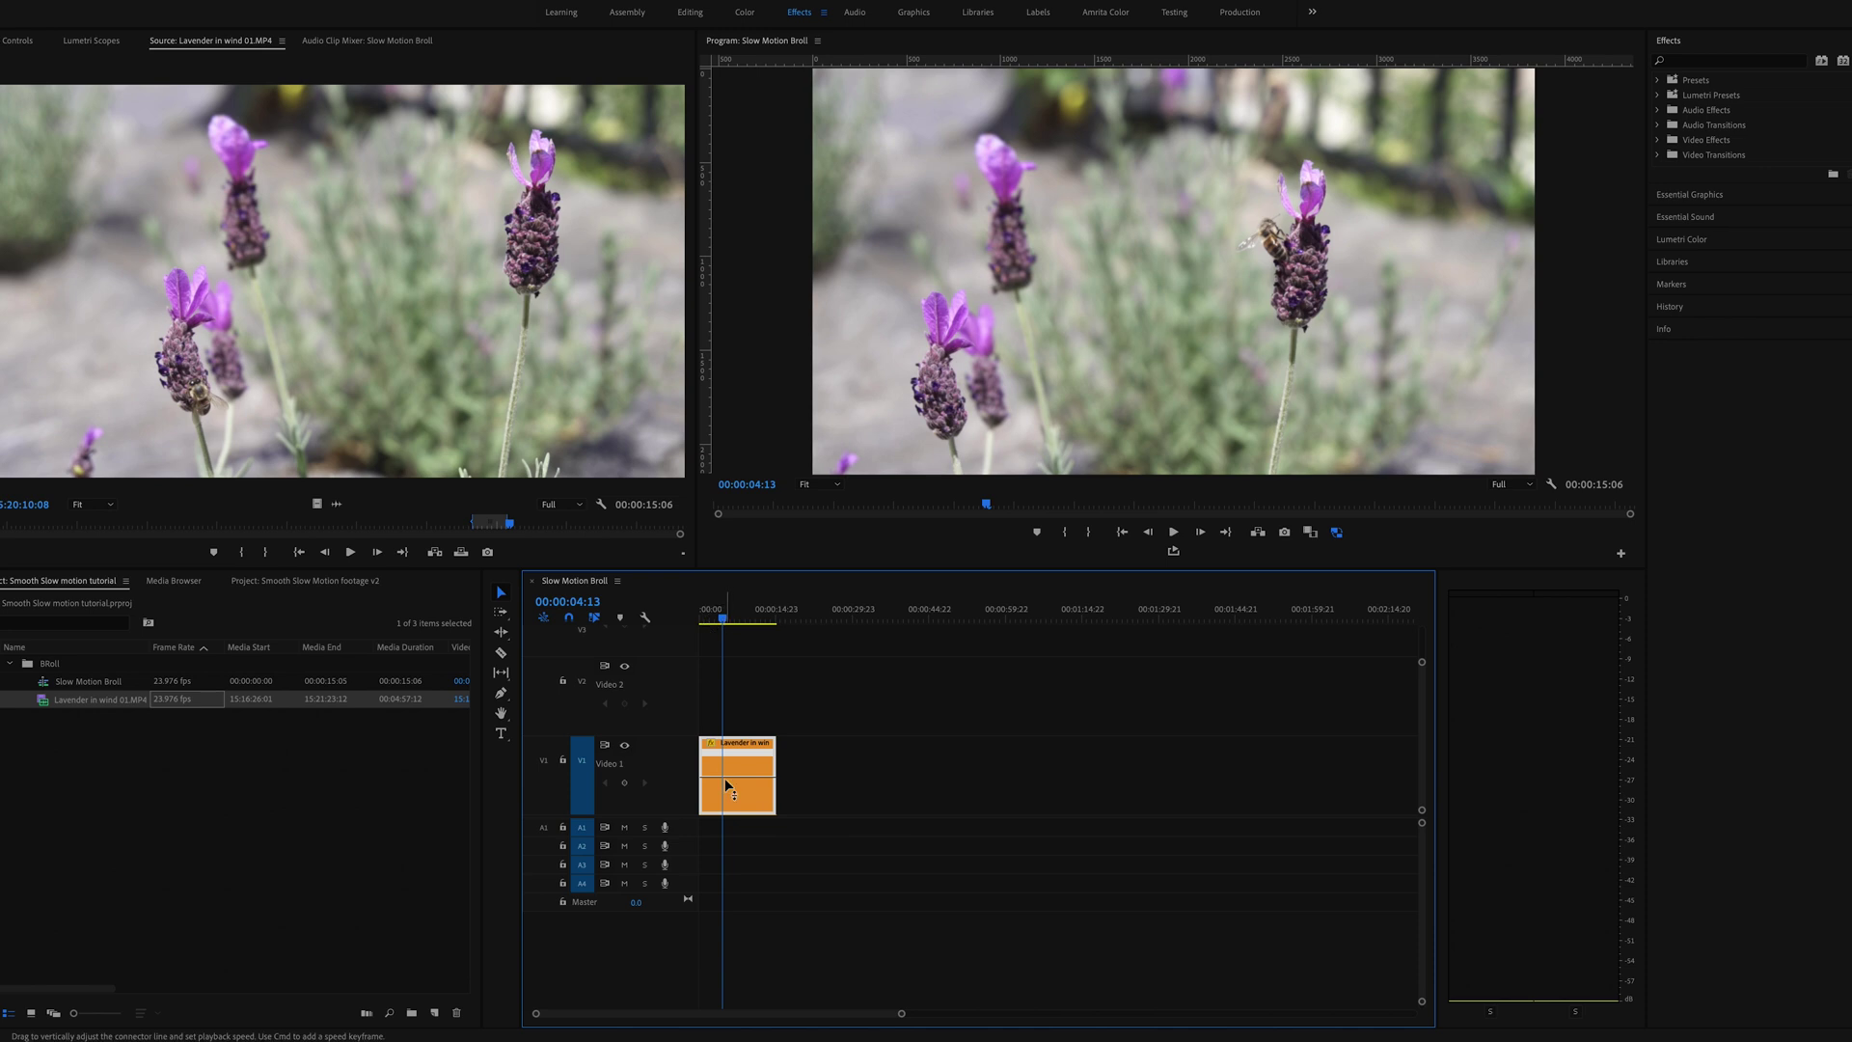
{"action": "key", "text": "p"}
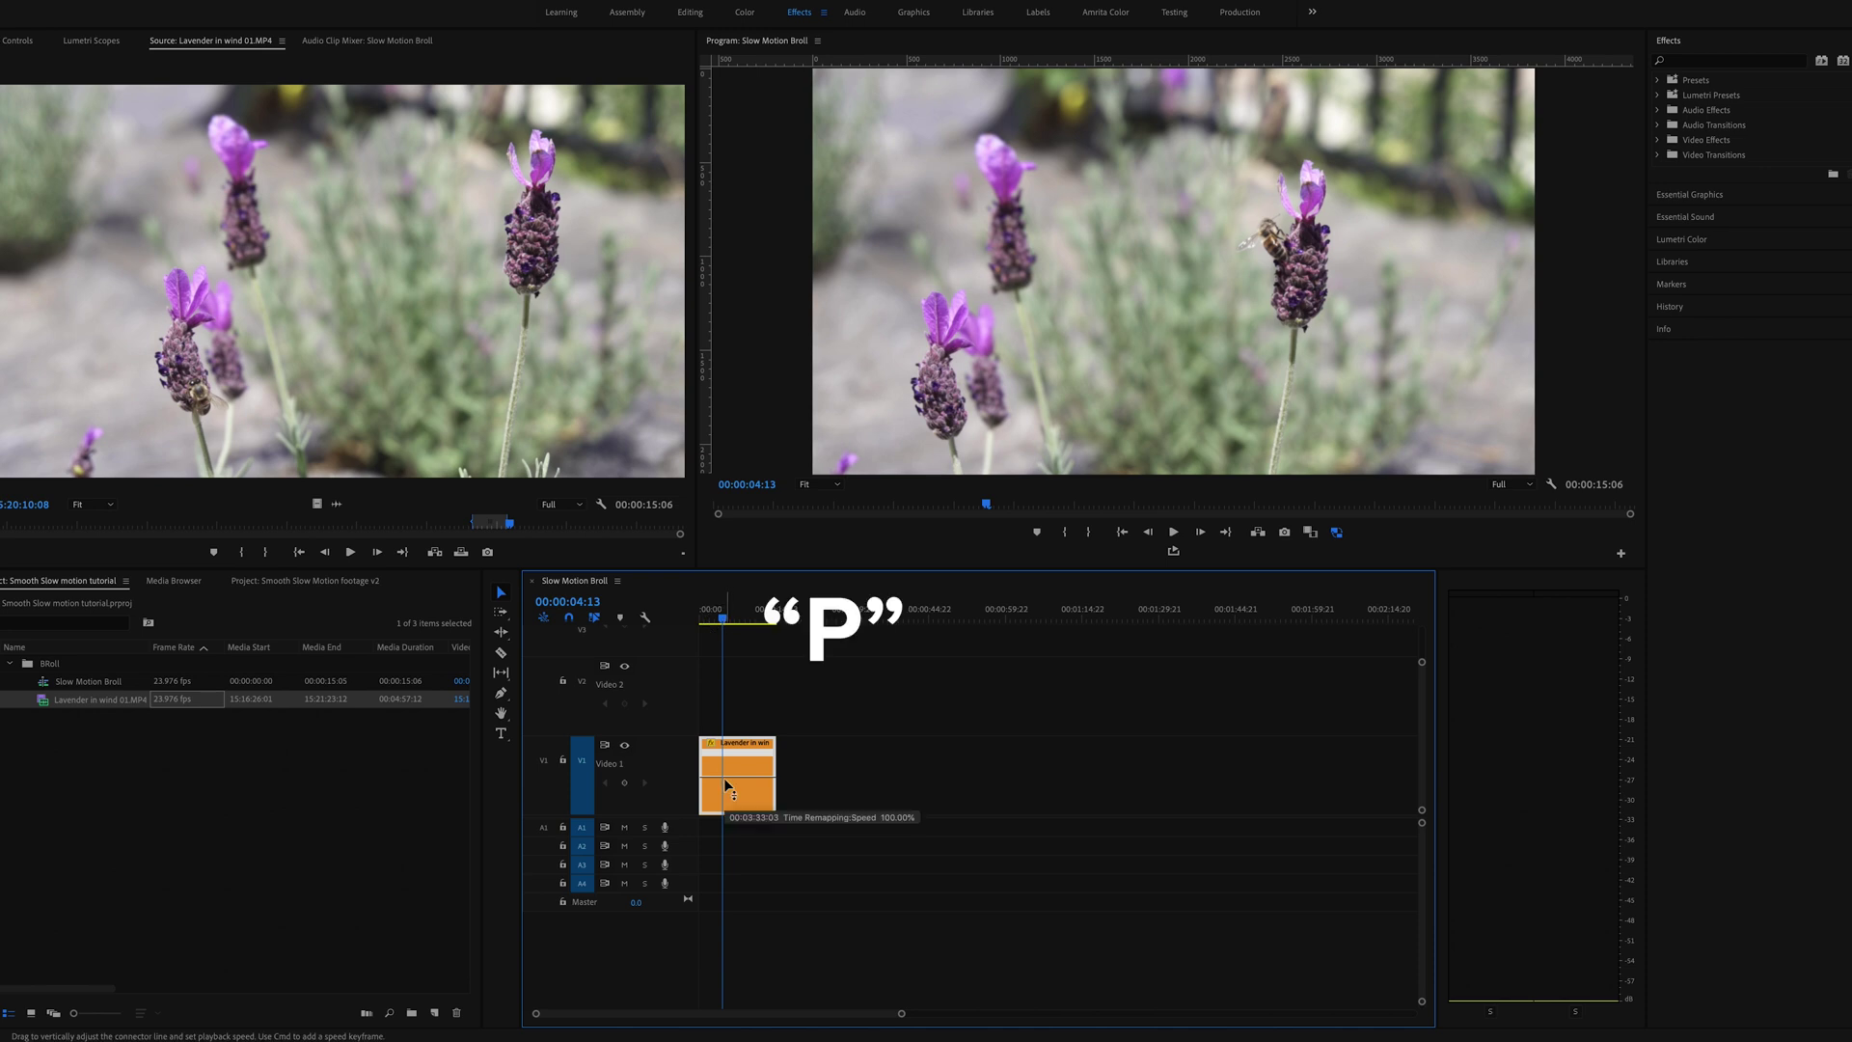
{"action": "key", "text": "p"}
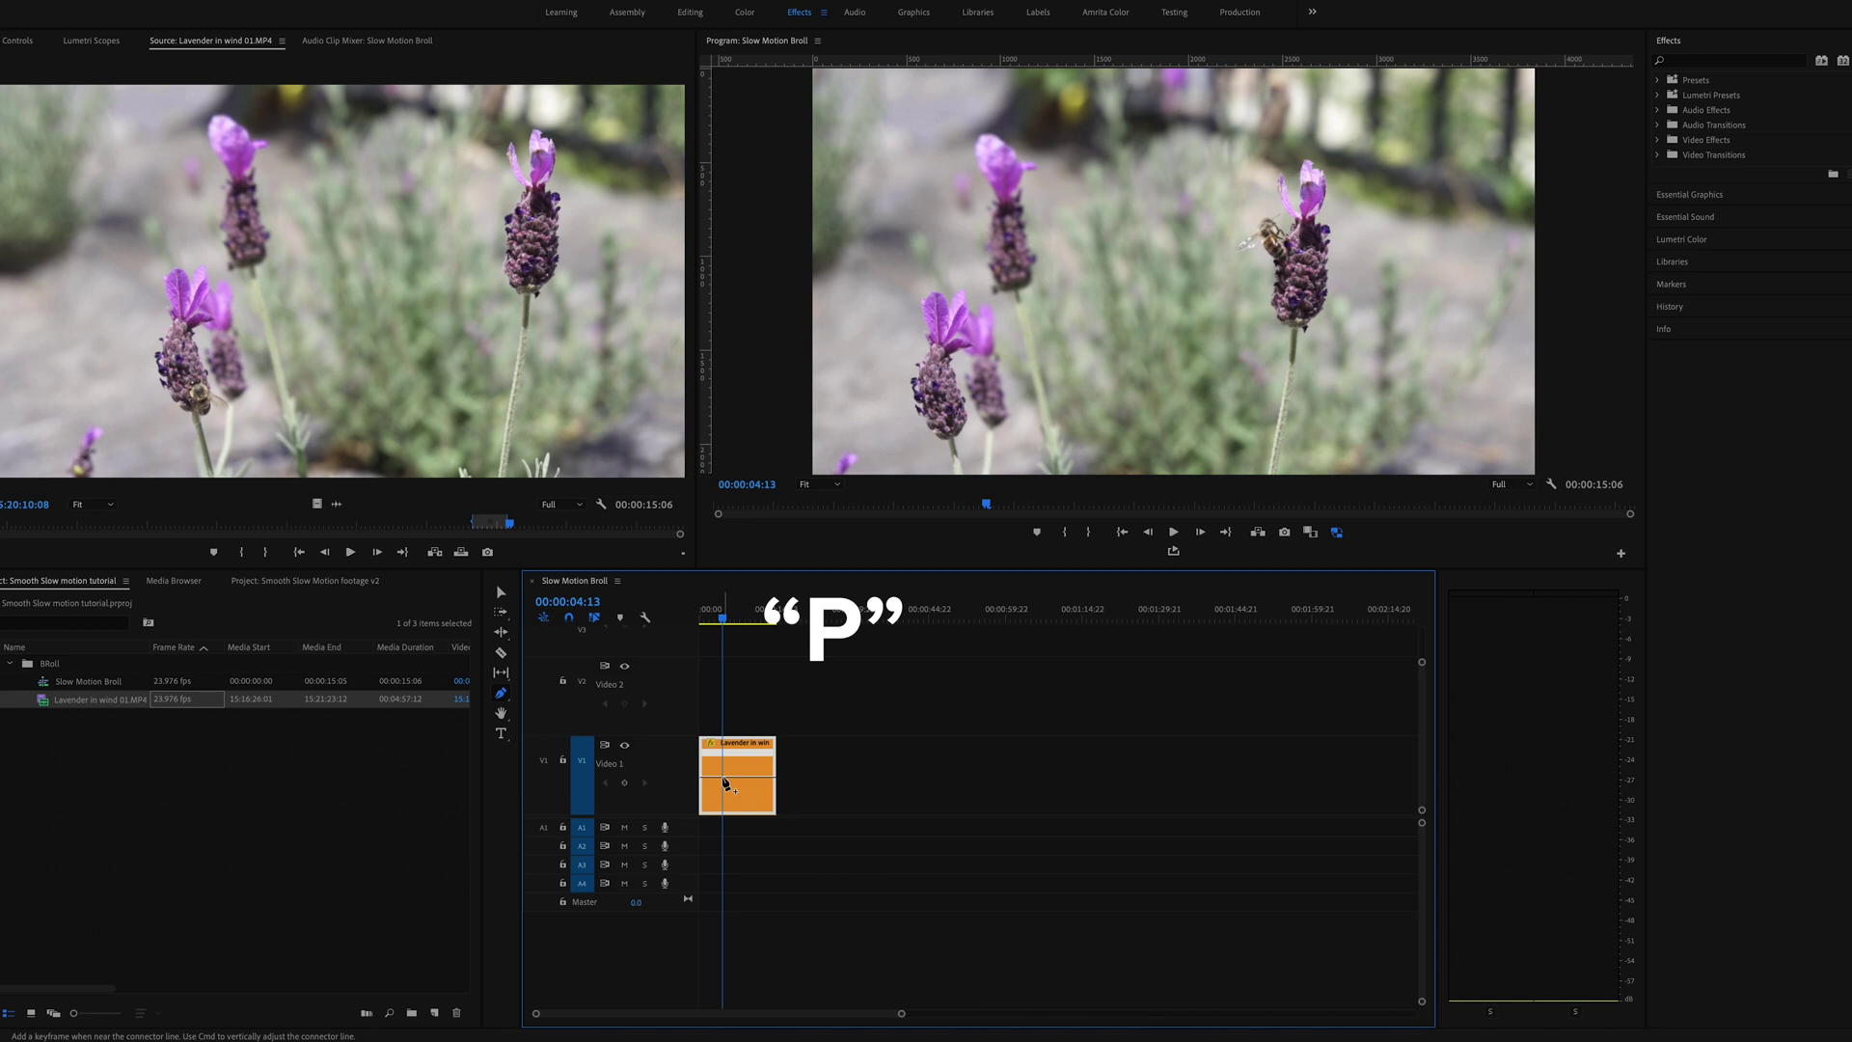
{"action": "left_click", "coordinate": [725, 778]}
{"action": "left_click_drag", "start_coordinate": [724, 622], "coordinate": [762, 621]}
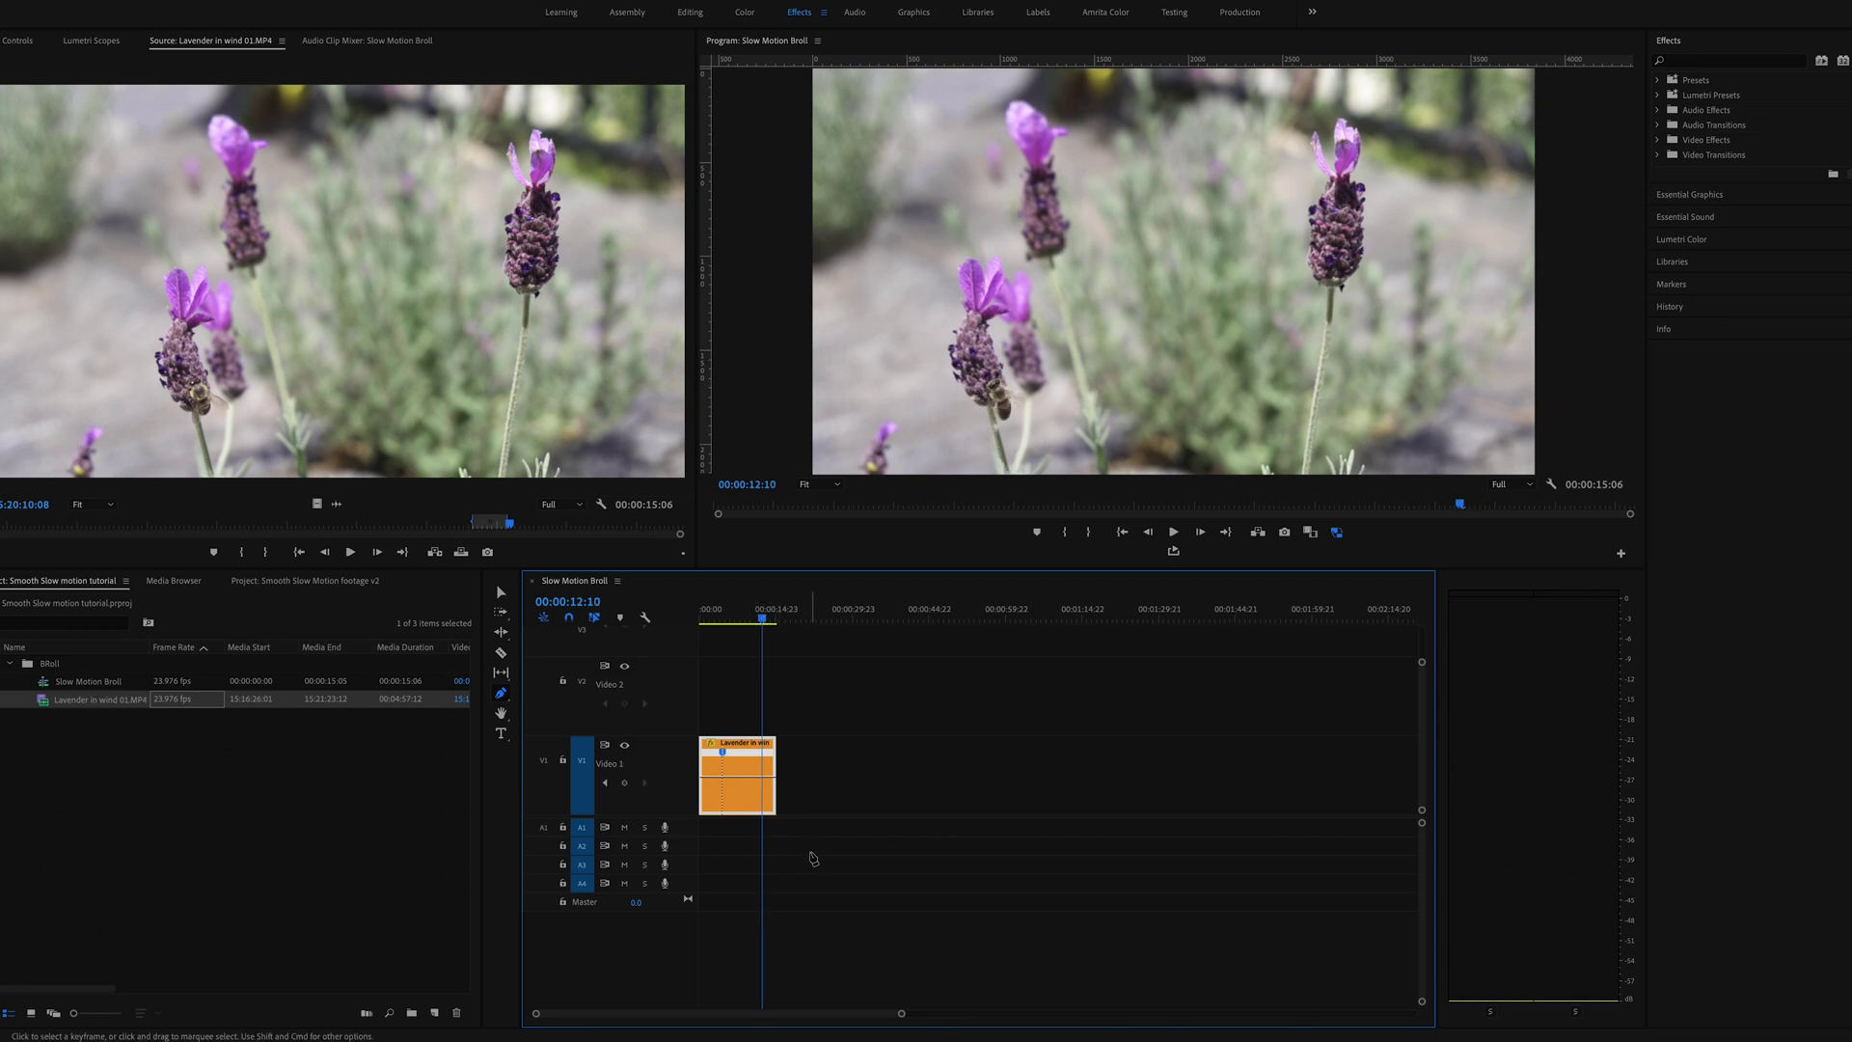
{"action": "left_click", "coordinate": [762, 787], "text": "ctrl"}
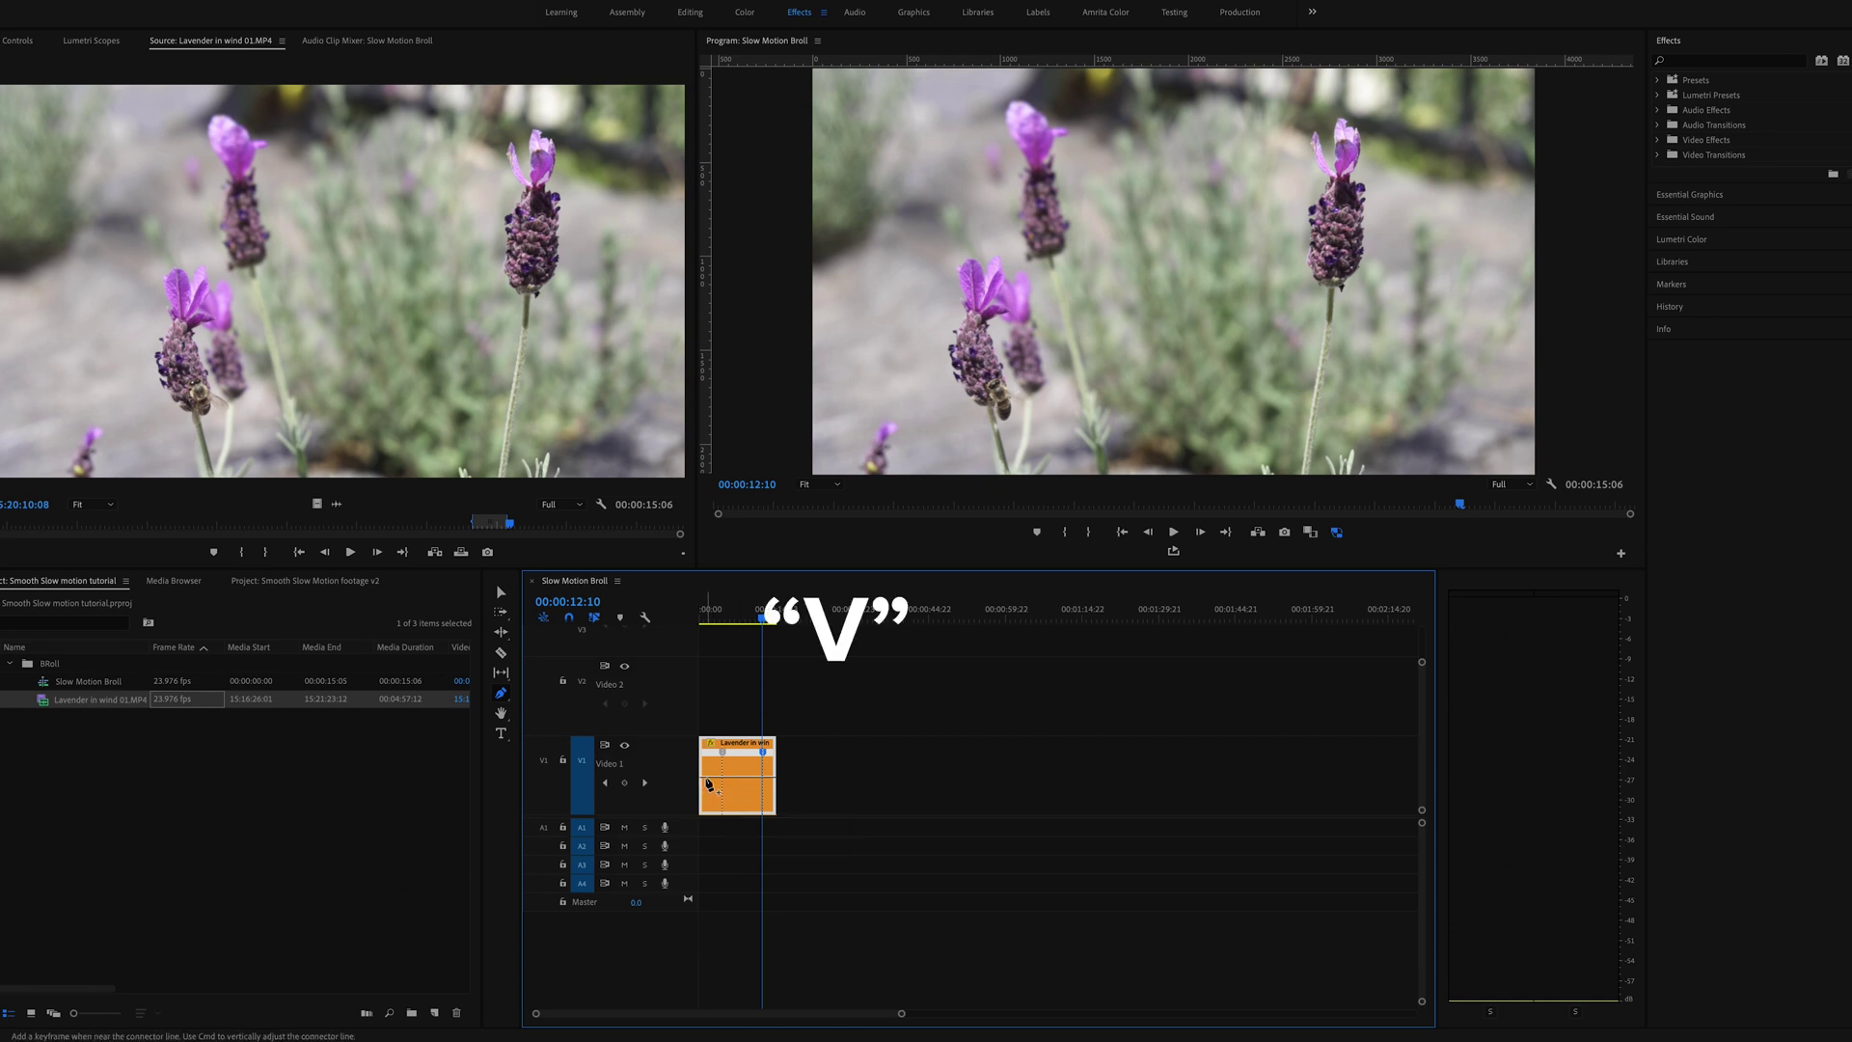
- Raise the clip's speed before the first keyframe and after the second one, and play the sequence from the start
{"action": "key", "text": "v"}
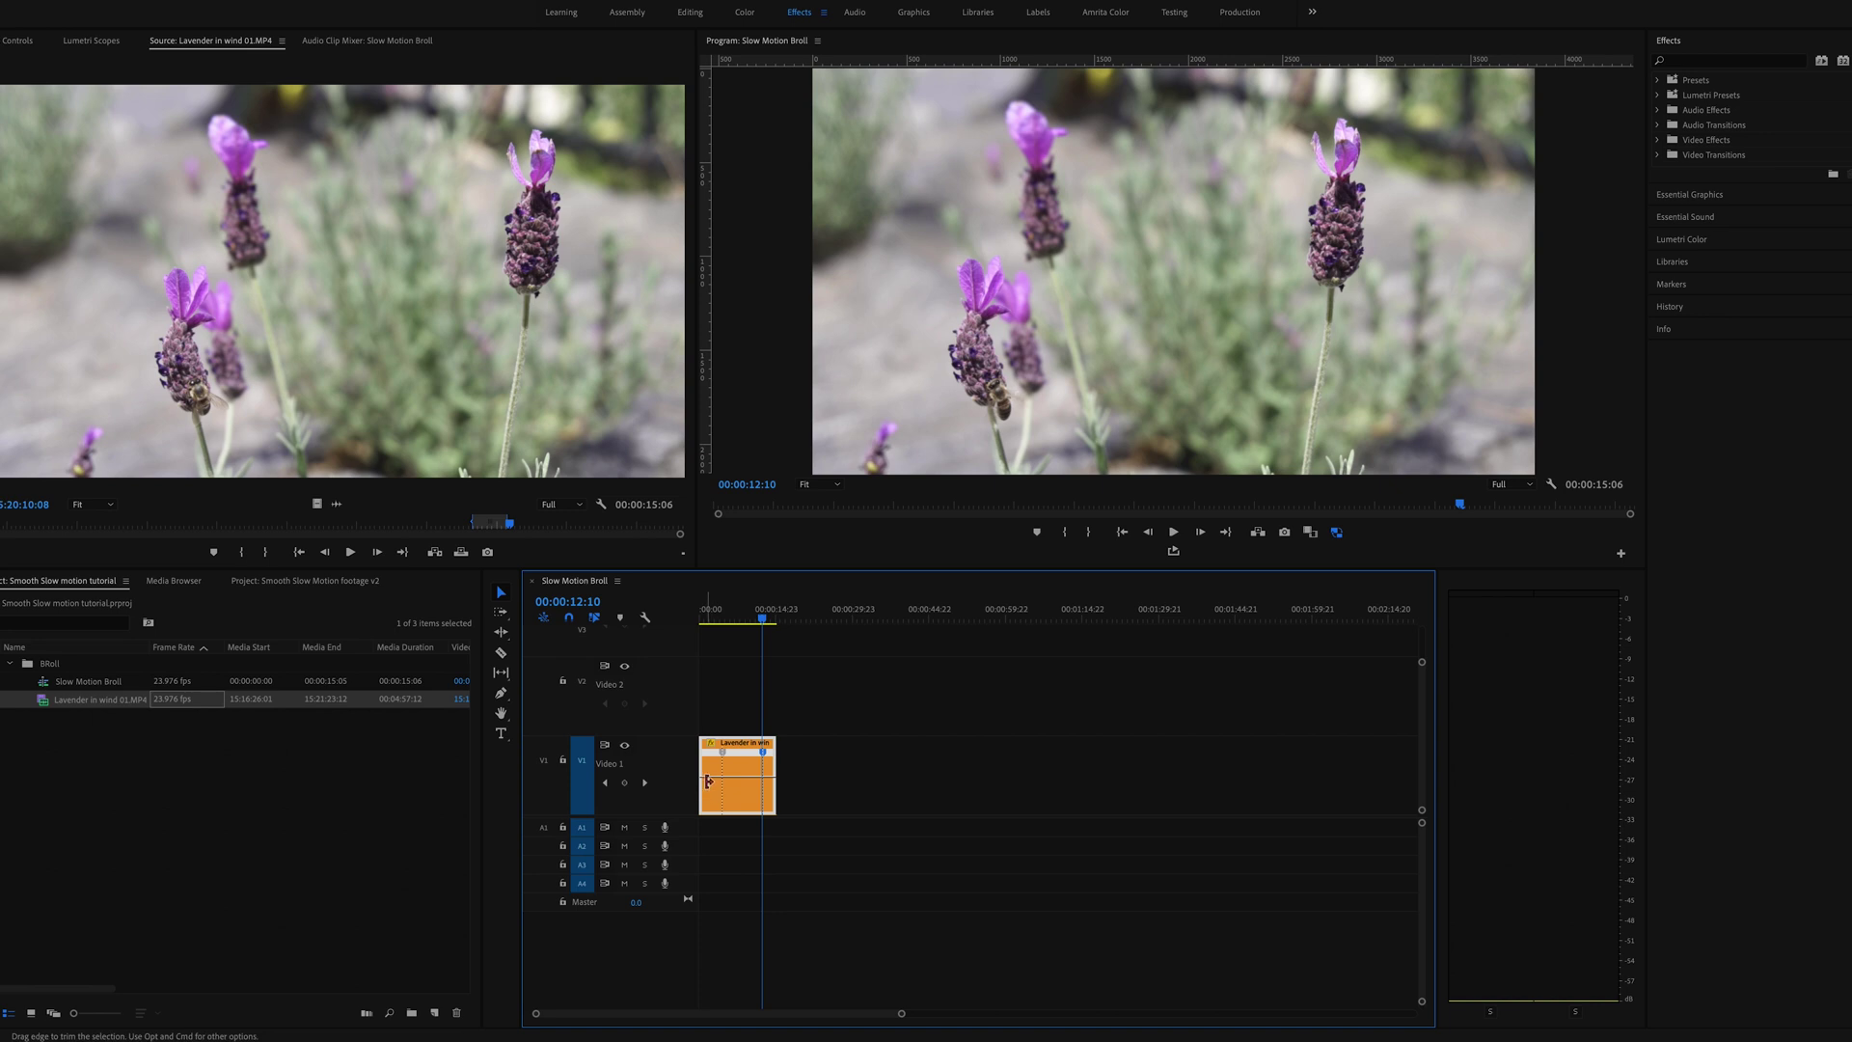
{"action": "mouse_move", "coordinate": [710, 782]}
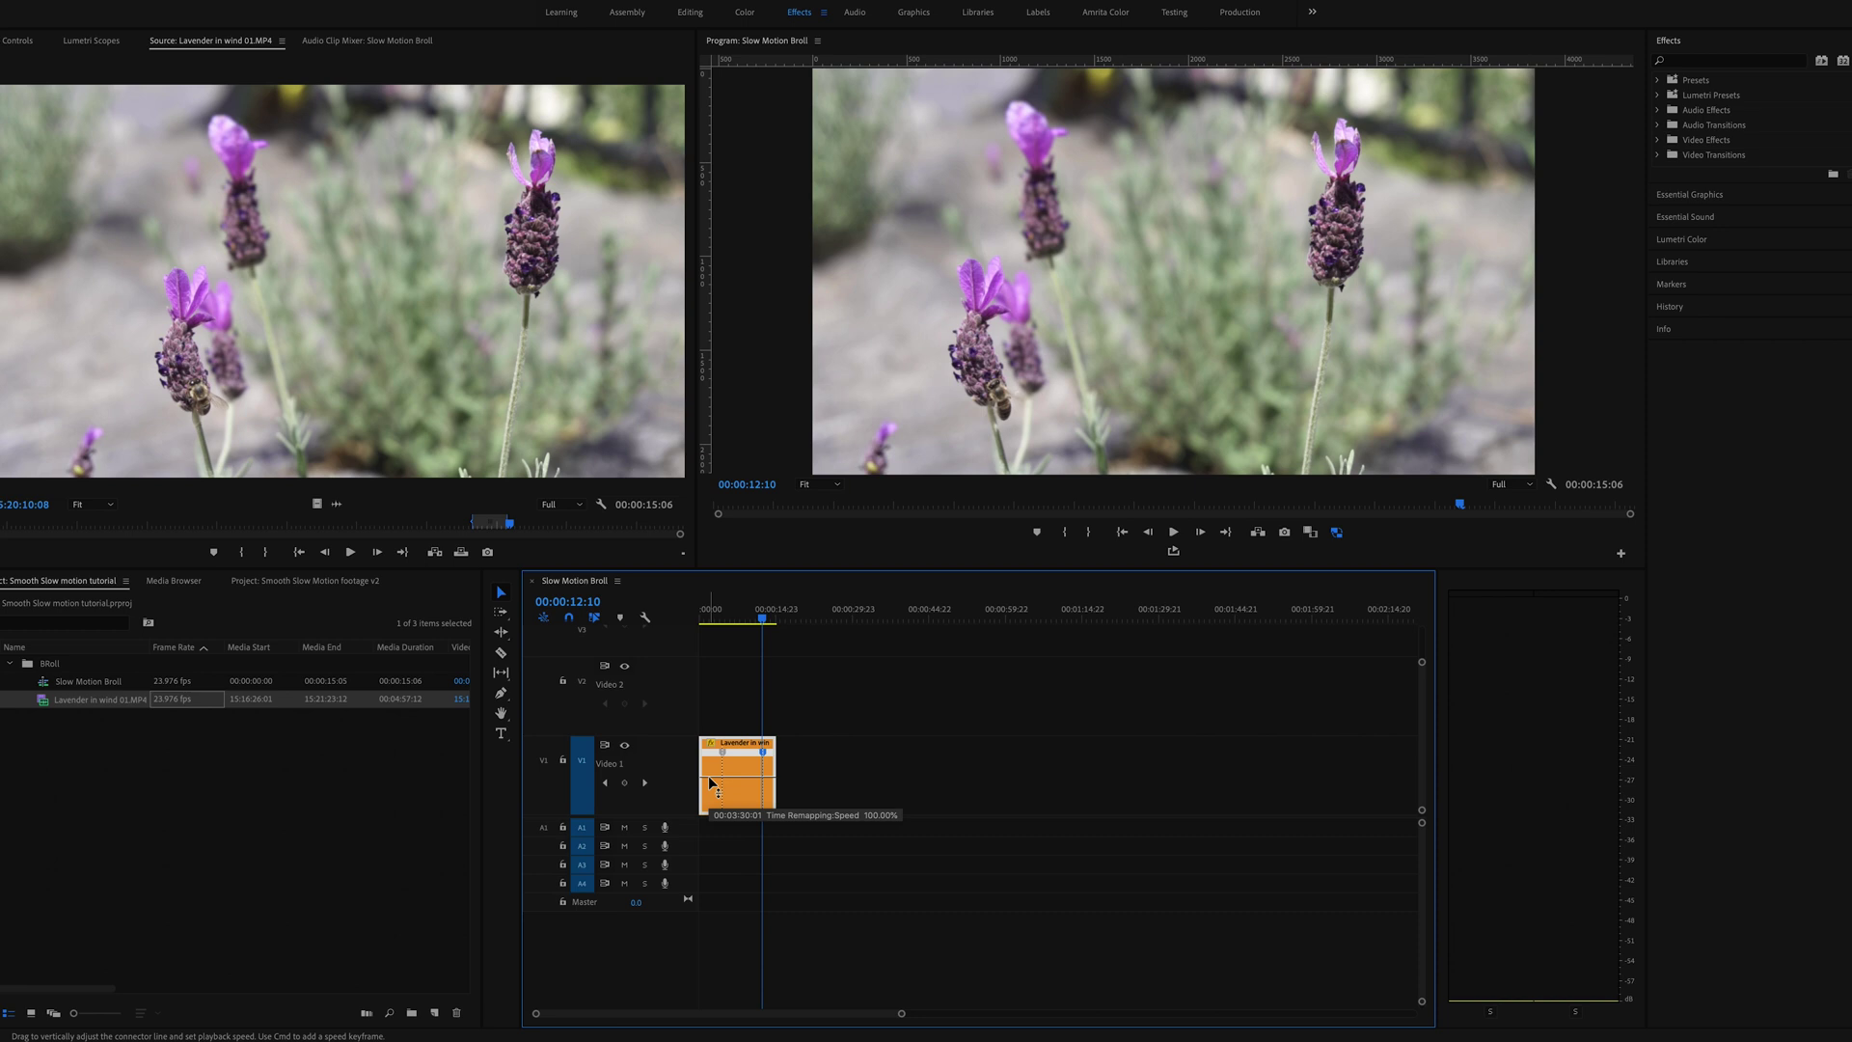
{"action": "left_click", "coordinate": [710, 782]}
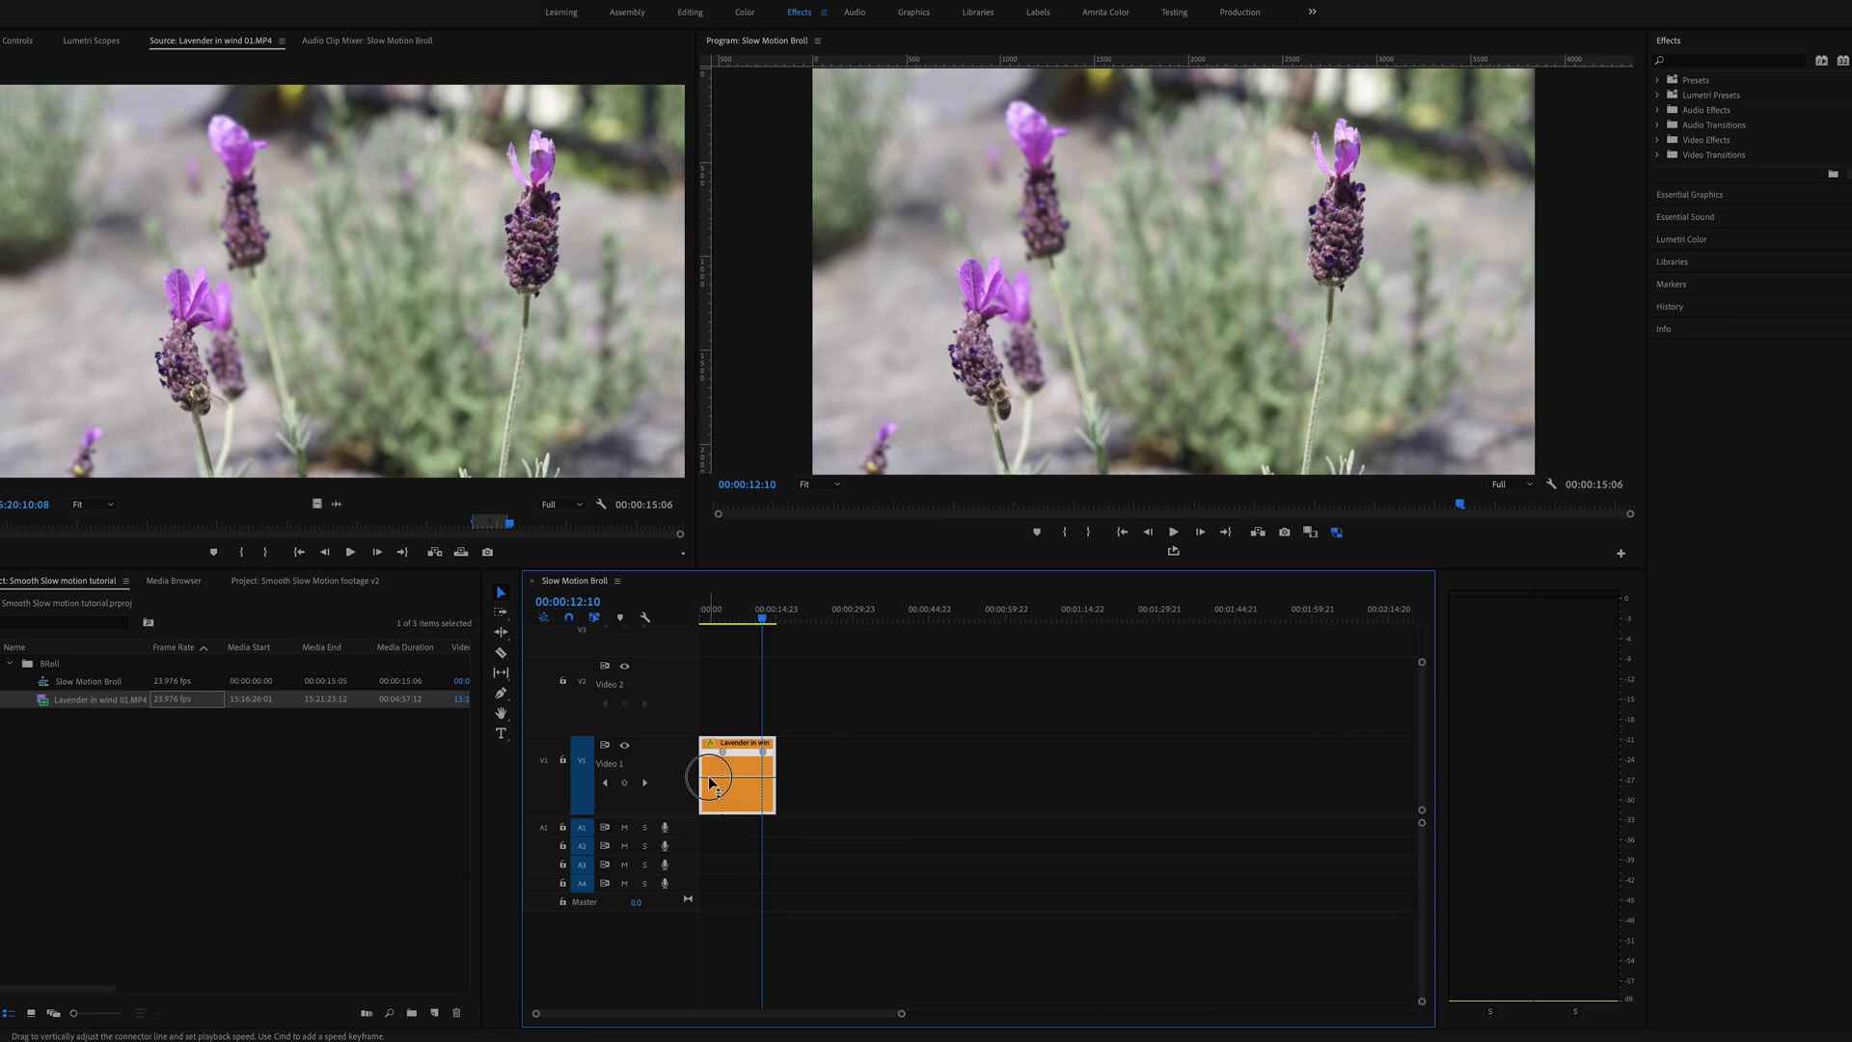
{"action": "left_click_drag", "start_coordinate": [710, 782], "coordinate": [767, 784]}
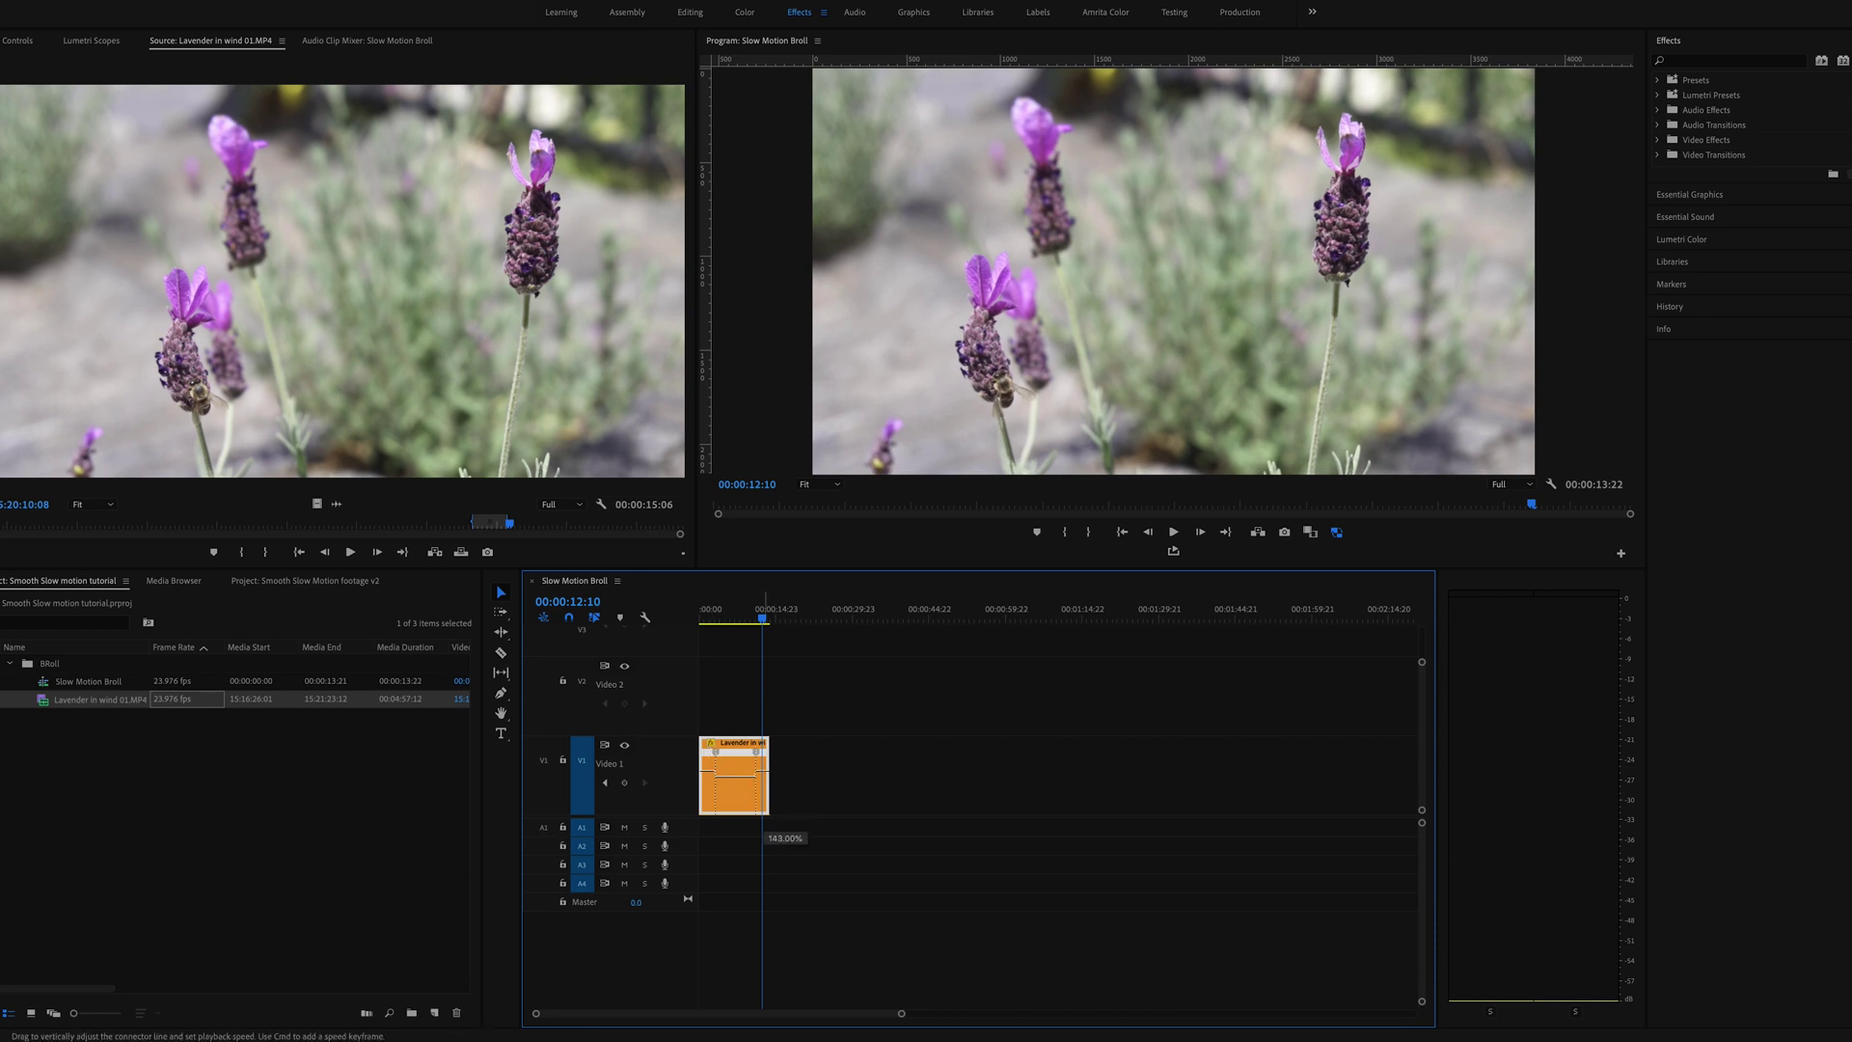
{"action": "left_click_drag", "start_coordinate": [767, 784], "coordinate": [764, 784]}
{"action": "key", "text": "Home"}
{"action": "key", "text": "space"}
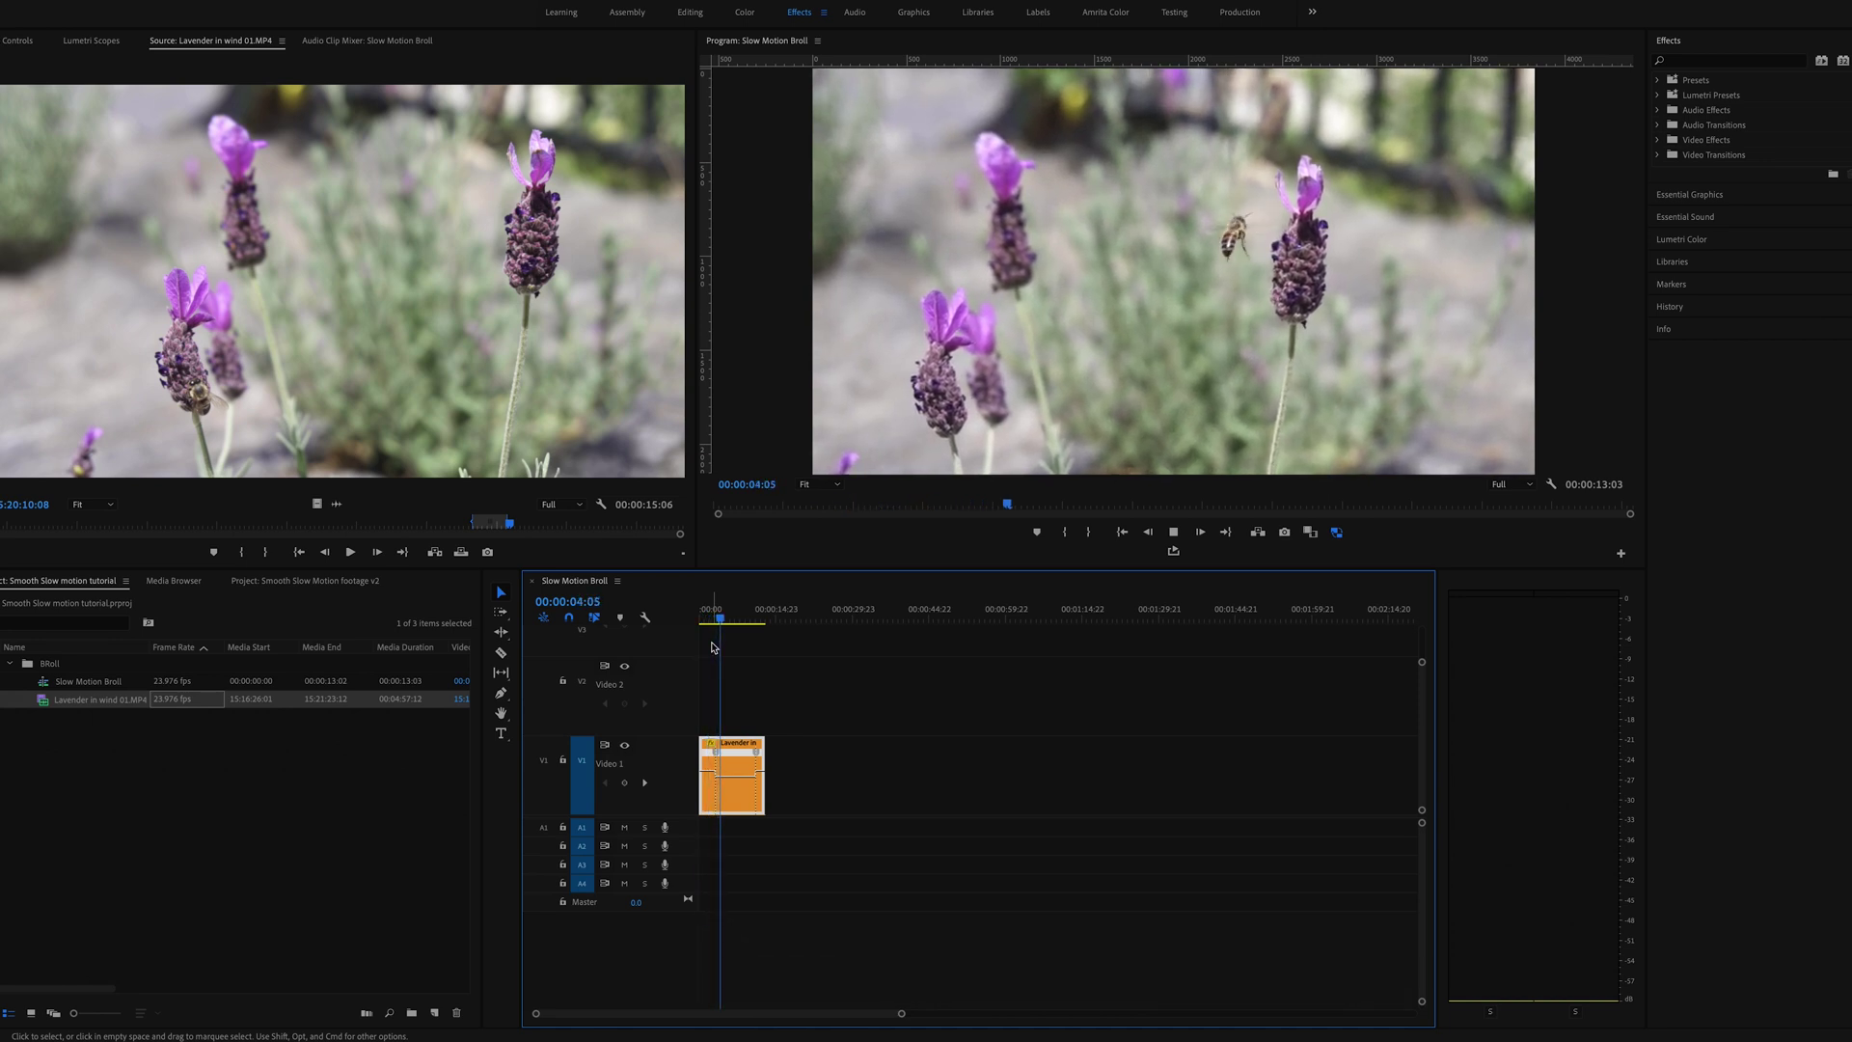
- Raise the lavender clip's speed before the first keyframe and after the second one to about 200%
{"action": "key", "text": "space"}
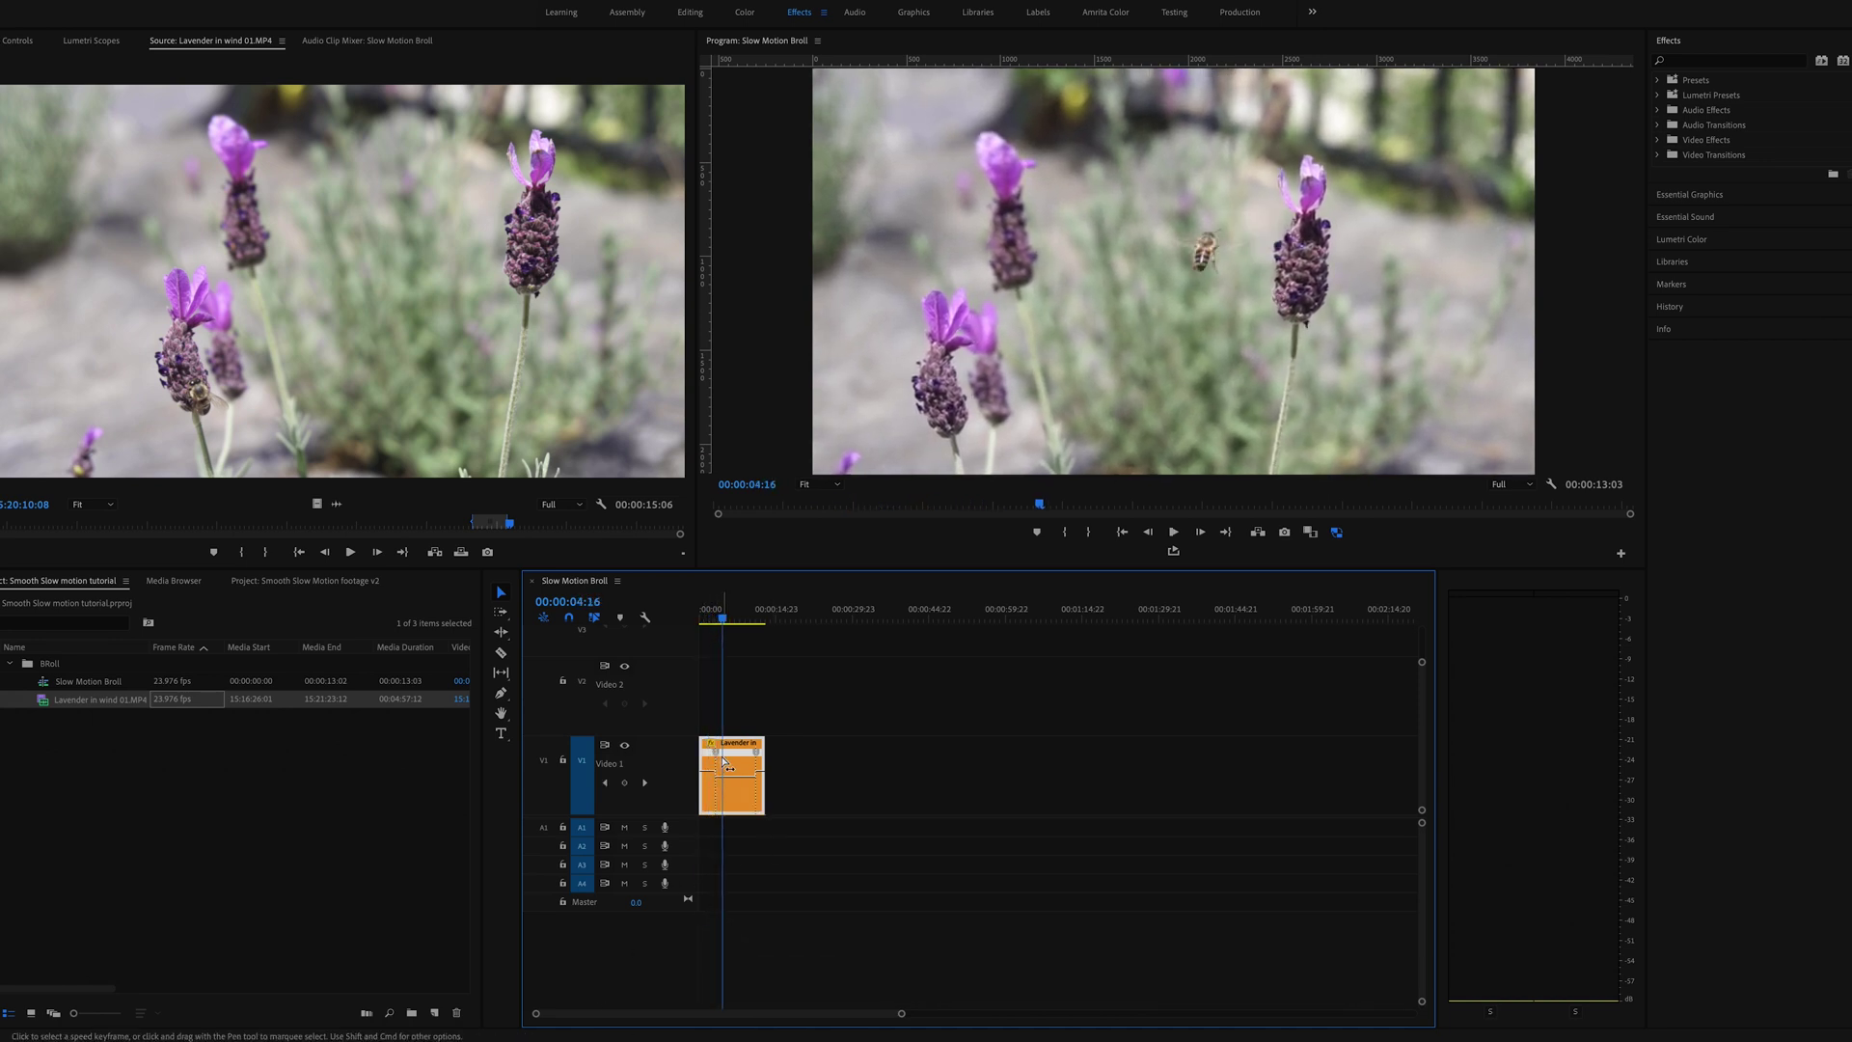
{"action": "left_click_drag", "start_coordinate": [902, 1013], "coordinate": [709, 1022]}
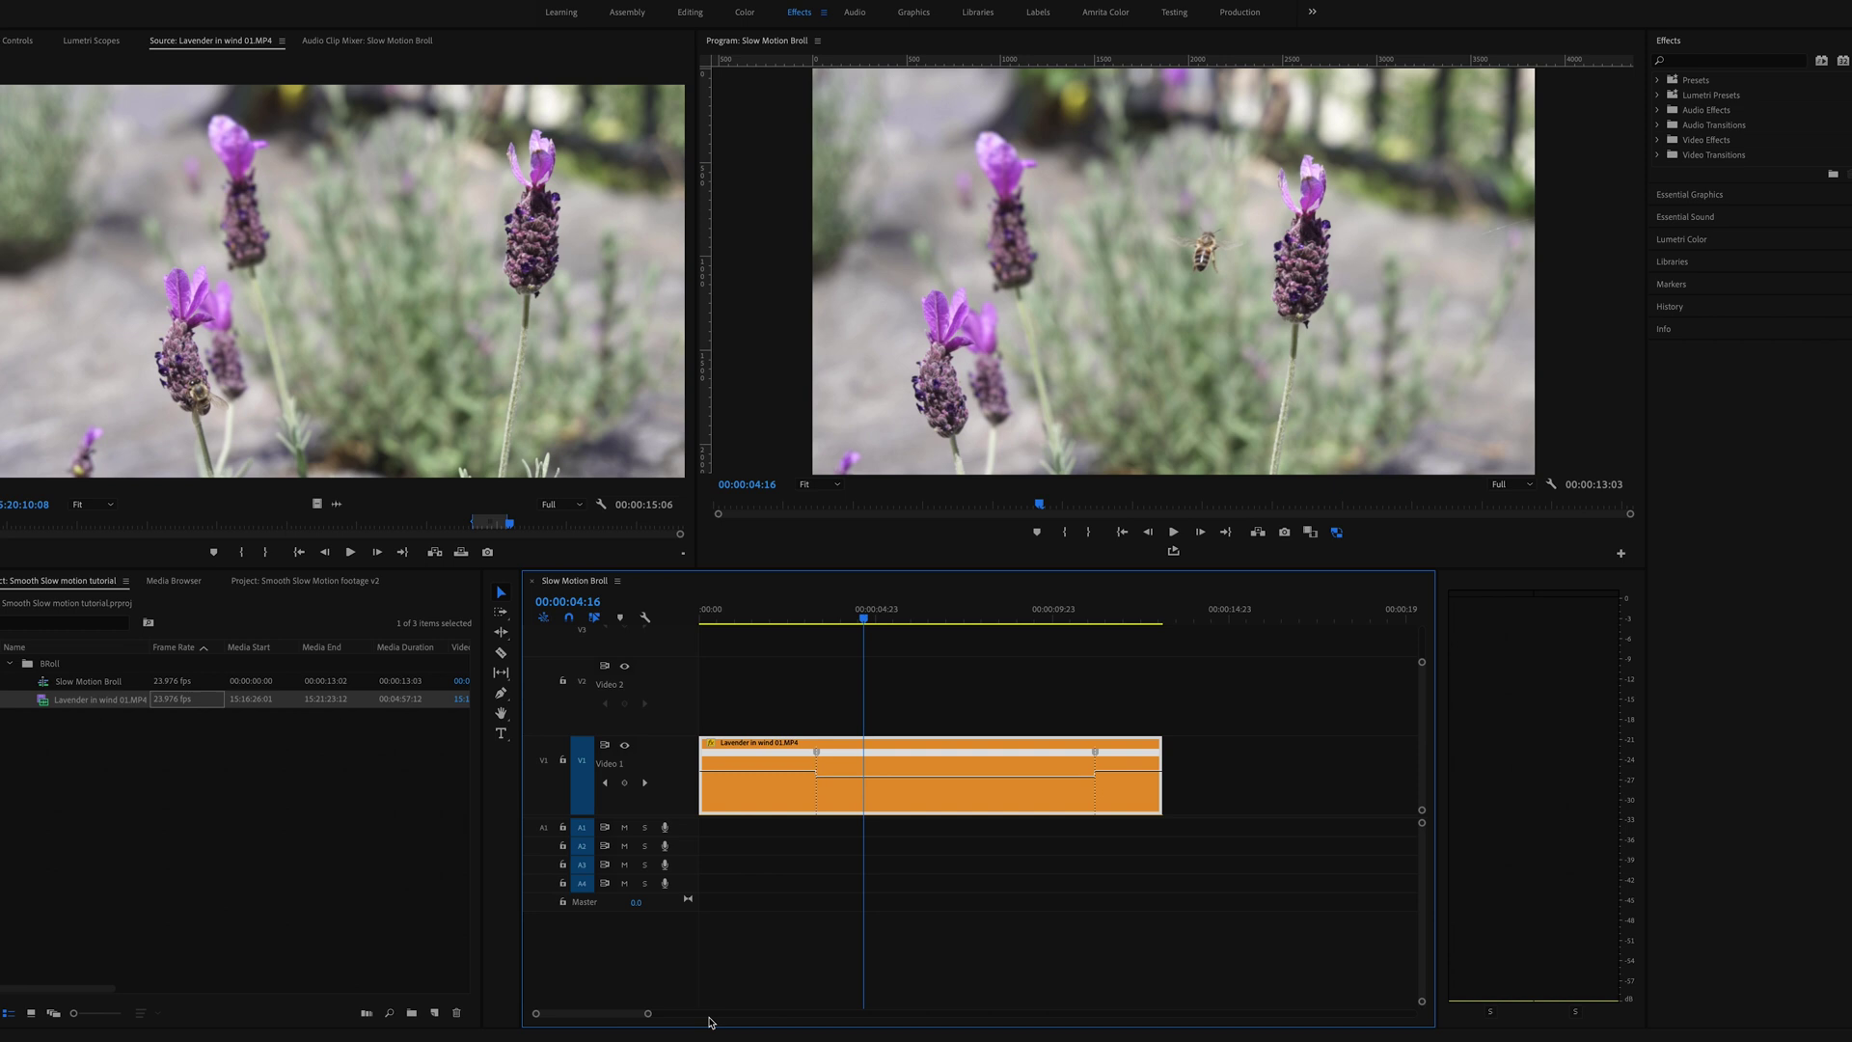
{"action": "scroll", "coordinate": [675, 1021], "scroll_direction": "down", "scroll_amount": 3}
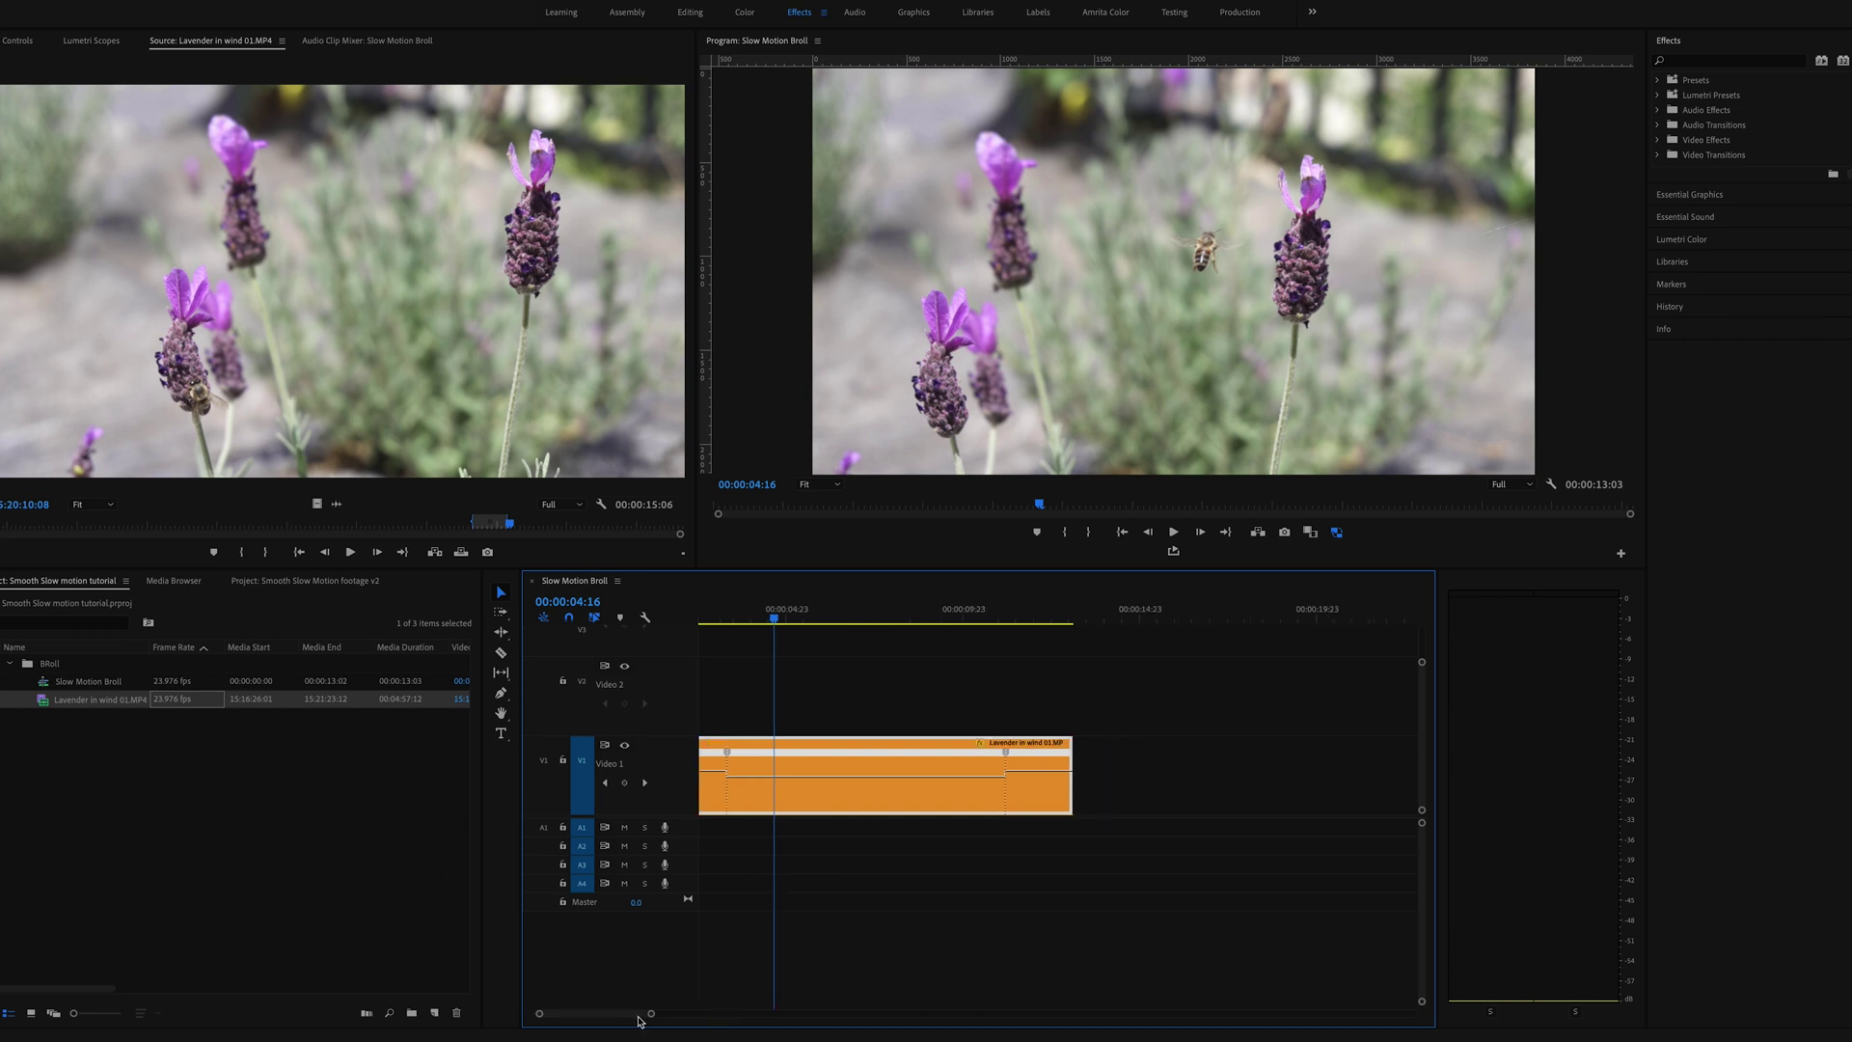
{"action": "scroll", "coordinate": [770, 854], "scroll_direction": "up", "scroll_amount": 3}
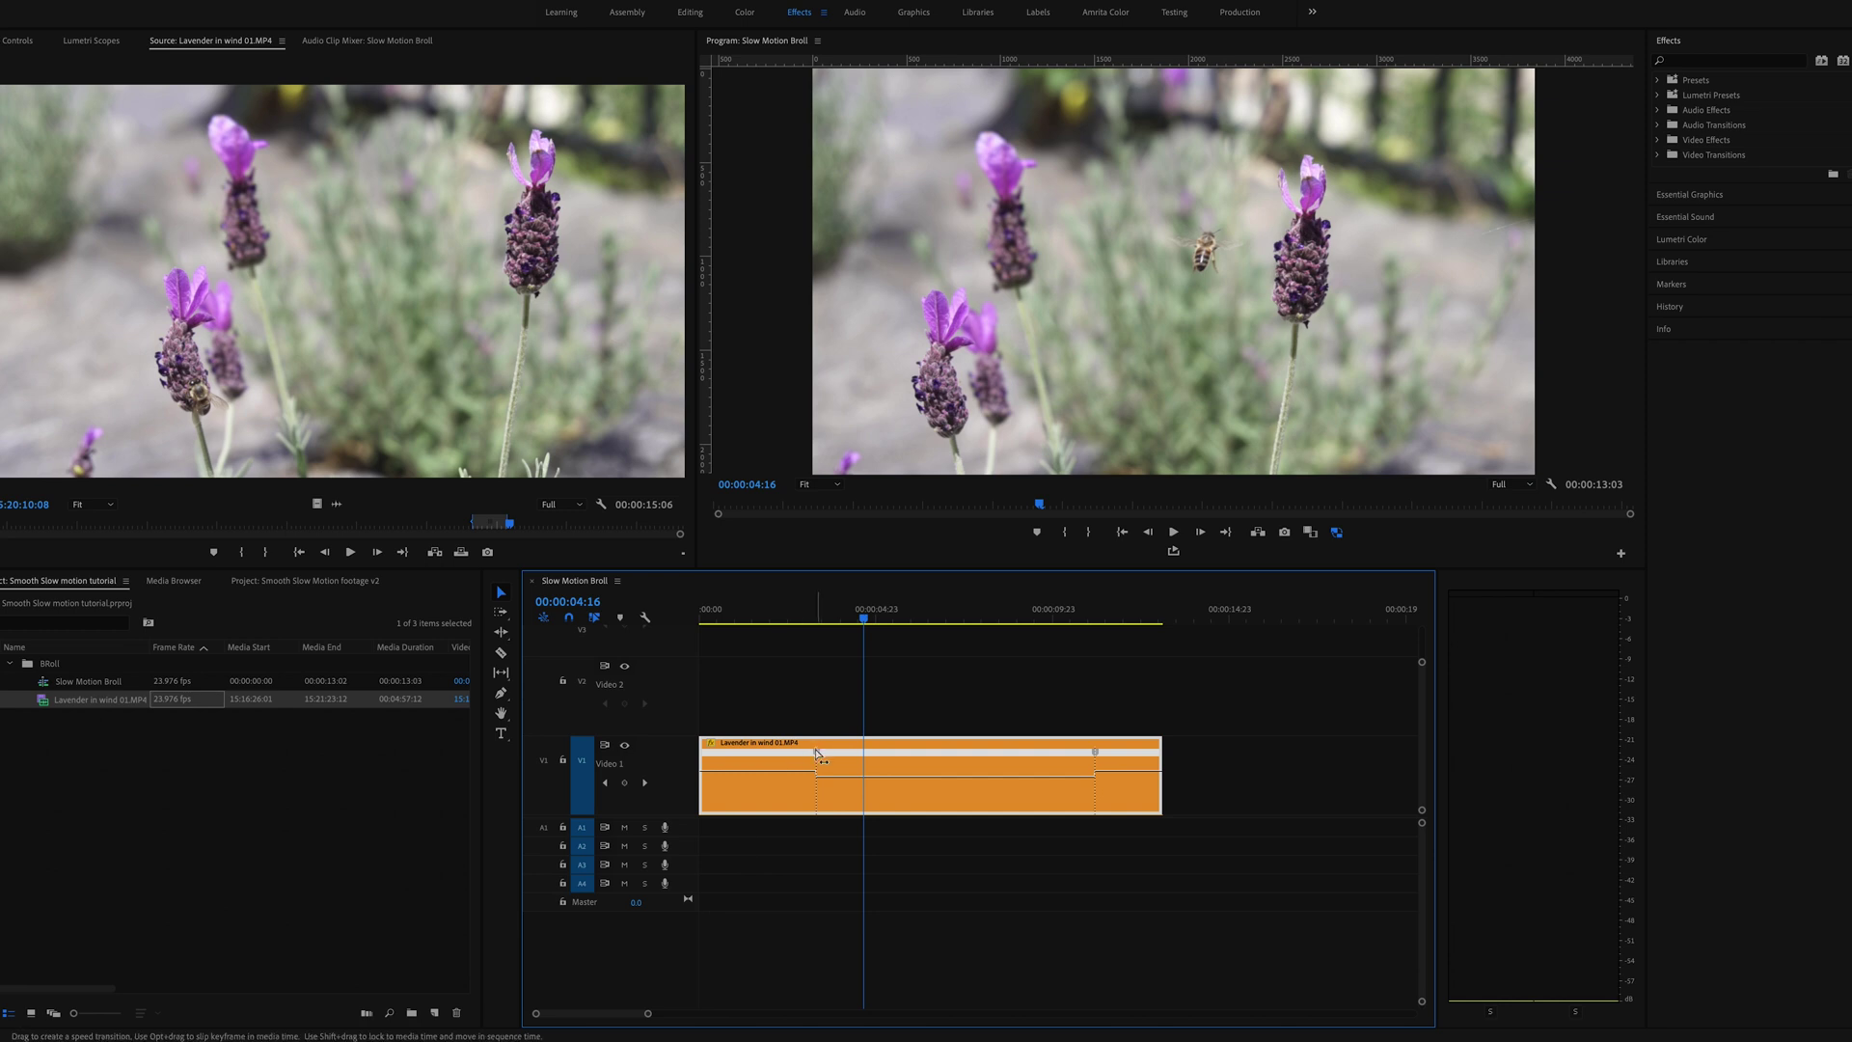
{"action": "left_click_drag", "start_coordinate": [647, 1013], "coordinate": [770, 1011]}
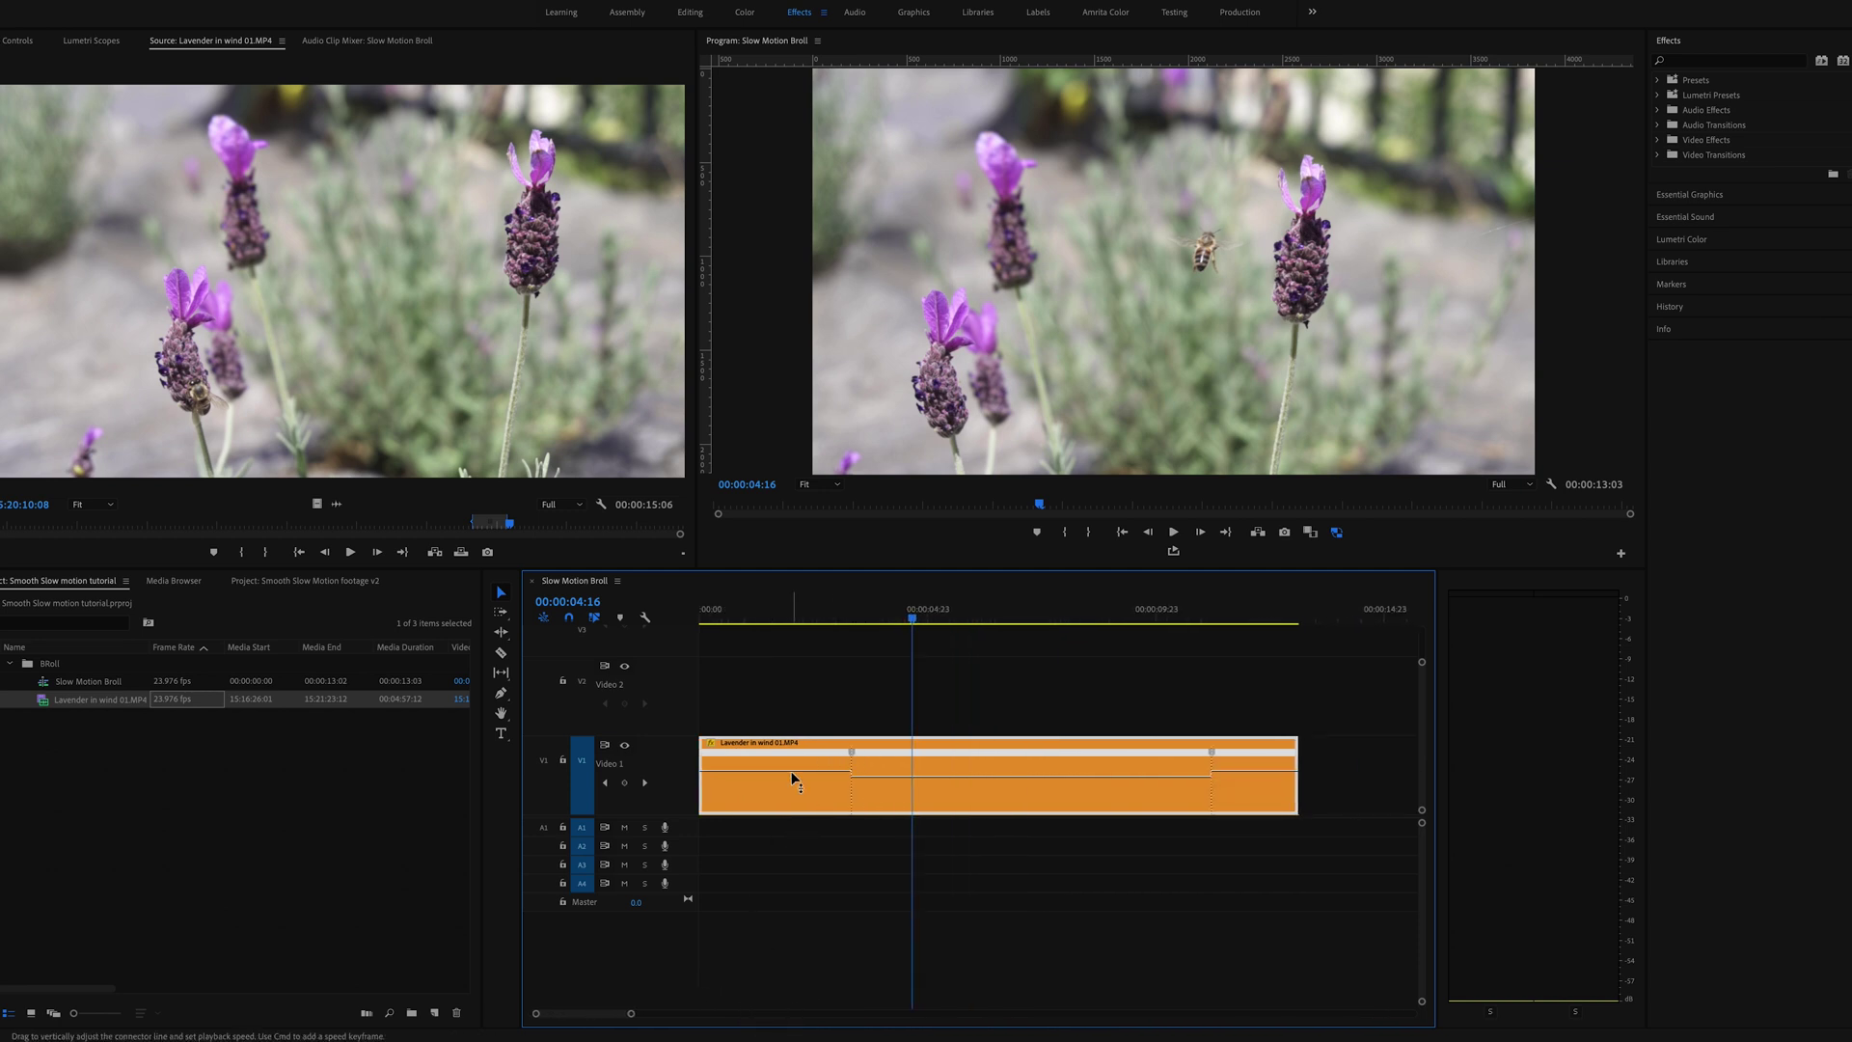
{"action": "left_click_drag", "start_coordinate": [793, 777], "coordinate": [794, 765]}
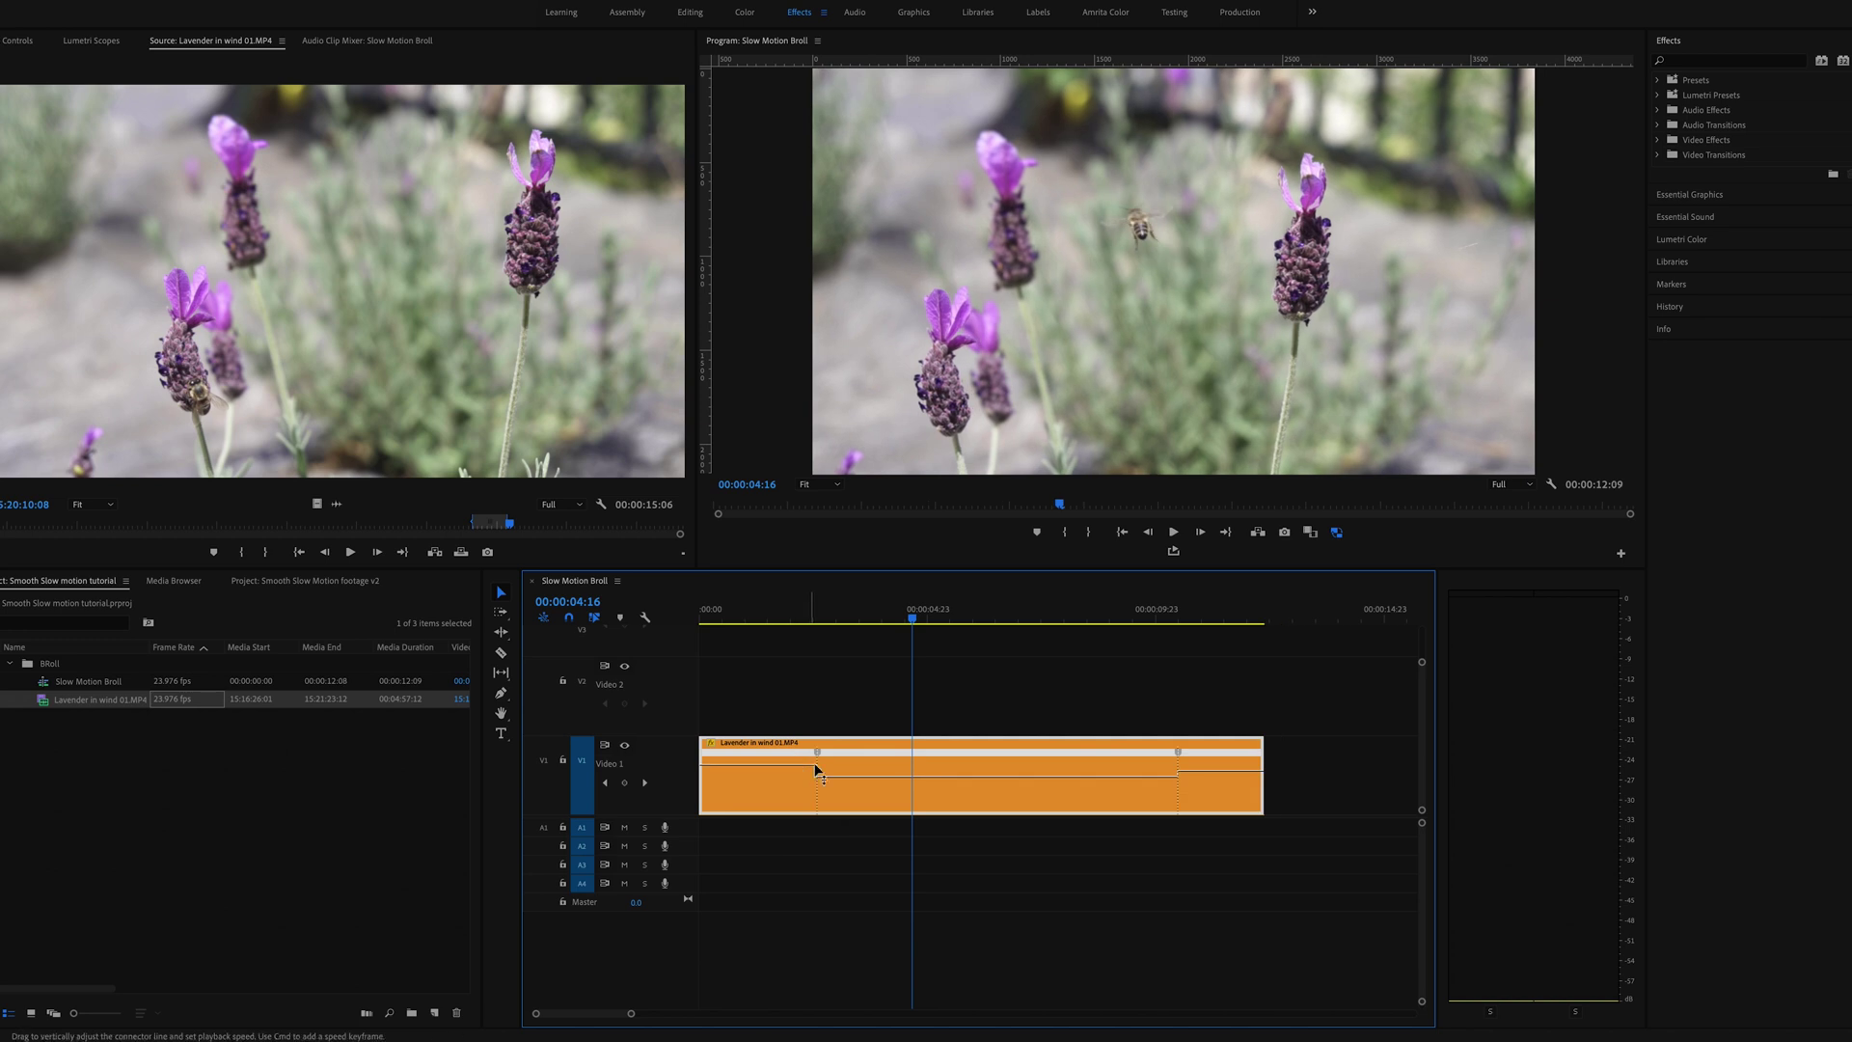
{"action": "left_click_drag", "start_coordinate": [1201, 772], "coordinate": [1201, 759]}
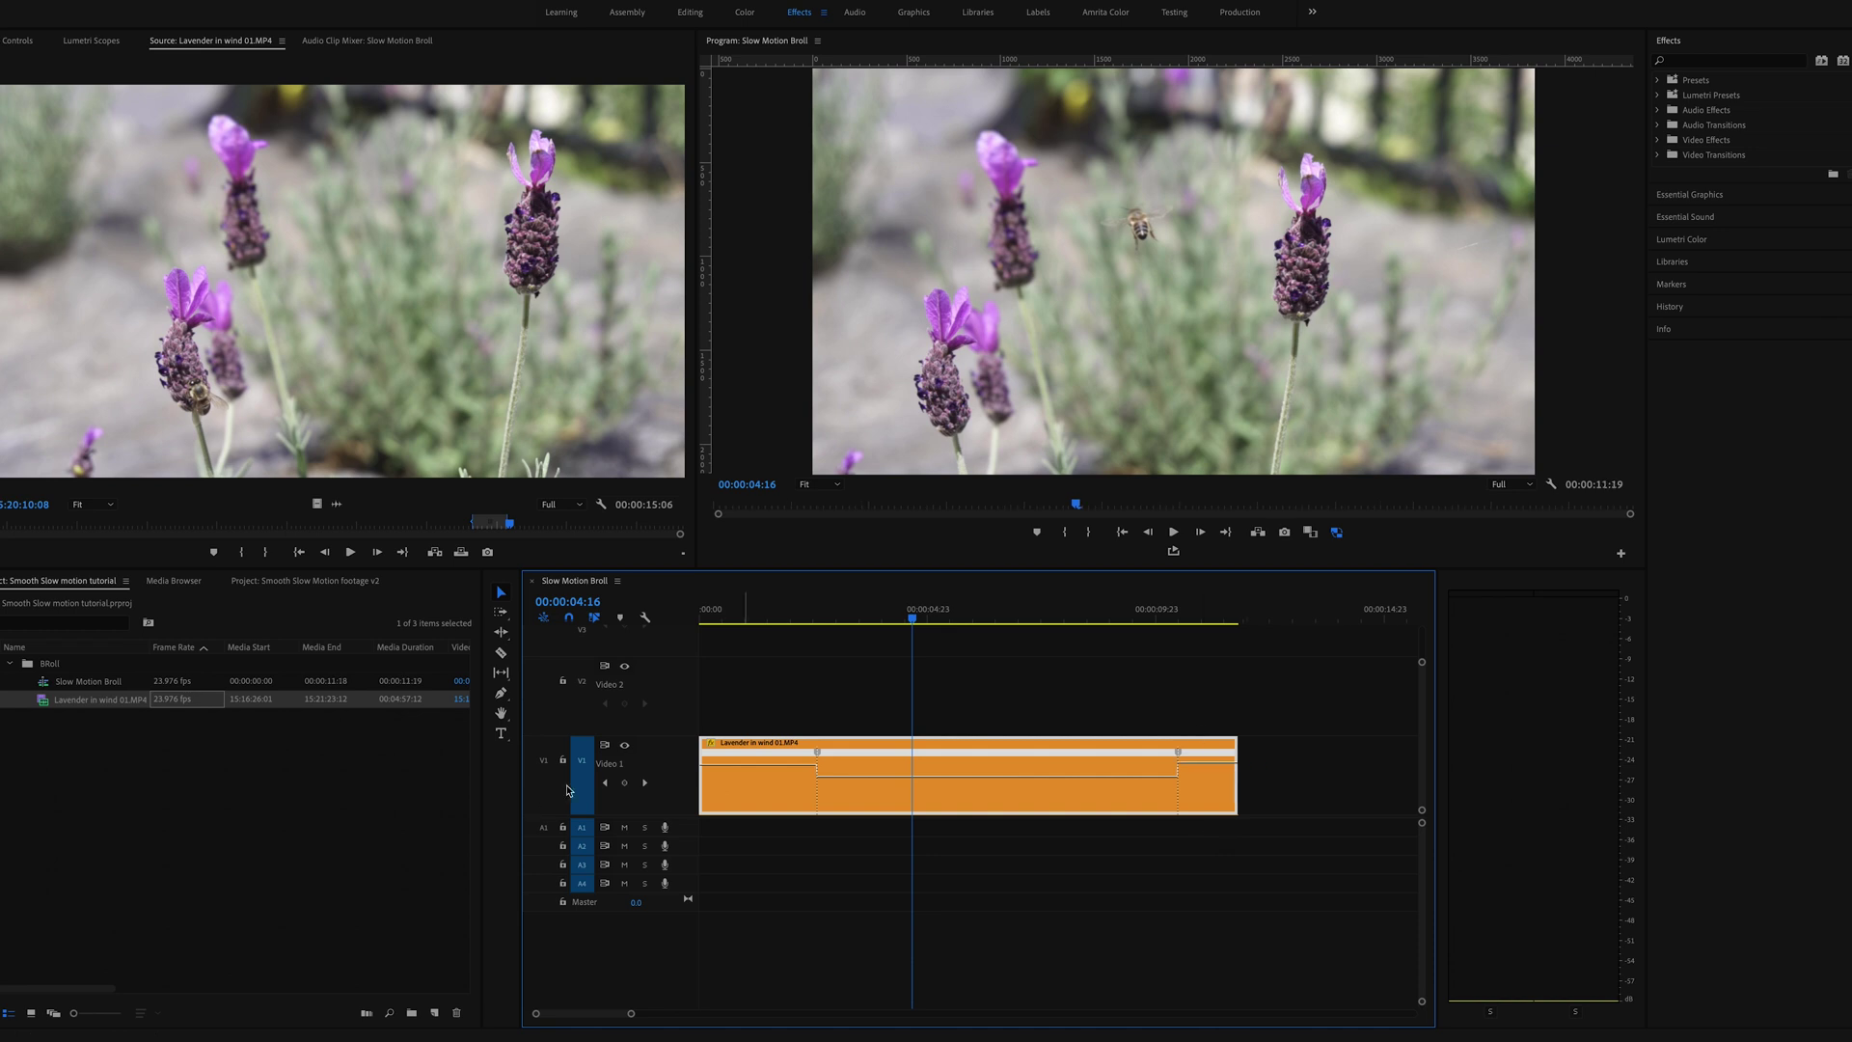
{"action": "left_click_drag", "start_coordinate": [755, 761], "coordinate": [755, 776]}
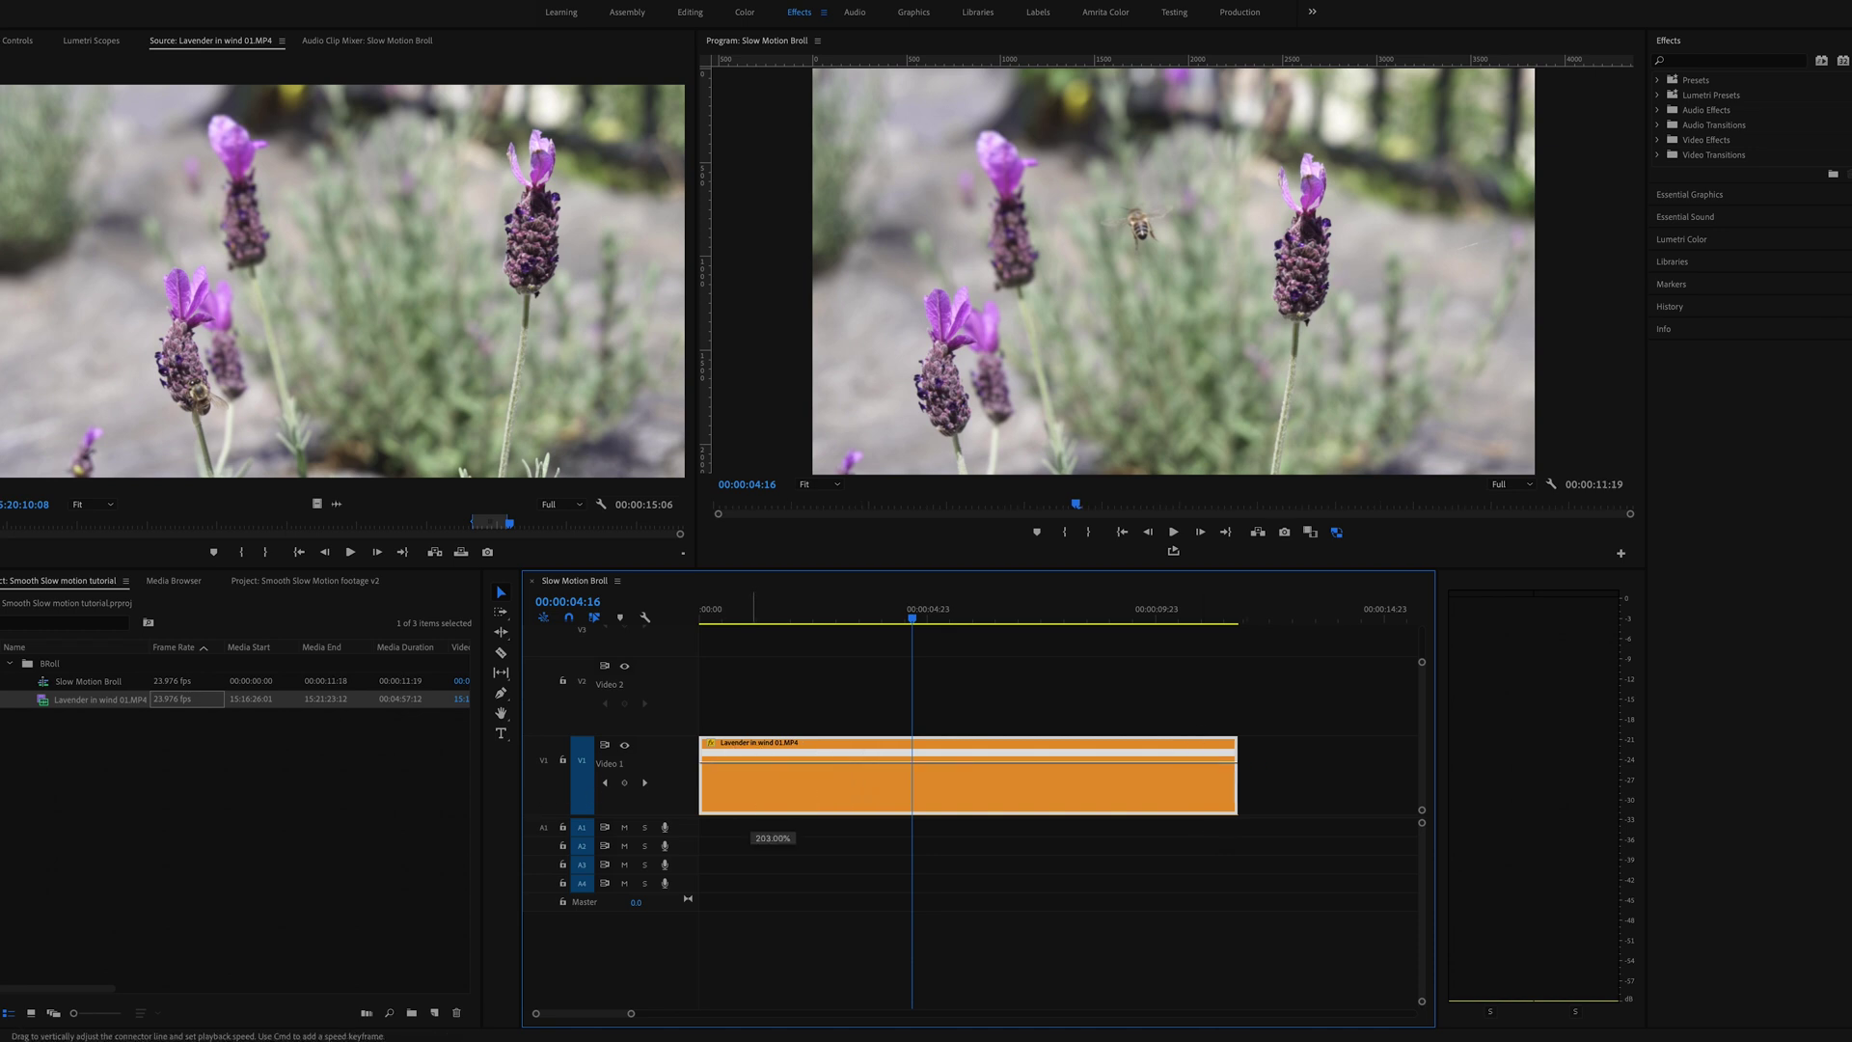
{"action": "left_click_drag", "start_coordinate": [755, 777], "coordinate": [756, 772]}
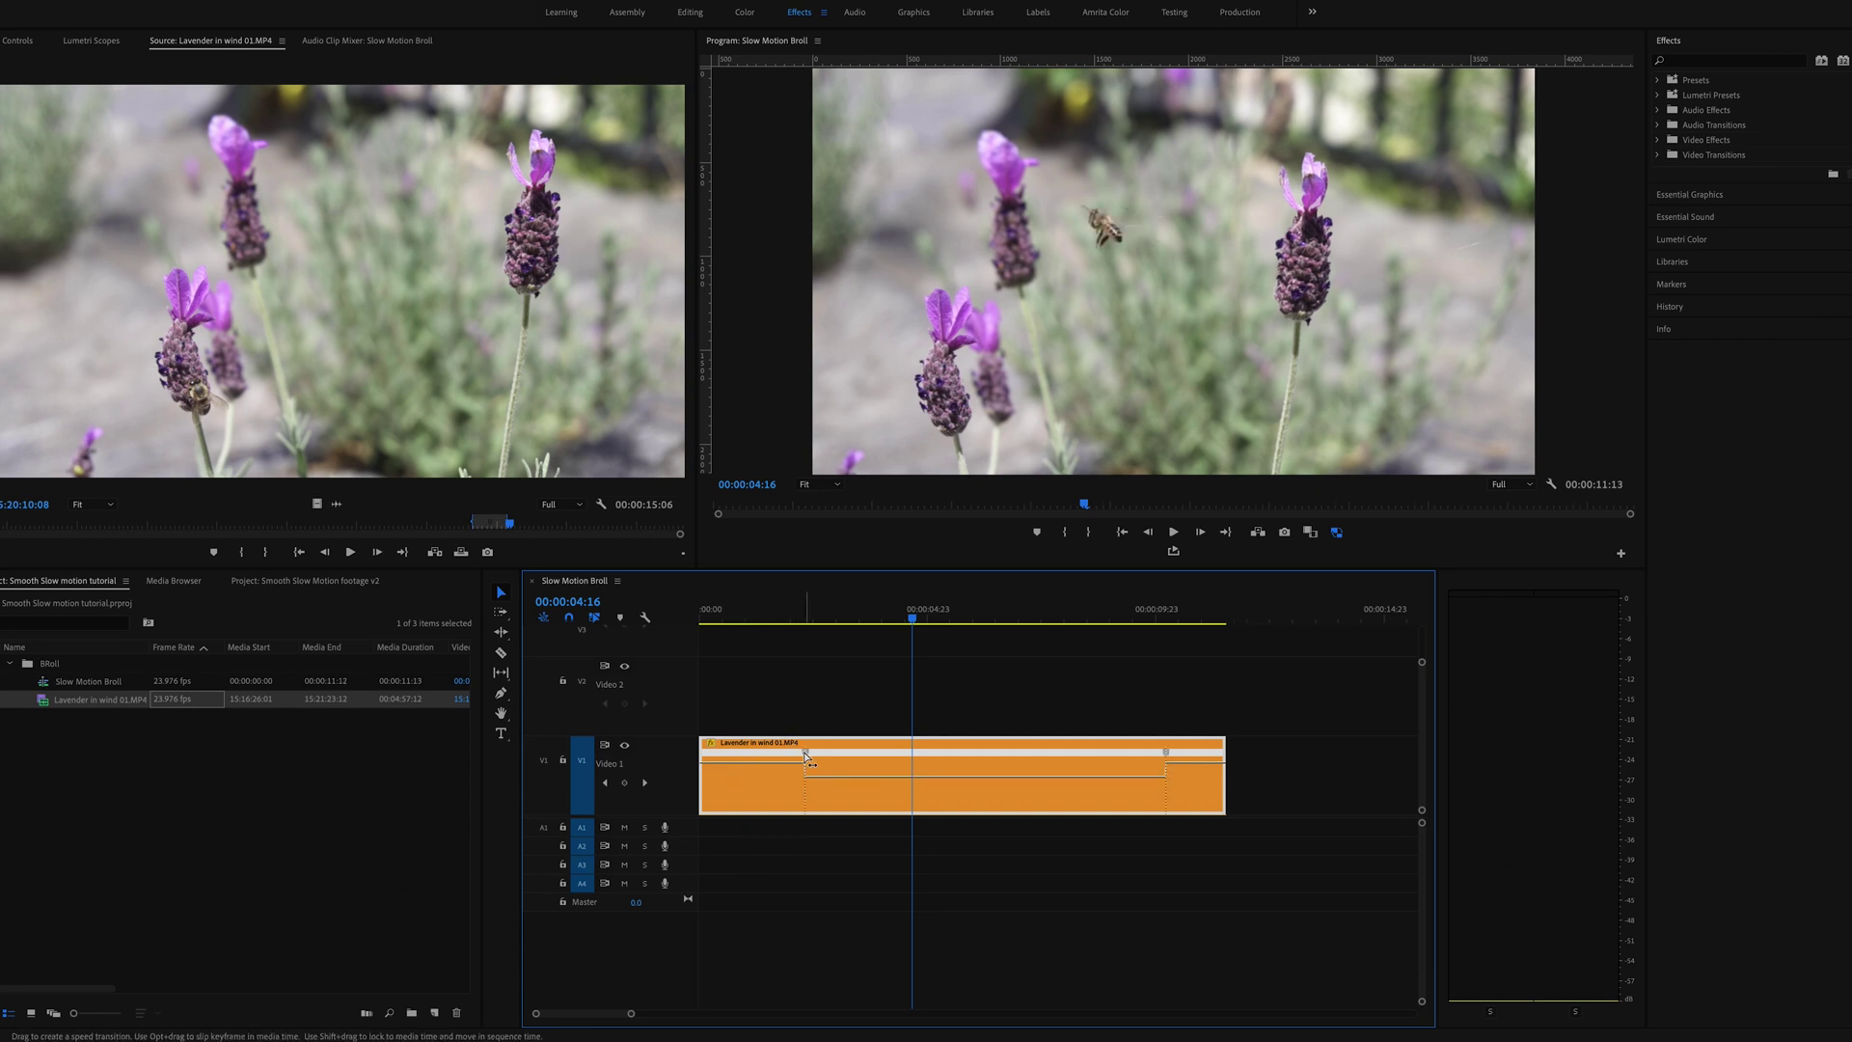
- Split both speed keyframes so the clip ramps gradually into and out of slow motion, and play back the transition
{"action": "left_click_drag", "start_coordinate": [808, 761], "coordinate": [810, 761]}
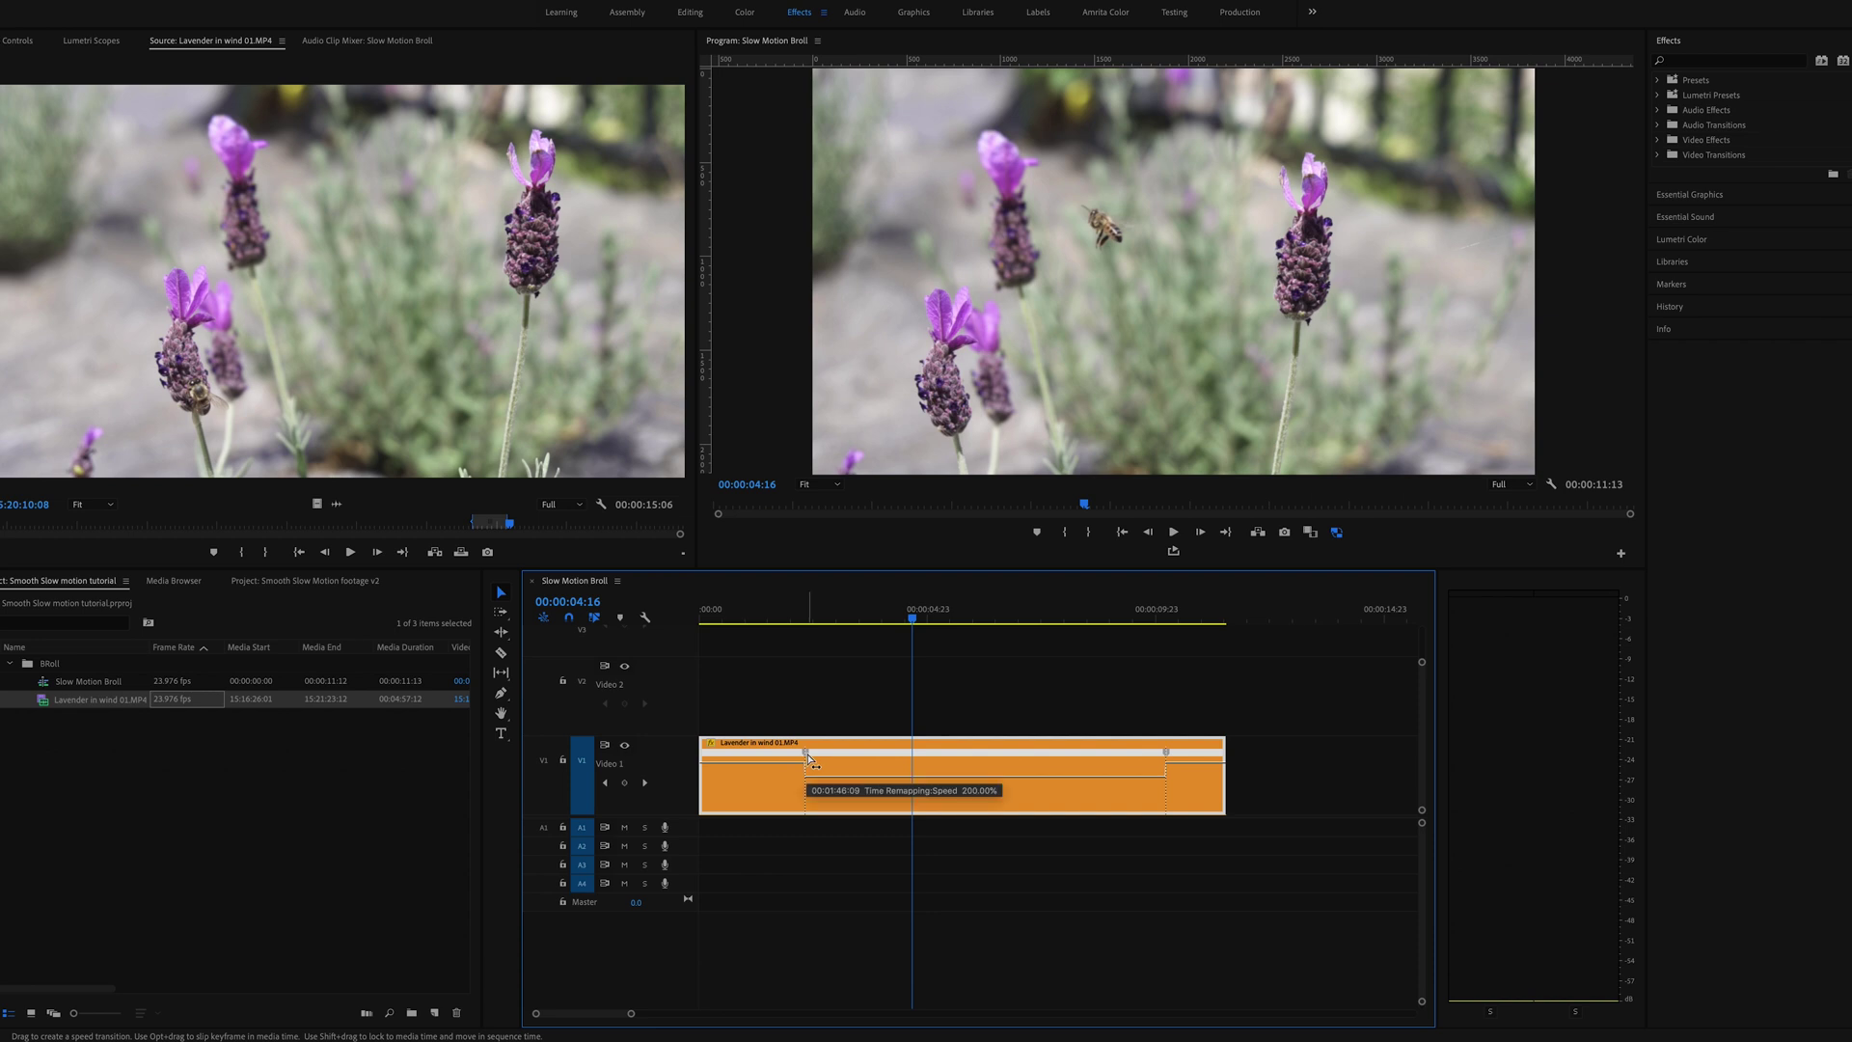
{"action": "left_click_drag", "start_coordinate": [809, 761], "coordinate": [809, 762]}
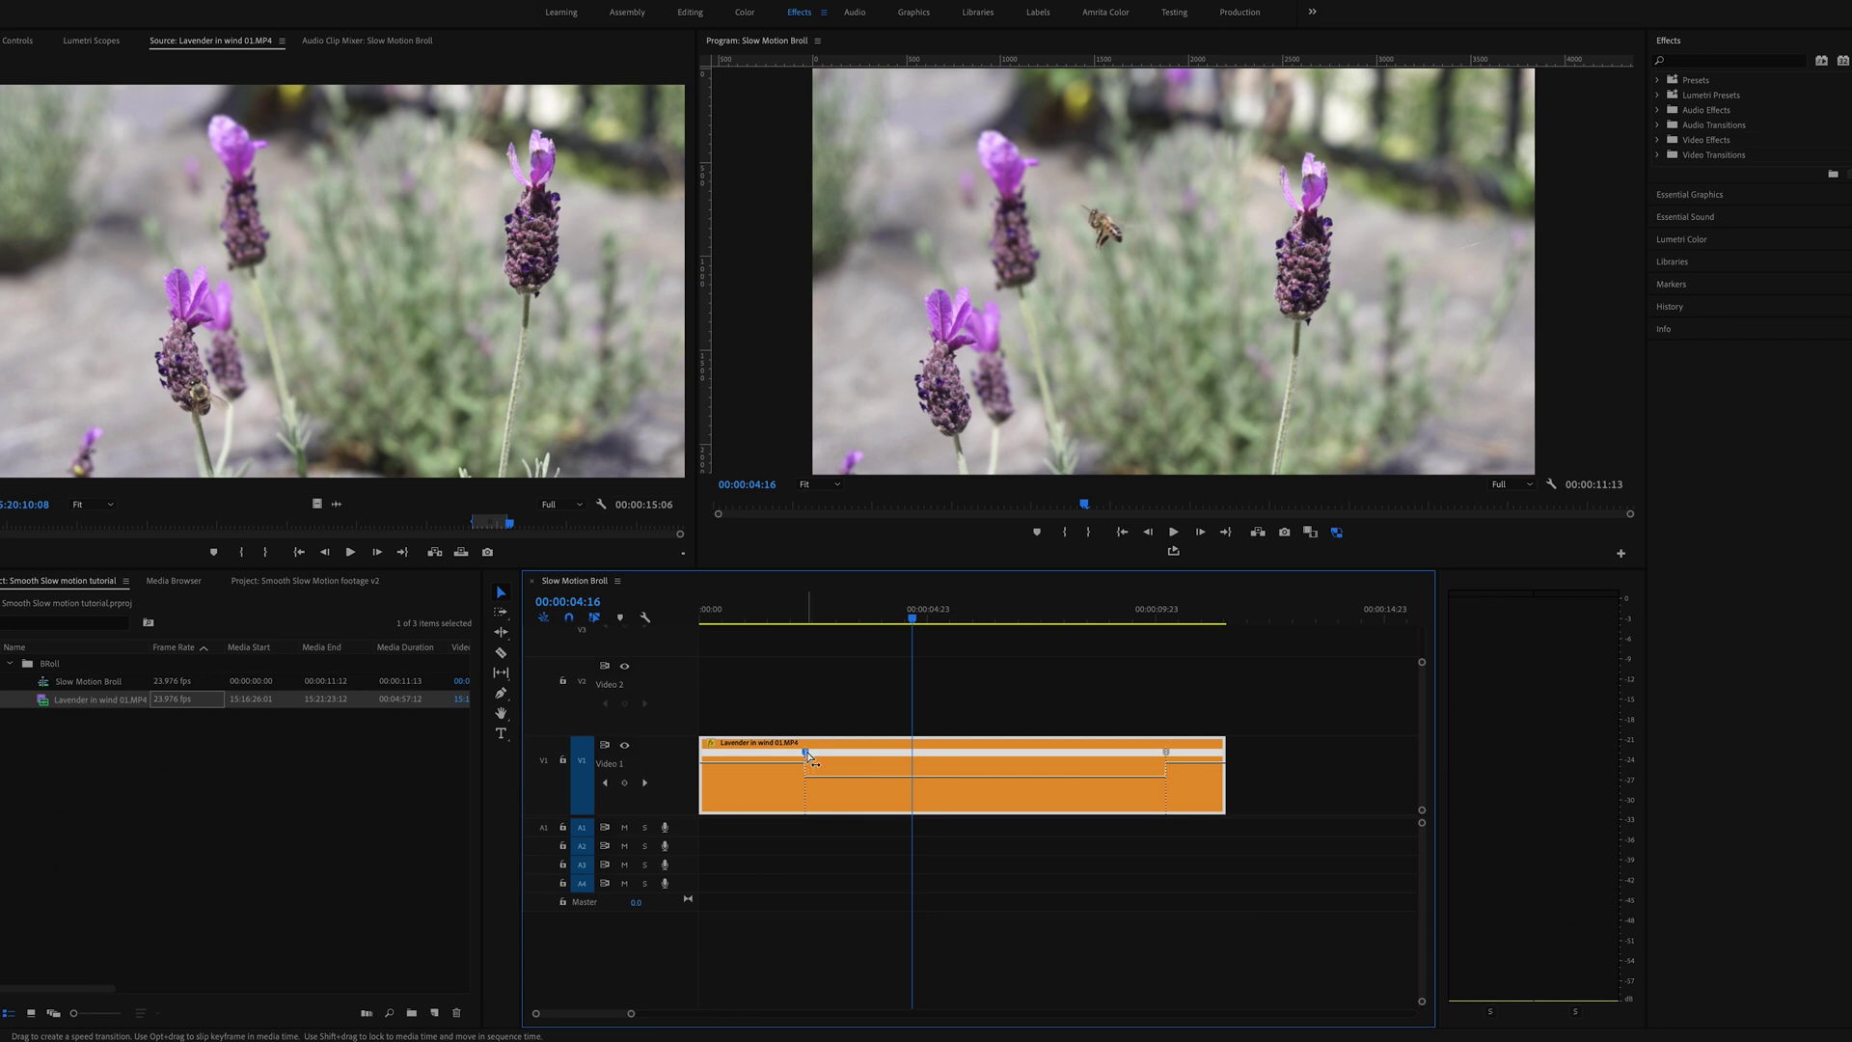
{"action": "left_click_drag", "start_coordinate": [811, 761], "coordinate": [769, 759]}
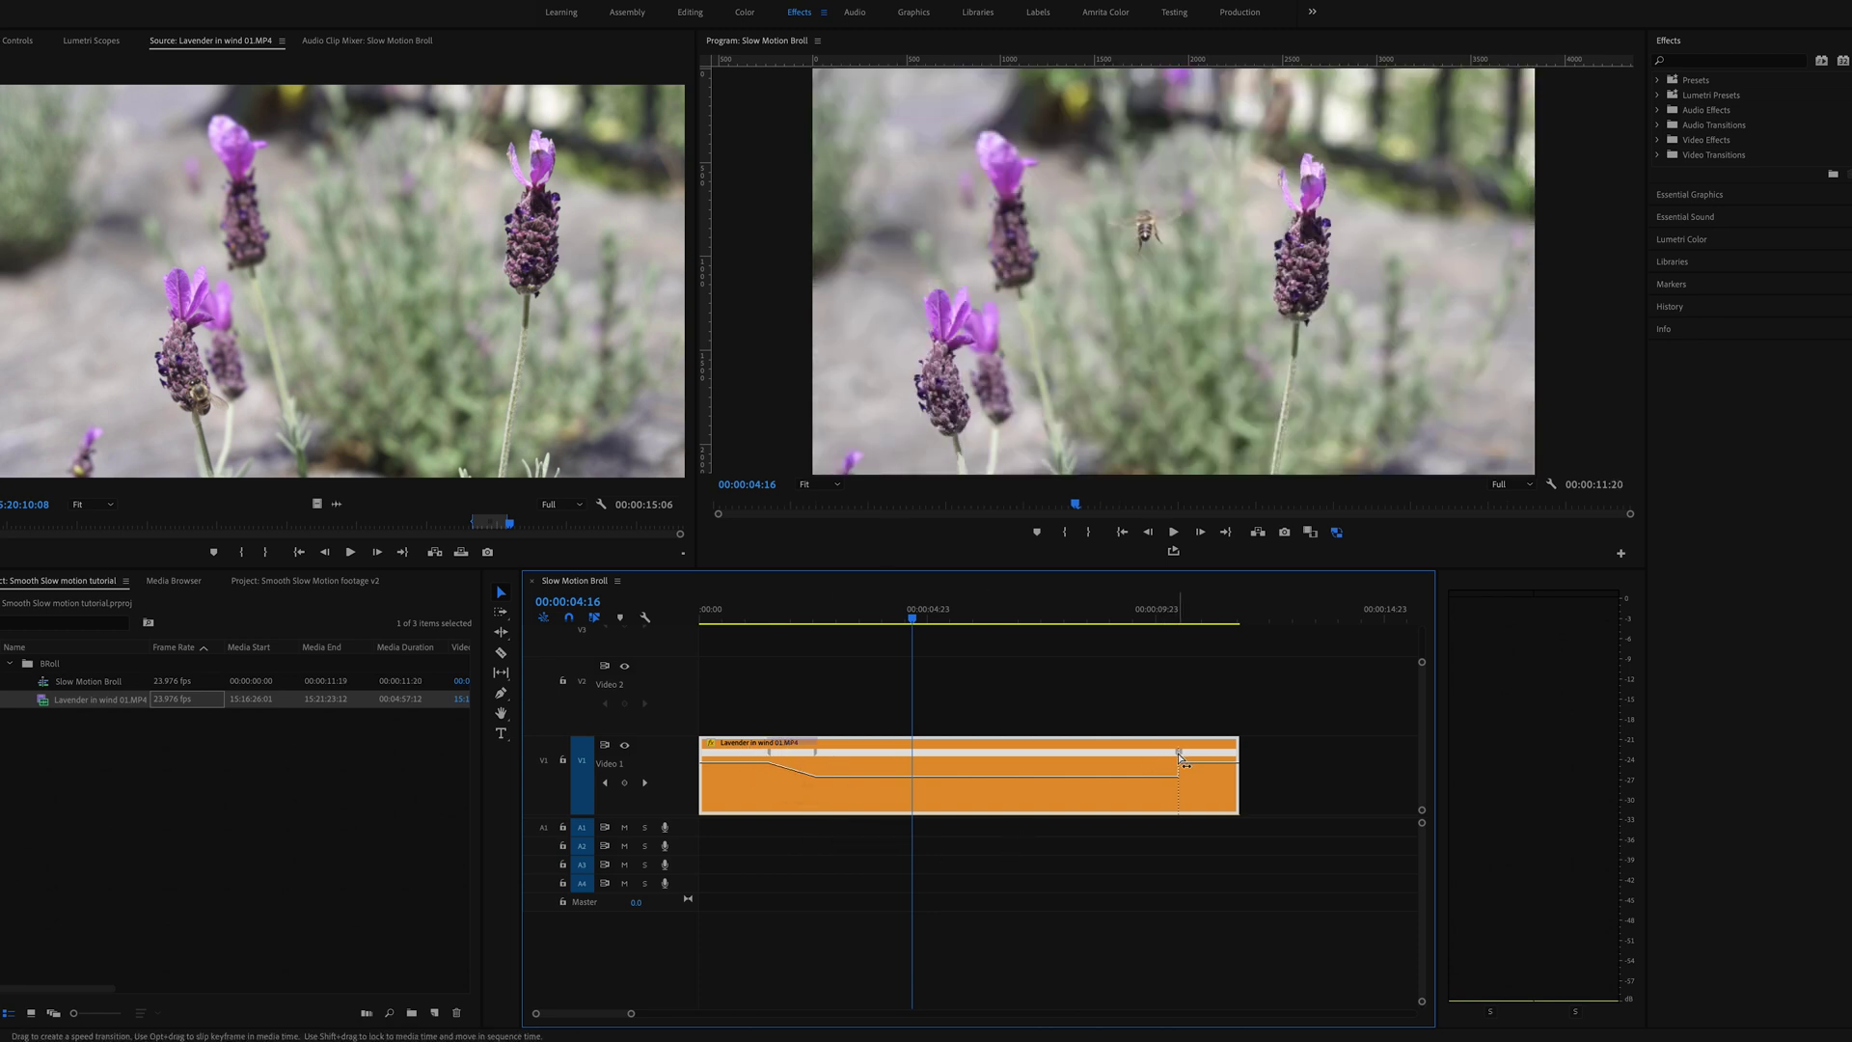
{"action": "left_click_drag", "start_coordinate": [1181, 758], "coordinate": [1078, 763]}
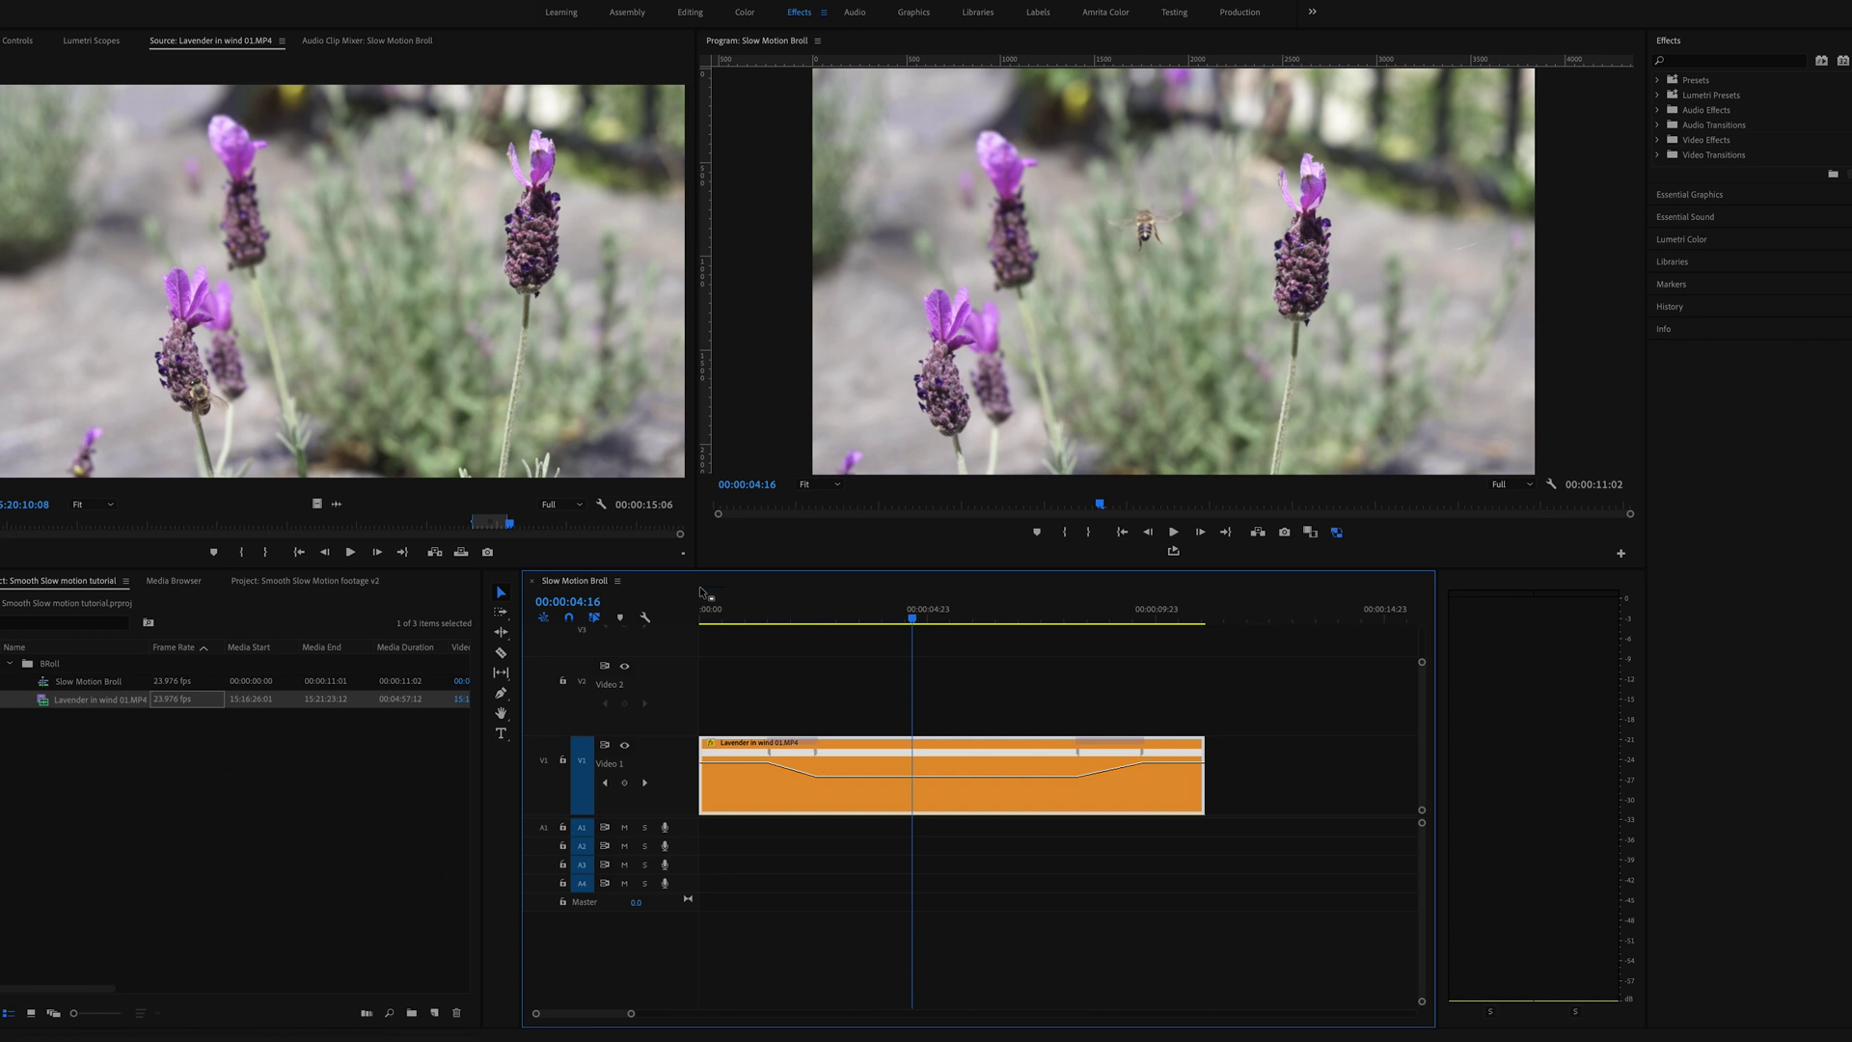
{"action": "left_click", "coordinate": [765, 614]}
{"action": "key", "text": "space"}
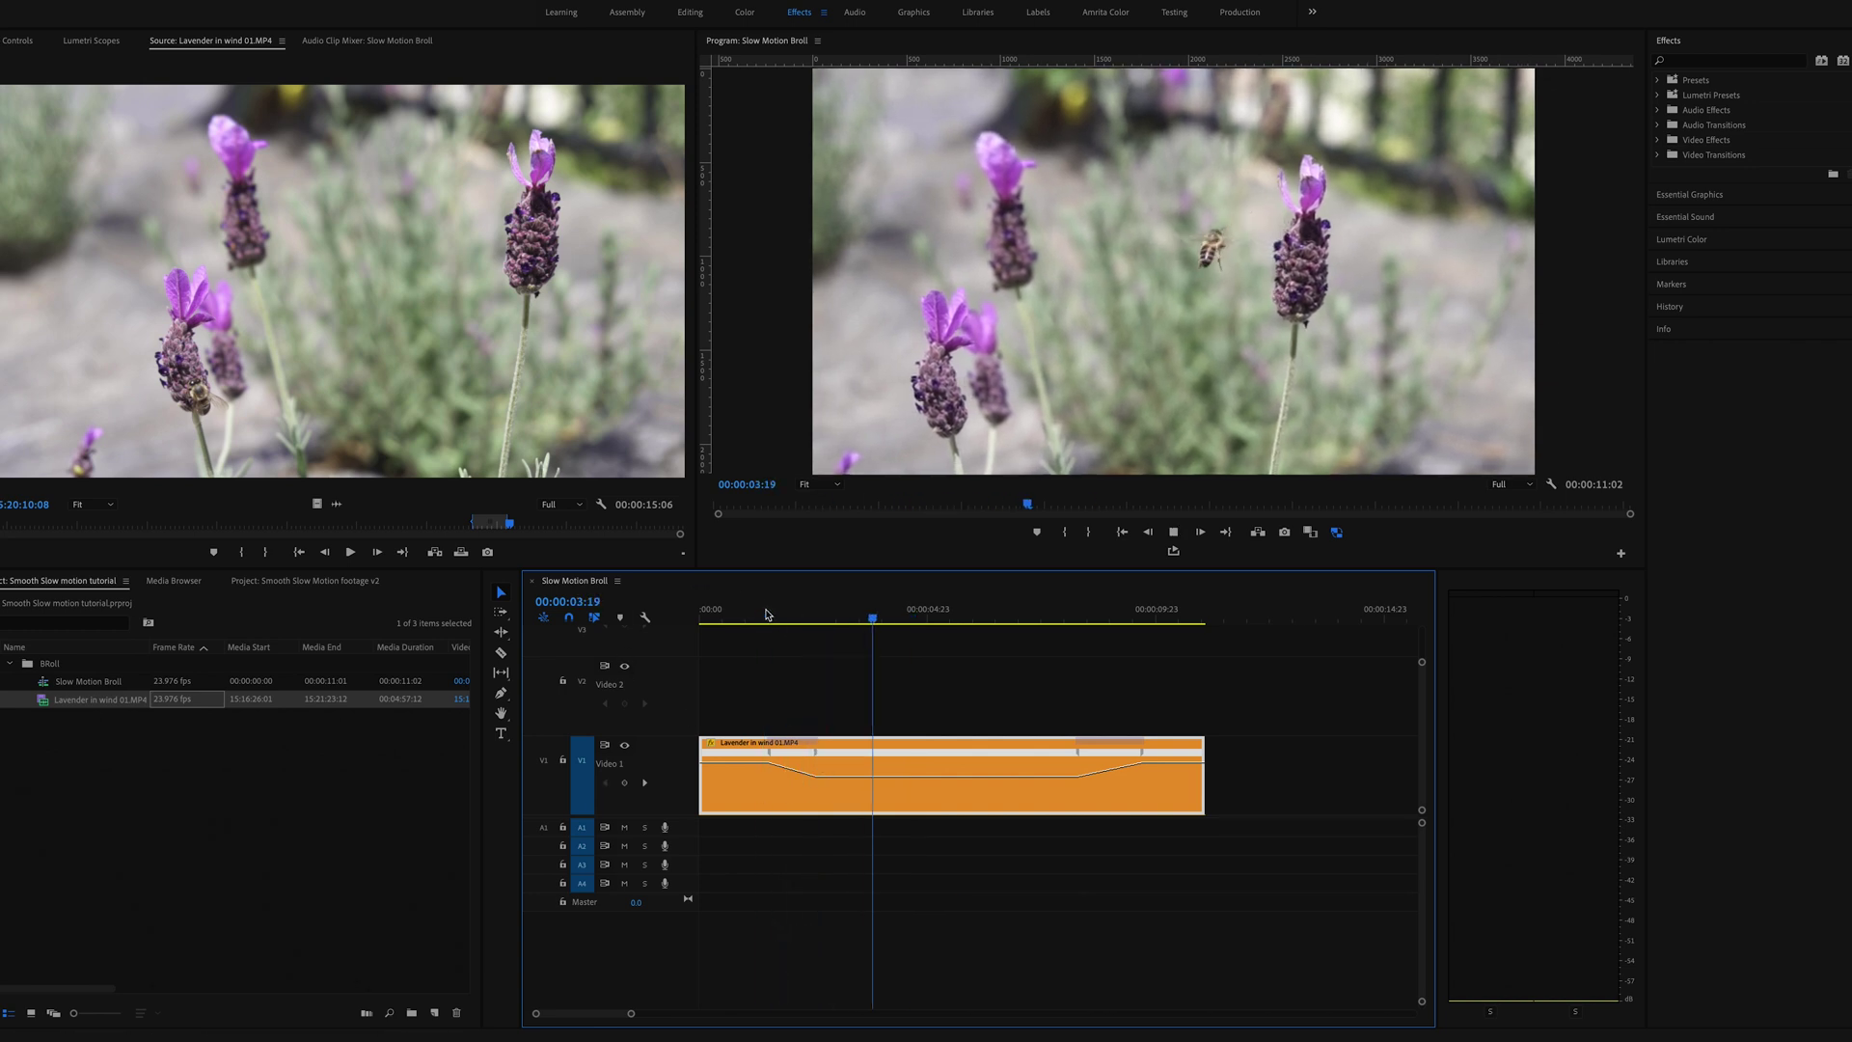
{"action": "key", "text": "space"}
- Lengthen the first speed ramp by moving its end keyframe later, and play it back
{"action": "left_click_drag", "start_coordinate": [825, 765], "coordinate": [880, 758]}
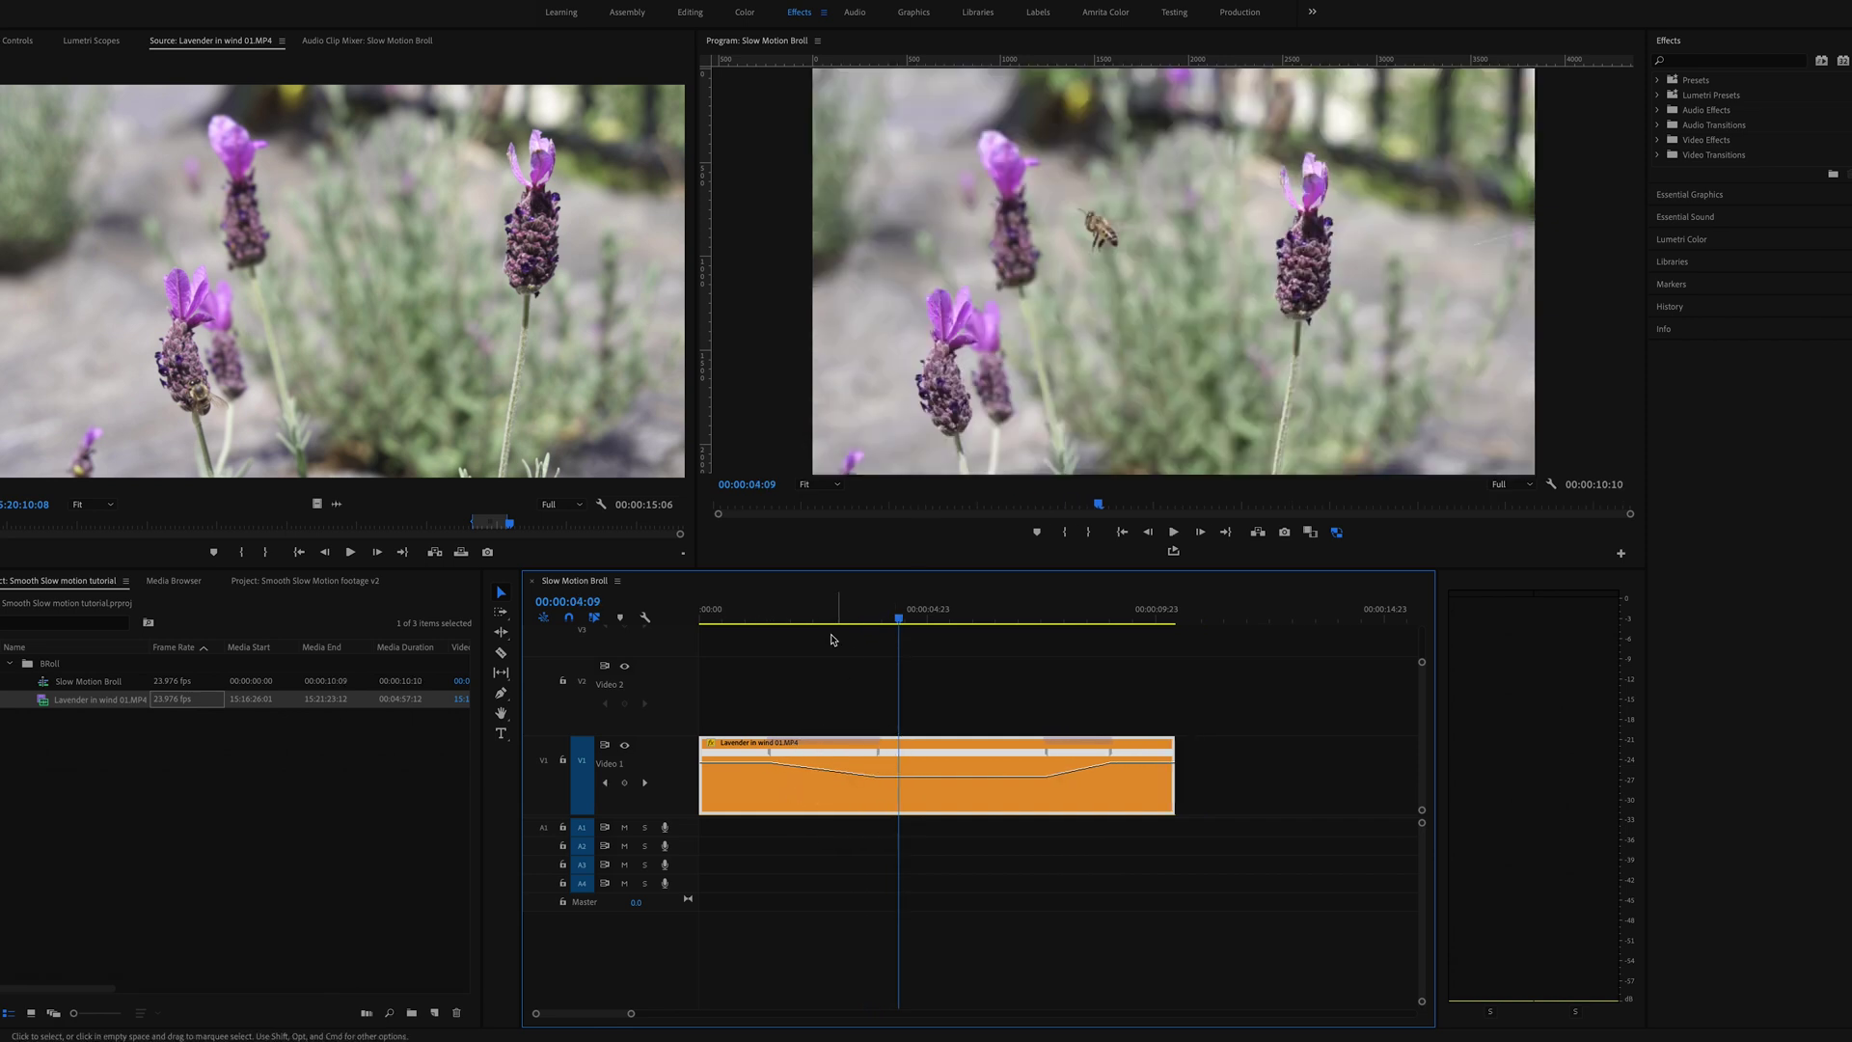
{"action": "left_click", "coordinate": [803, 623]}
{"action": "key", "text": "space"}
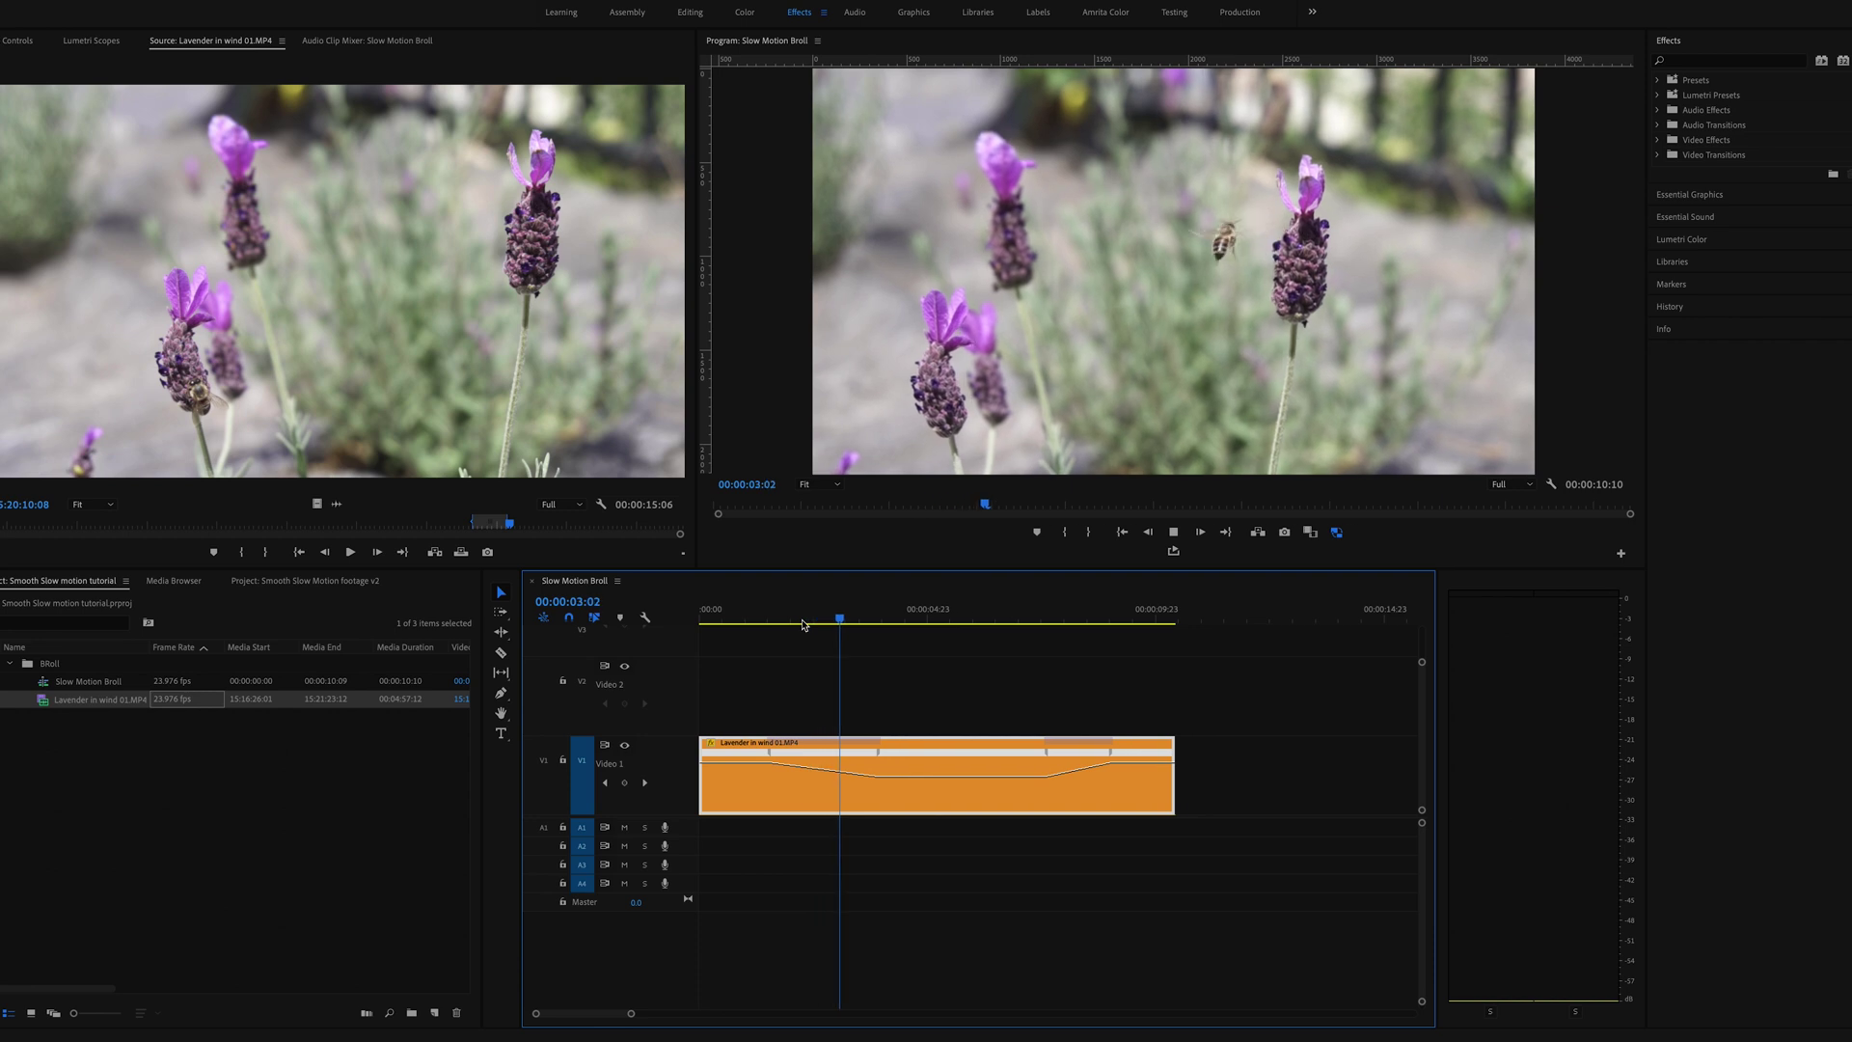
{"action": "key", "text": "space"}
- Curve the first speed ramp into a smooth S-shape with its Bezier handle
{"action": "left_click", "coordinate": [868, 772]}
{"action": "left_click", "coordinate": [823, 764]}
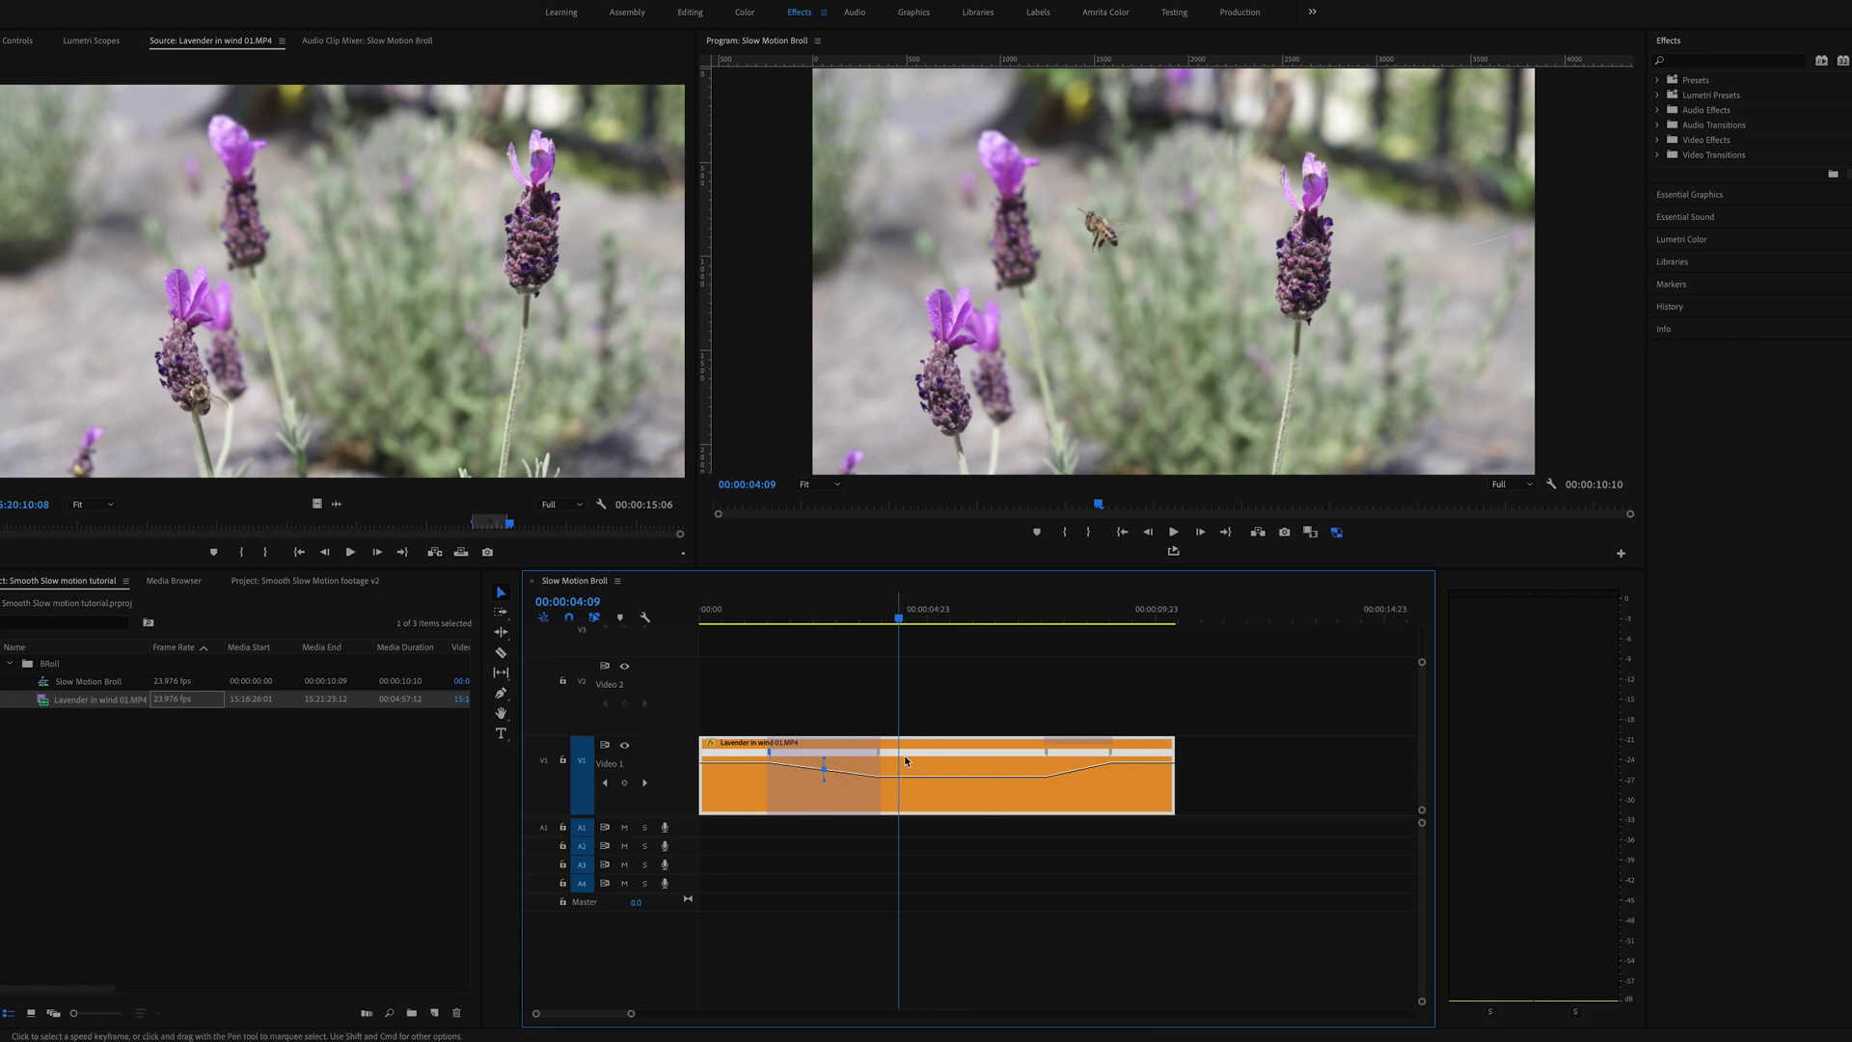
{"action": "left_click", "coordinate": [827, 779]}
{"action": "mouse_move", "coordinate": [827, 780]}
{"action": "left_mouse_down"}
{"action": "mouse_move", "coordinate": [840, 750]}
{"action": "mouse_move", "coordinate": [789, 774]}
{"action": "mouse_move", "coordinate": [809, 824]}
{"action": "mouse_move", "coordinate": [815, 758]}
{"action": "left_mouse_up"}
{"action": "mouse_move", "coordinate": [829, 757]}
{"action": "left_mouse_down"}
{"action": "mouse_move", "coordinate": [793, 835]}
{"action": "mouse_move", "coordinate": [856, 697]}
{"action": "mouse_move", "coordinate": [840, 764]}
{"action": "left_mouse_up"}
{"action": "left_click", "coordinate": [1110, 754]}
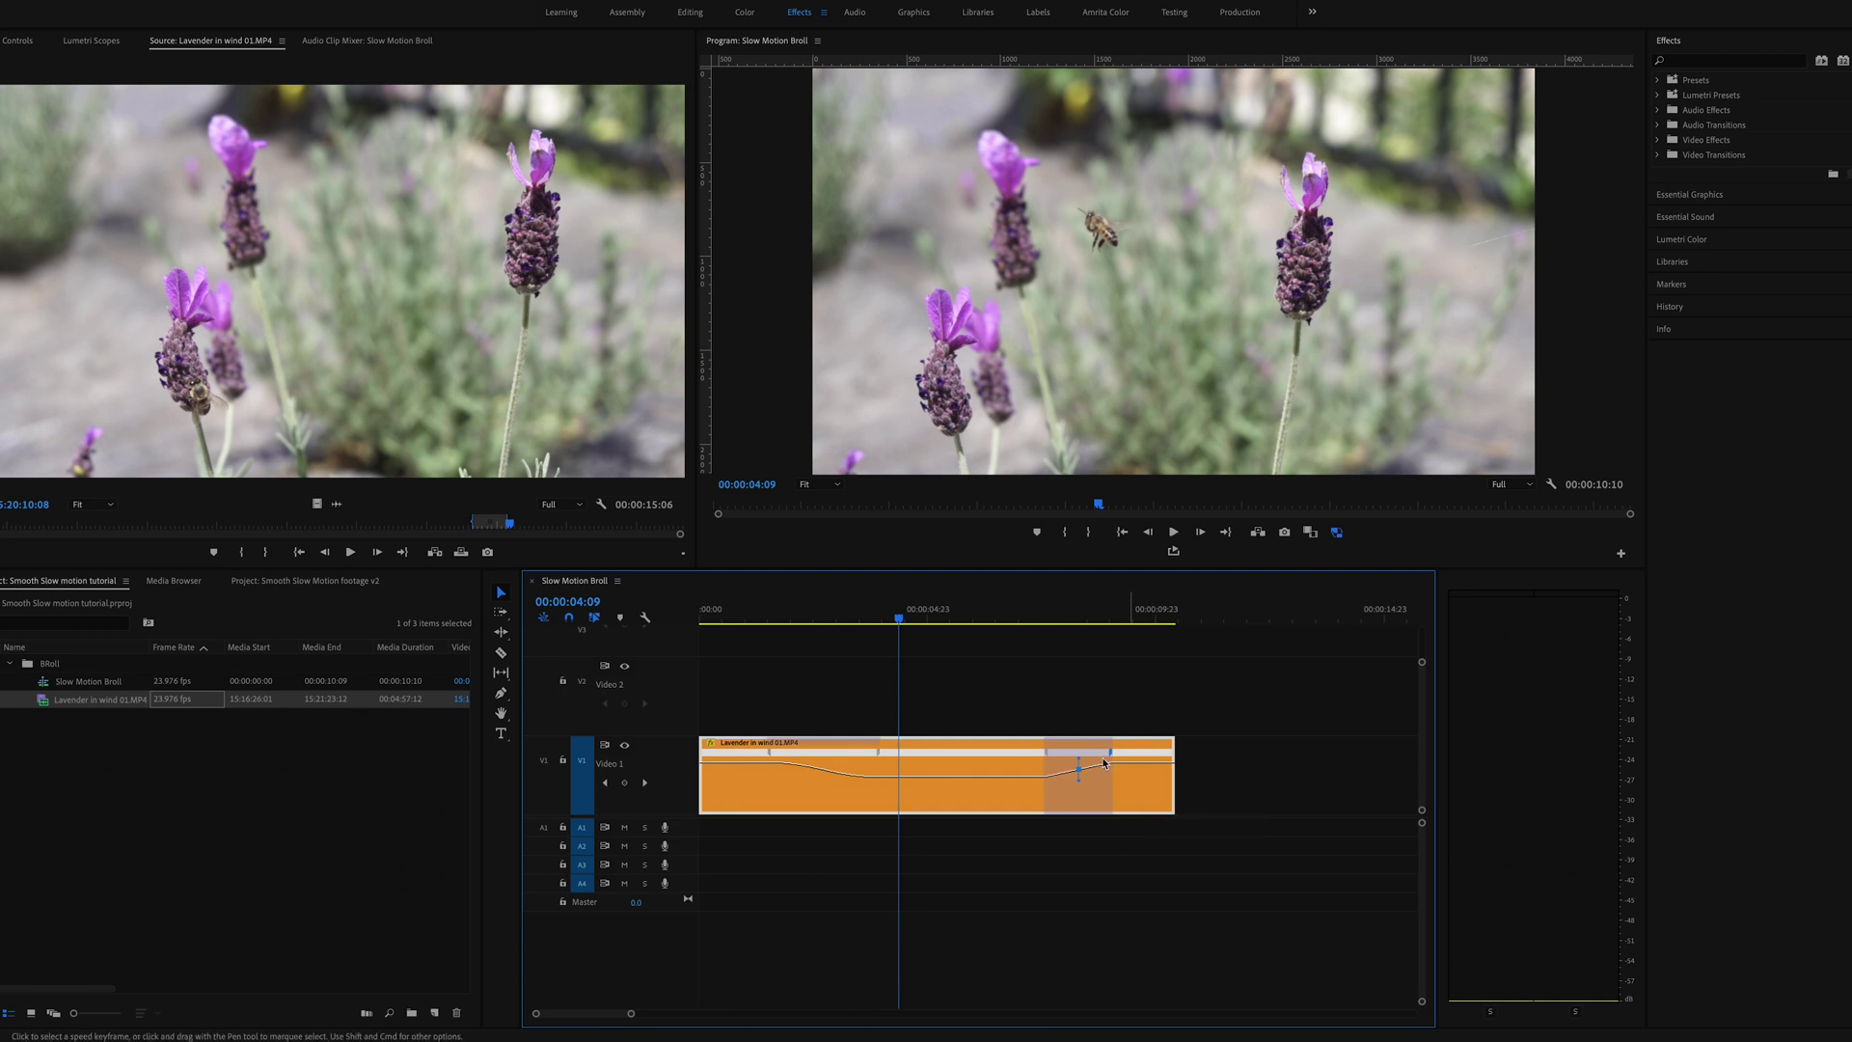
{"action": "left_click", "coordinate": [822, 774]}
{"action": "left_click", "coordinate": [878, 753]}
{"action": "left_click_drag", "start_coordinate": [817, 765], "coordinate": [781, 814]}
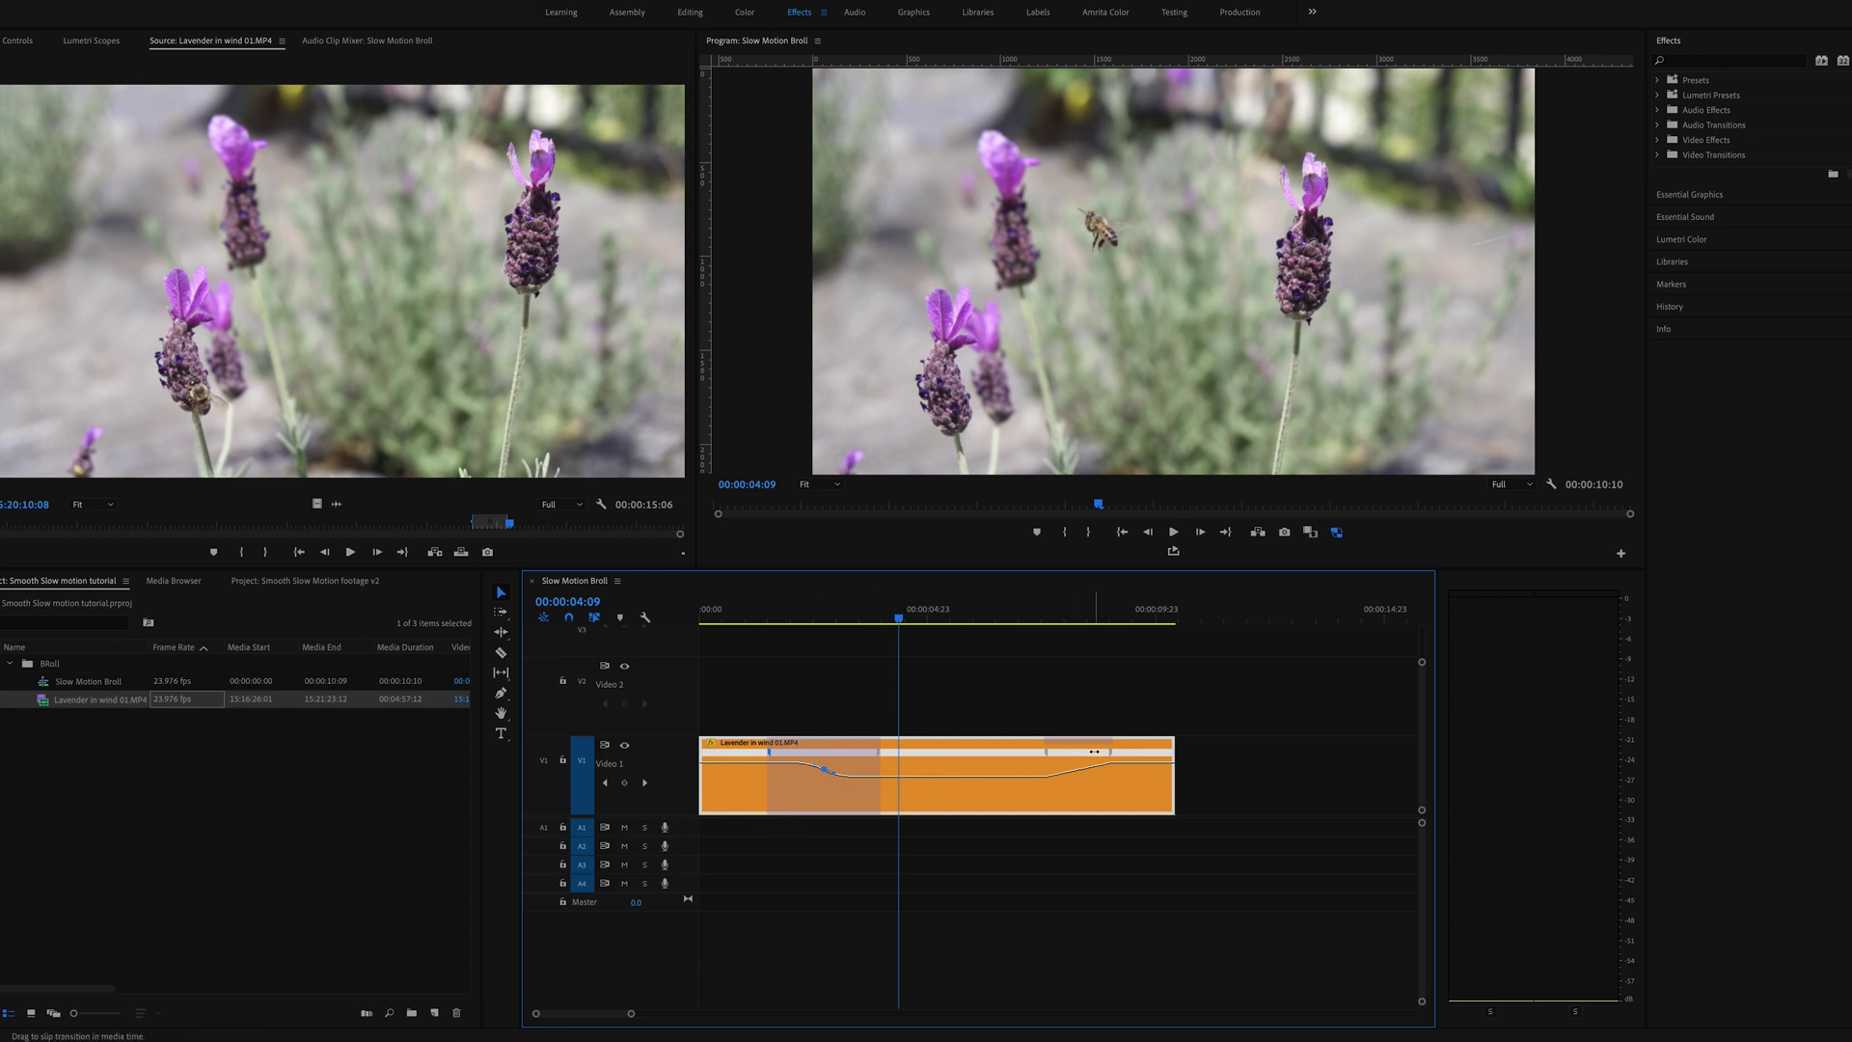
- Curve the second speed ramp into a smooth S-shape with its Bezier handle, and play back the result
{"action": "left_click", "coordinate": [1111, 762]}
{"action": "left_click_drag", "start_coordinate": [1079, 762], "coordinate": [1165, 814]}
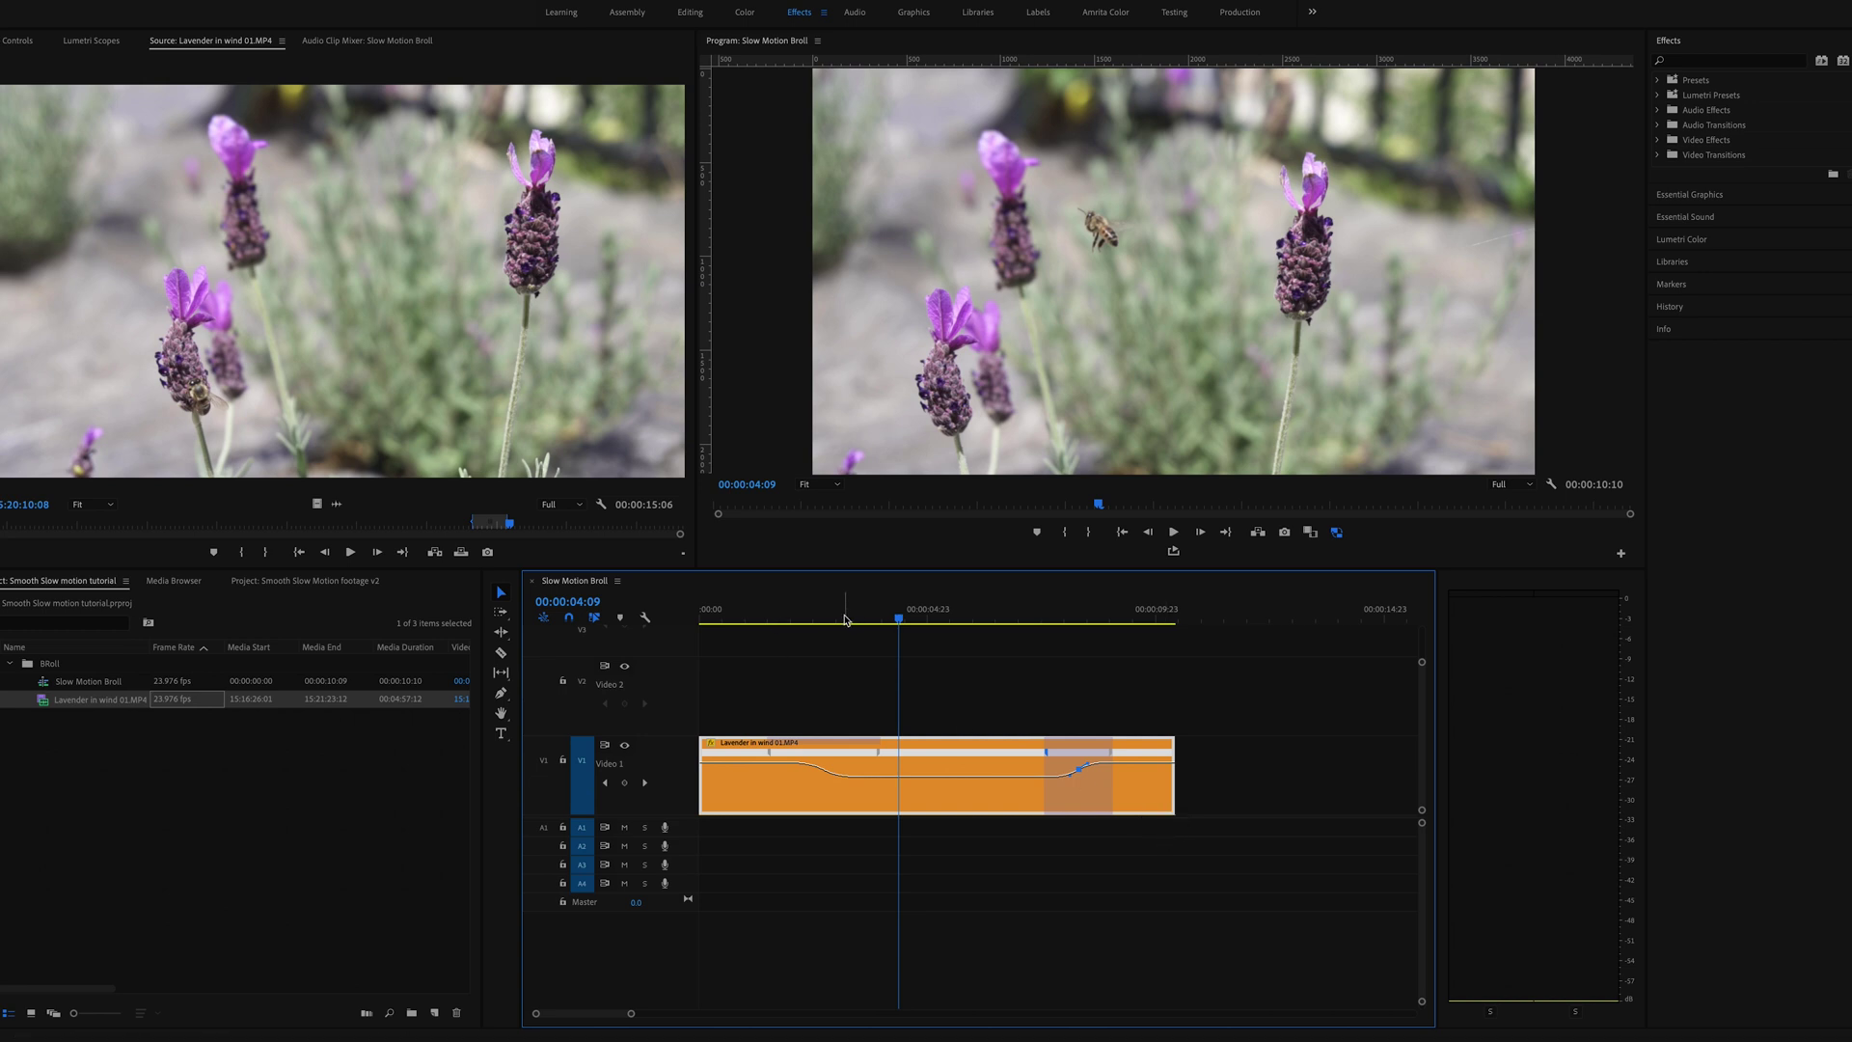
{"action": "left_click", "coordinate": [779, 620]}
{"action": "key", "text": "space"}
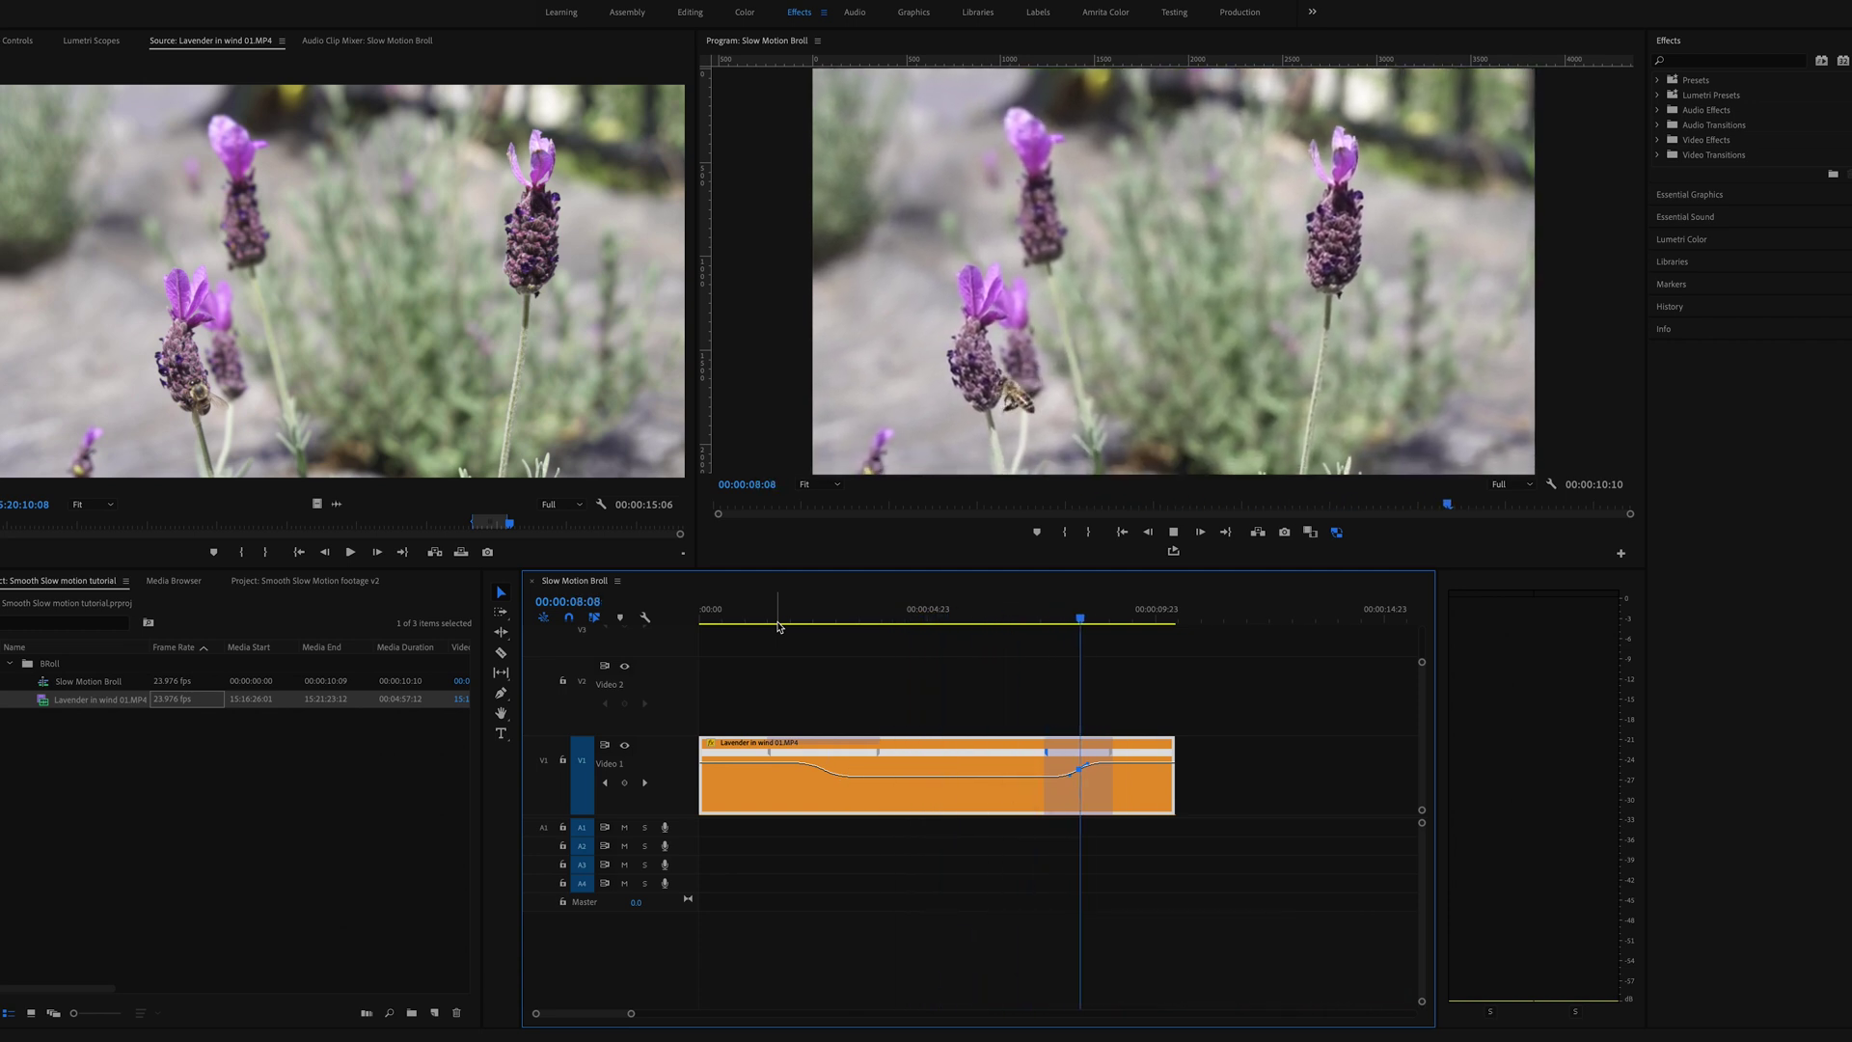
{"action": "key", "text": "space"}
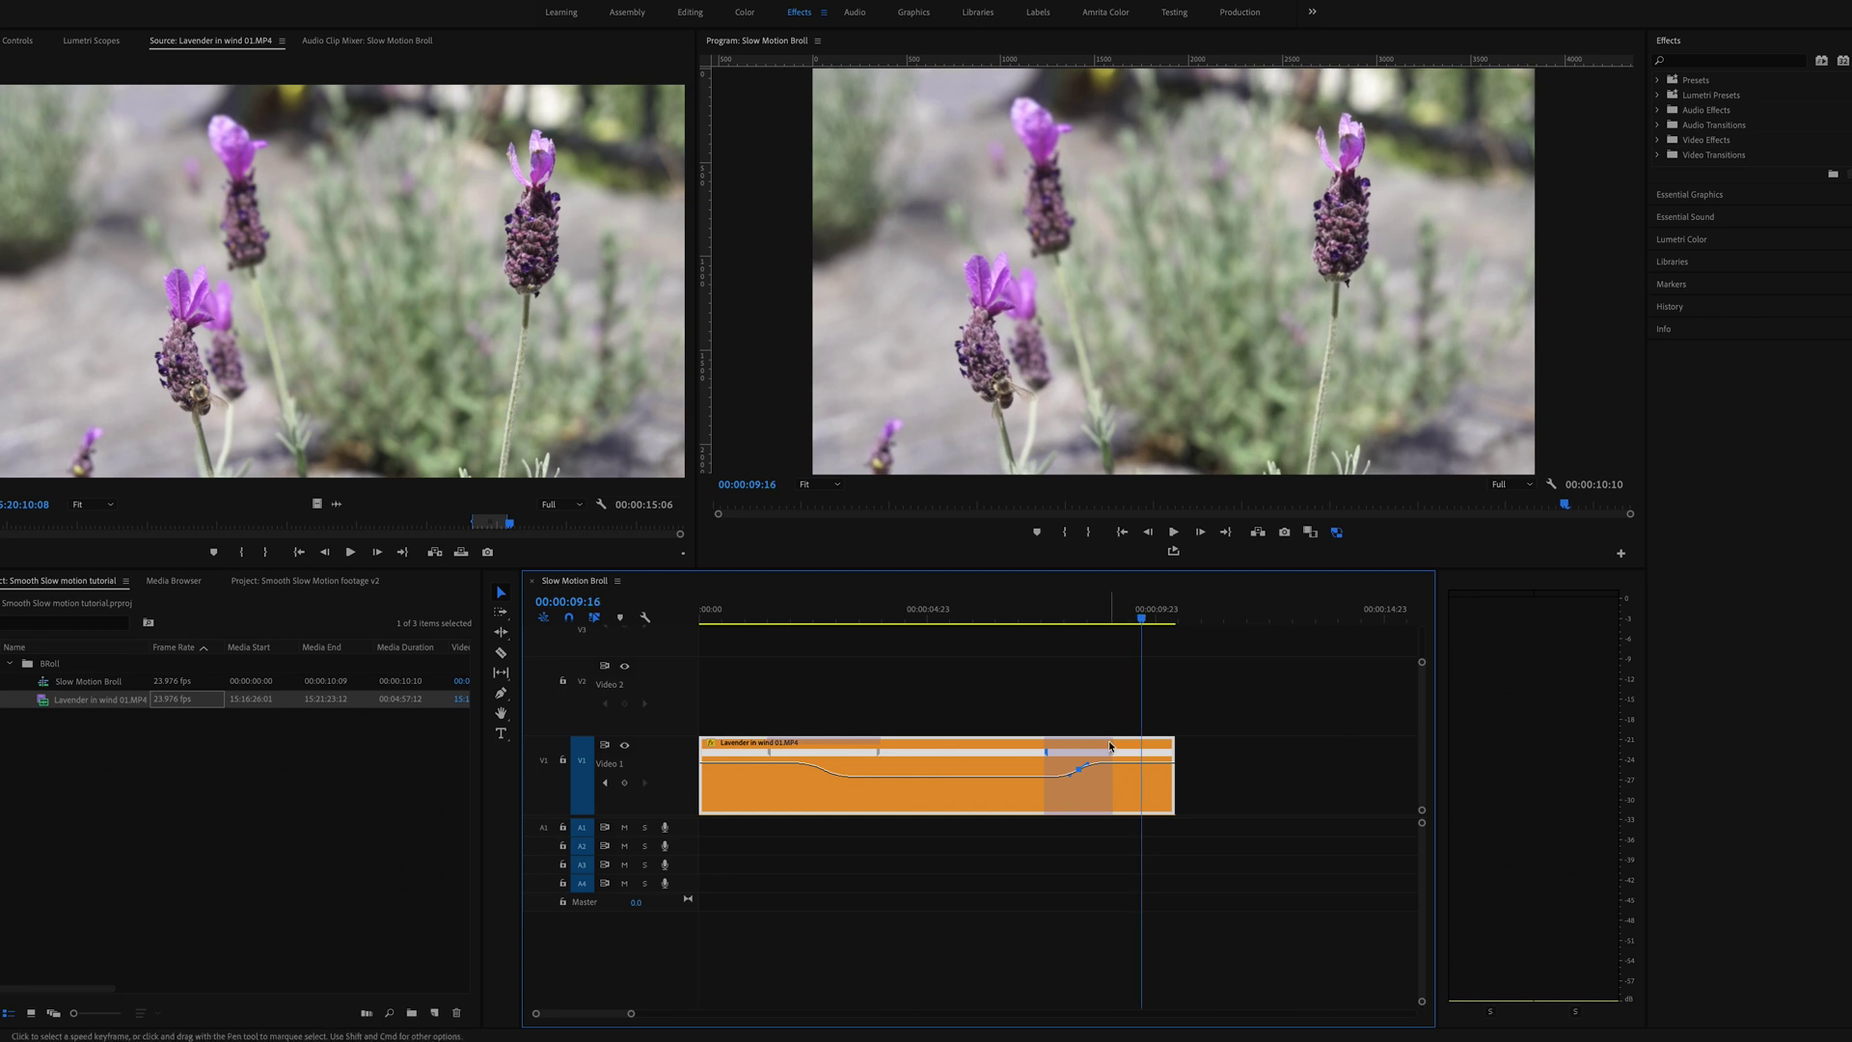
- Lengthen the second speed ramp by moving its start keyframe earlier, and start playback
{"action": "left_click_drag", "start_coordinate": [1114, 754], "coordinate": [1003, 755]}
{"action": "left_click", "coordinate": [934, 615]}
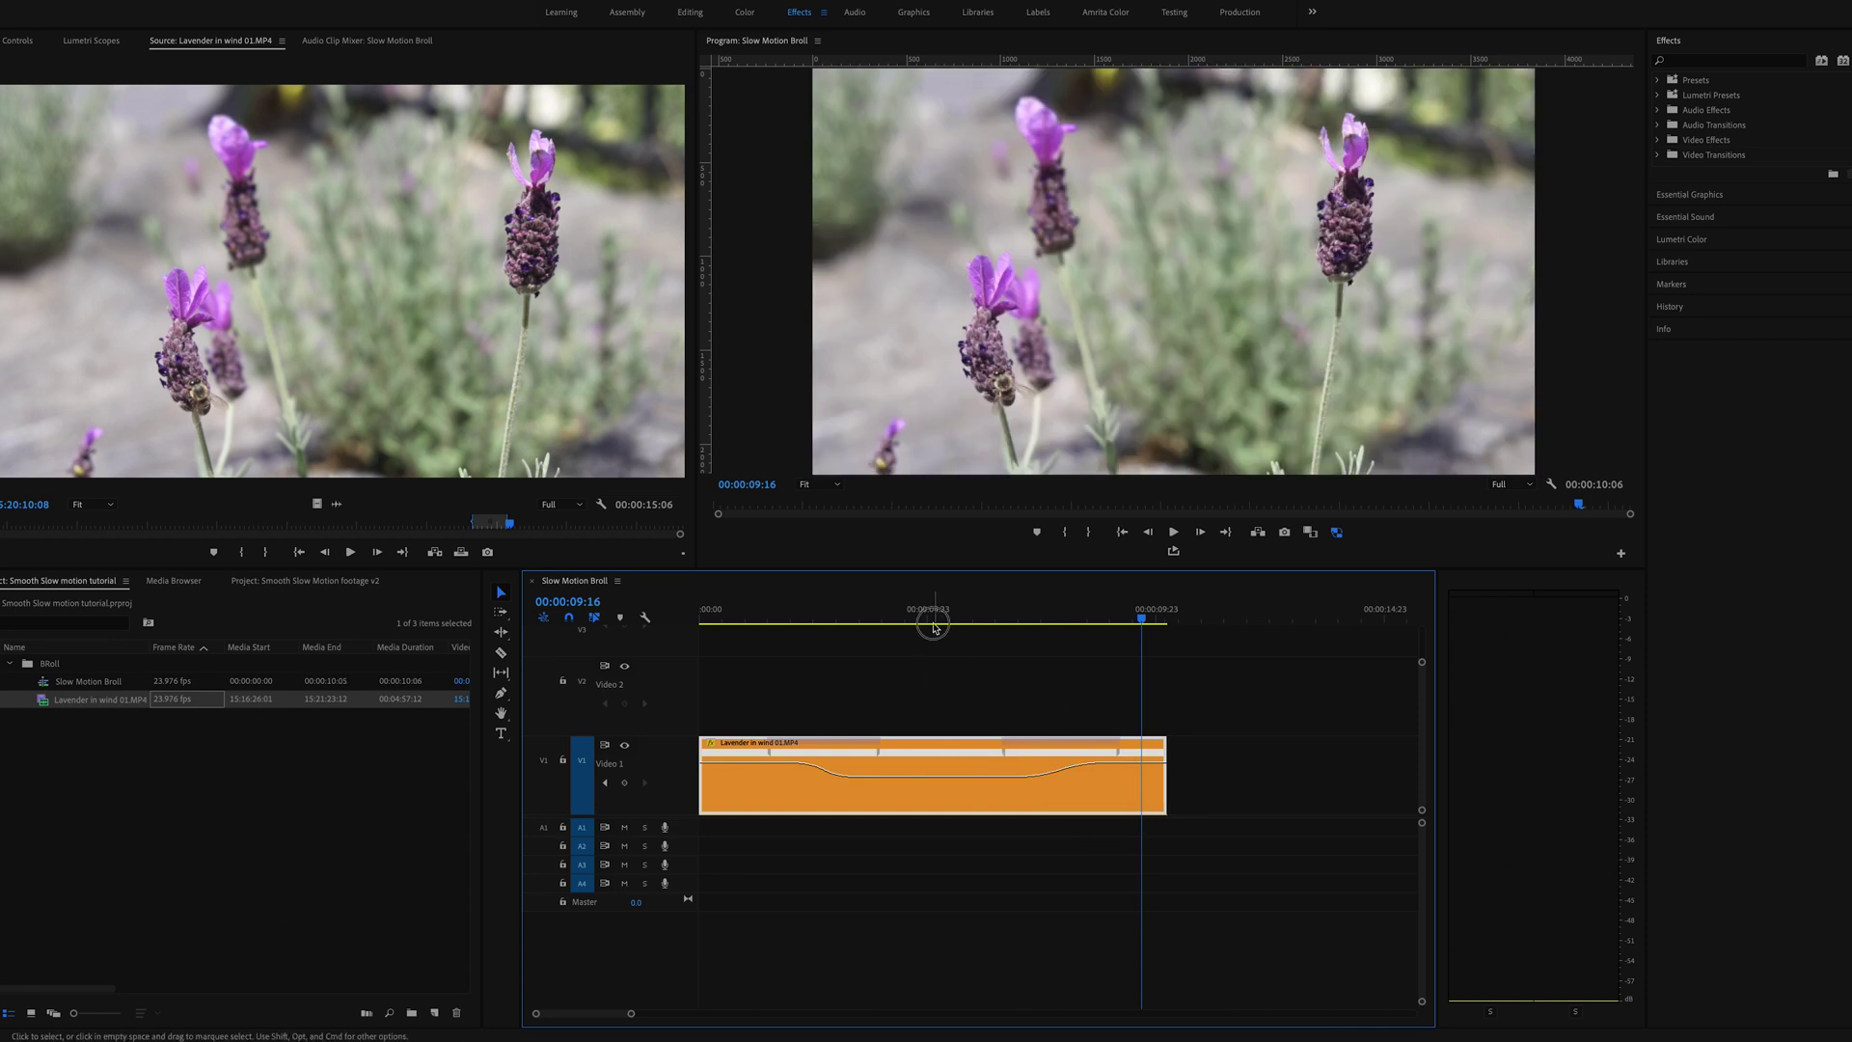
{"action": "key", "text": "space"}
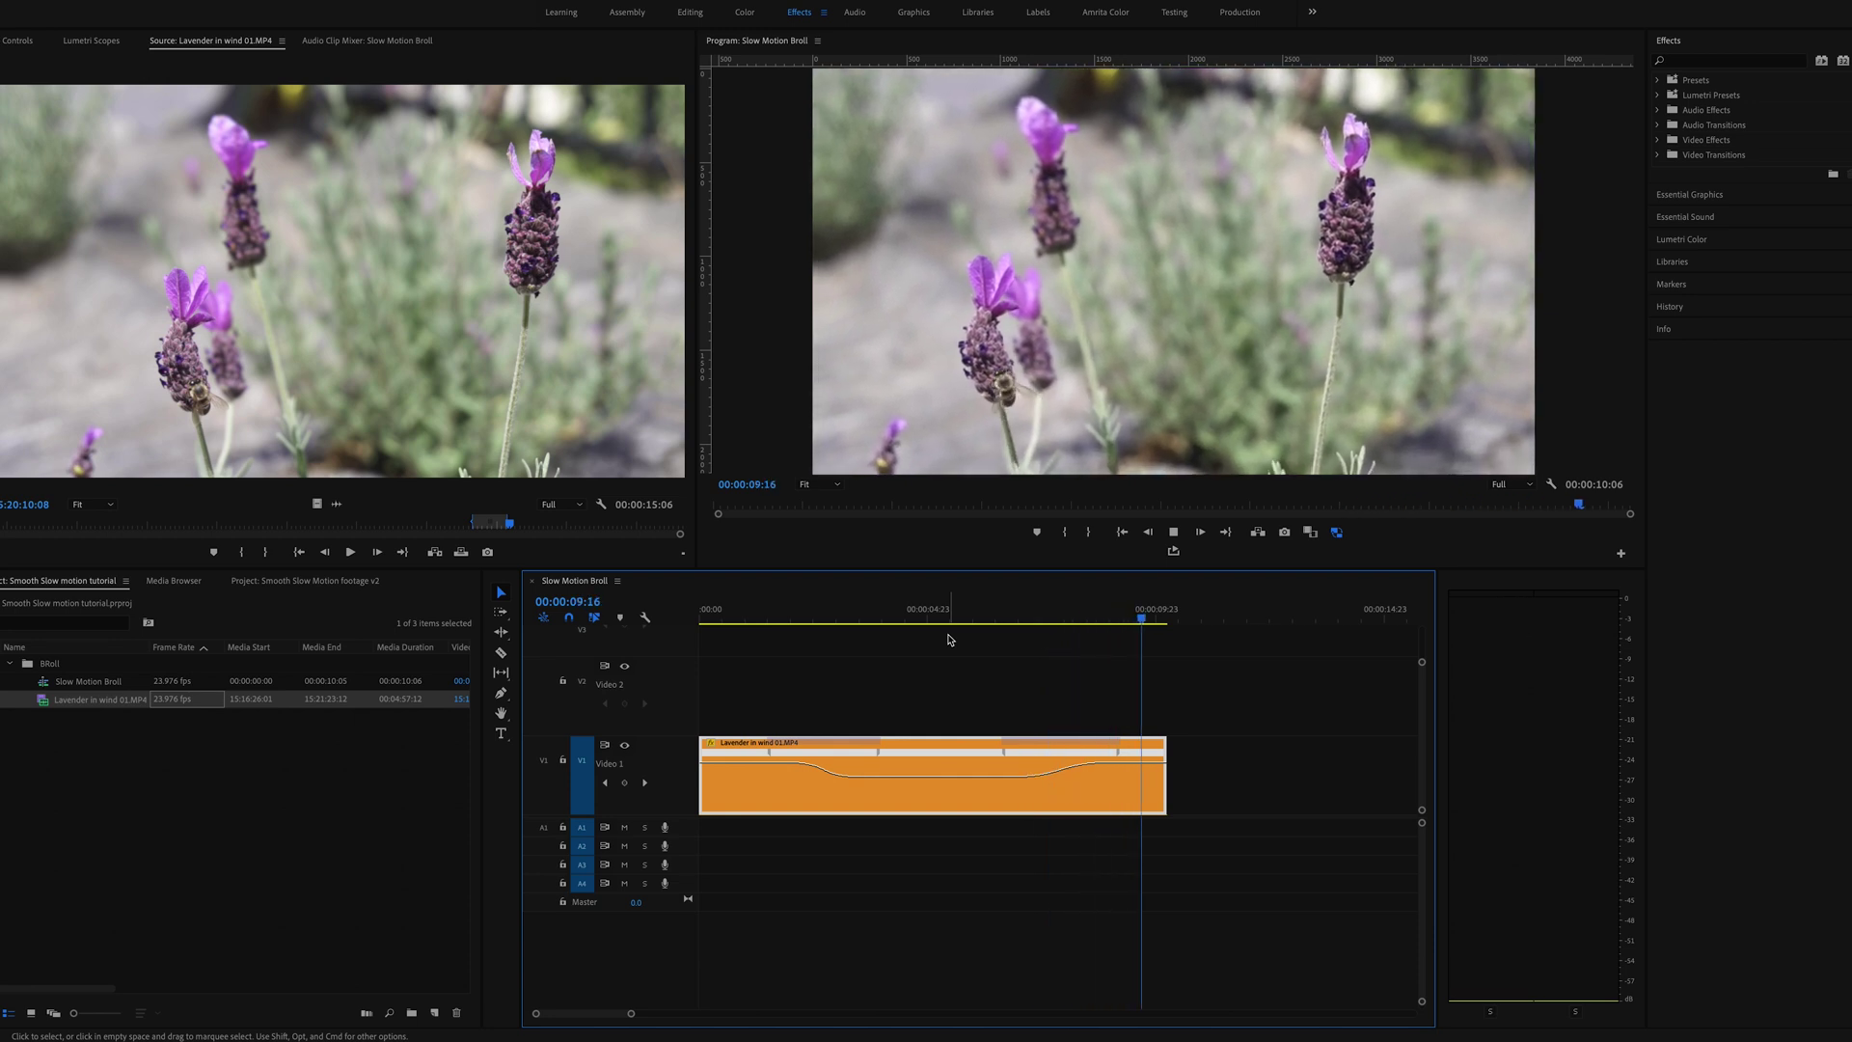
- Increase the clip's speed before the first ramp and to 250% after the second ramp, and play the sequence through
{"action": "left_click_drag", "start_coordinate": [732, 762], "coordinate": [723, 754]}
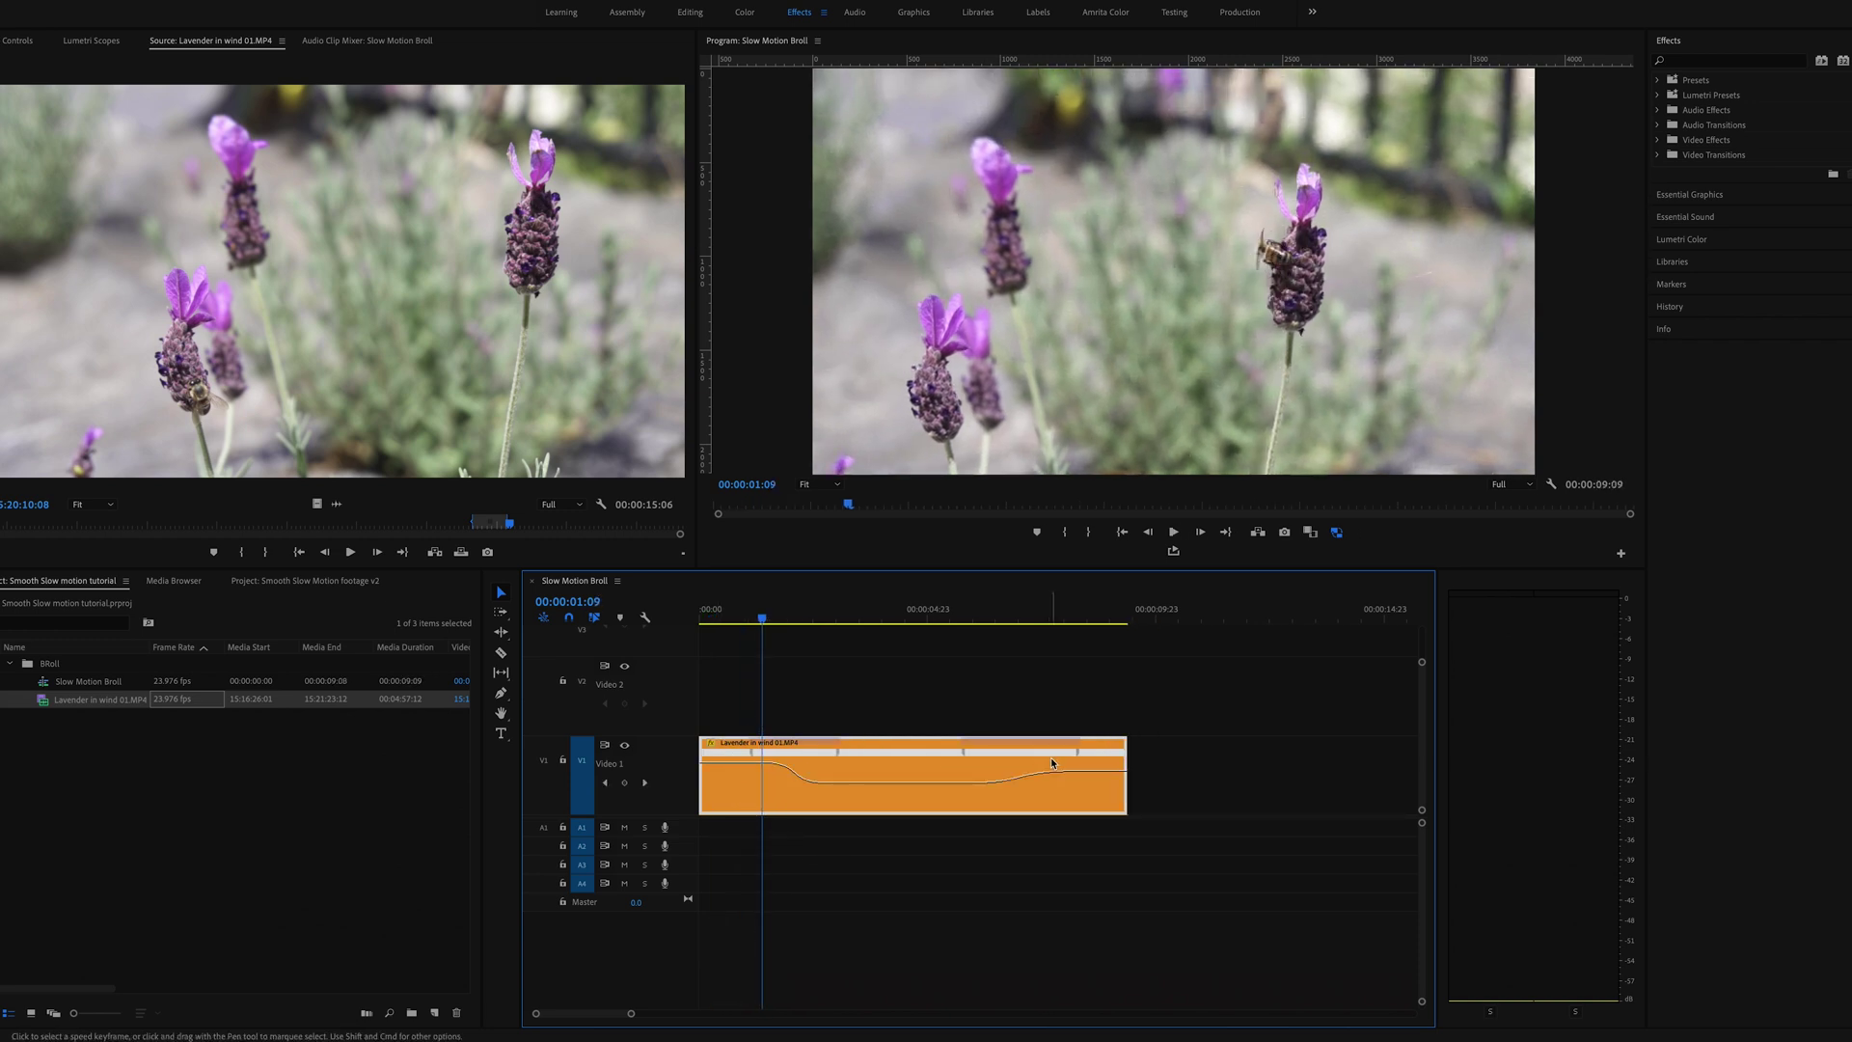
{"action": "left_click_drag", "start_coordinate": [1096, 771], "coordinate": [1101, 769]}
{"action": "key", "text": "space"}
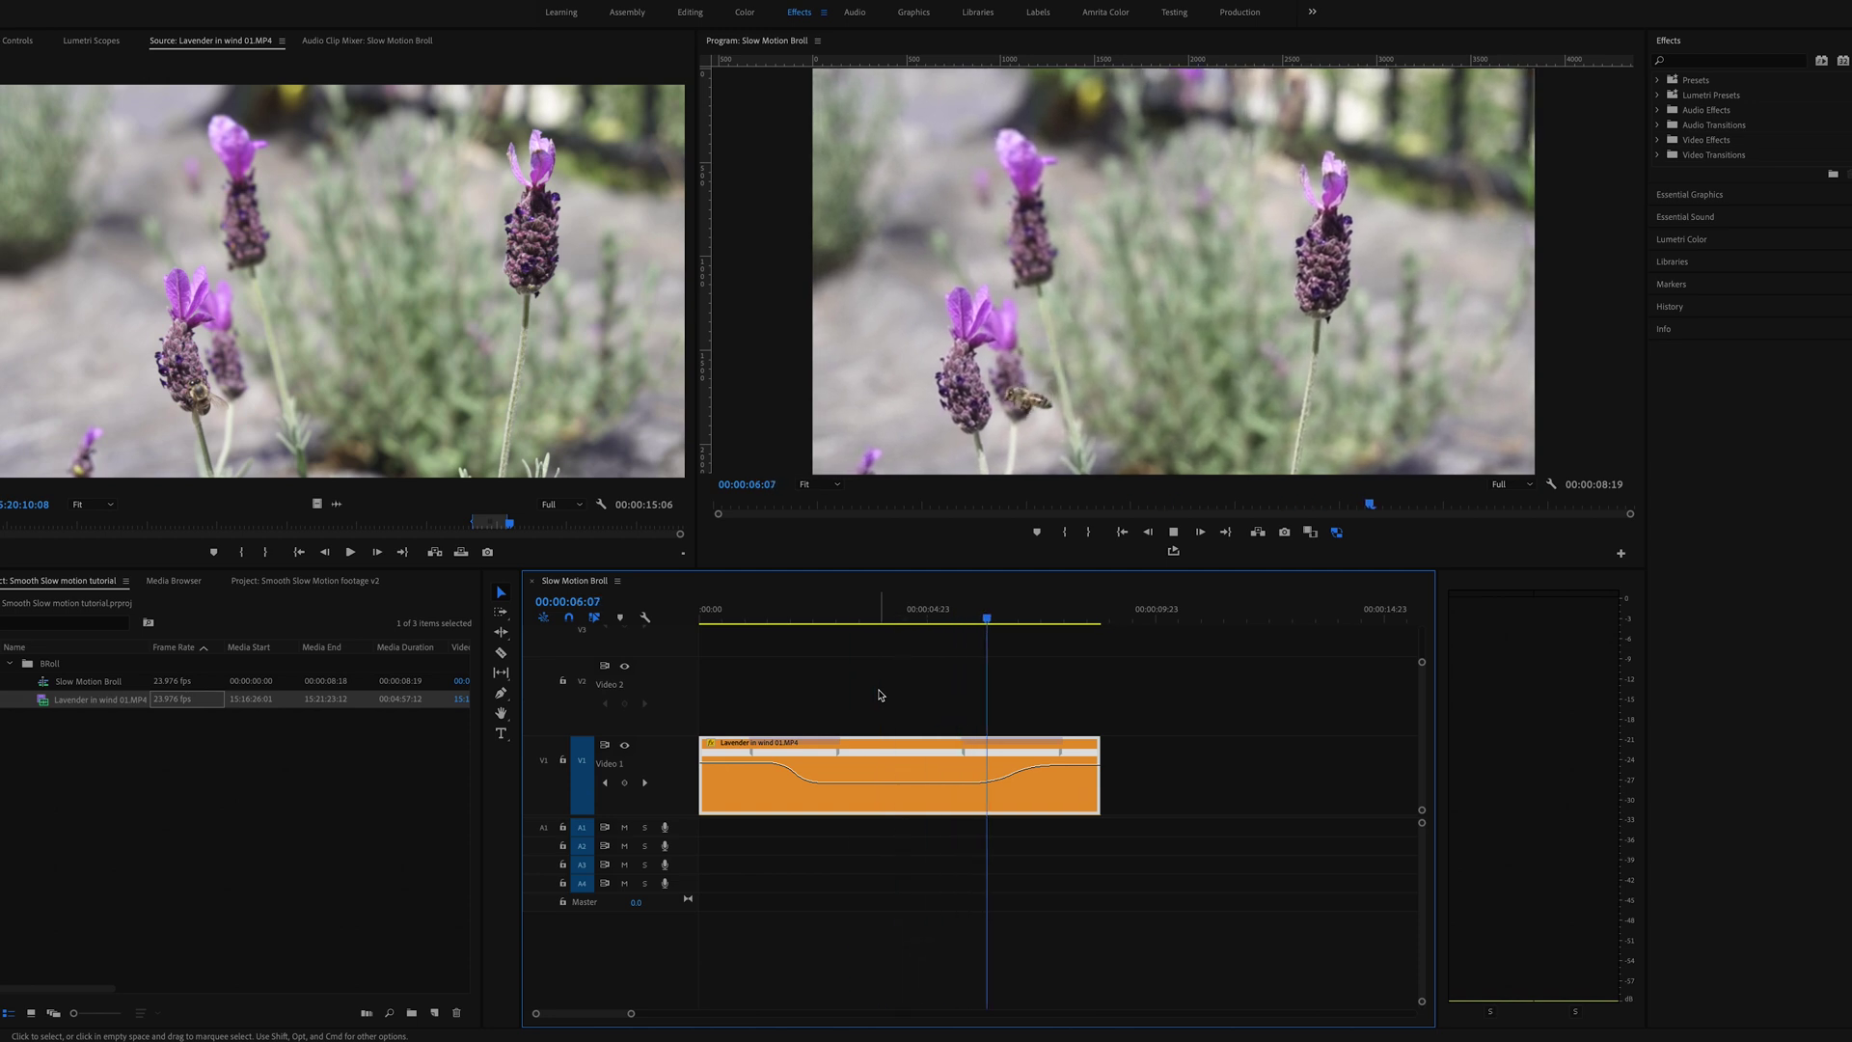
{"action": "key", "text": "space"}
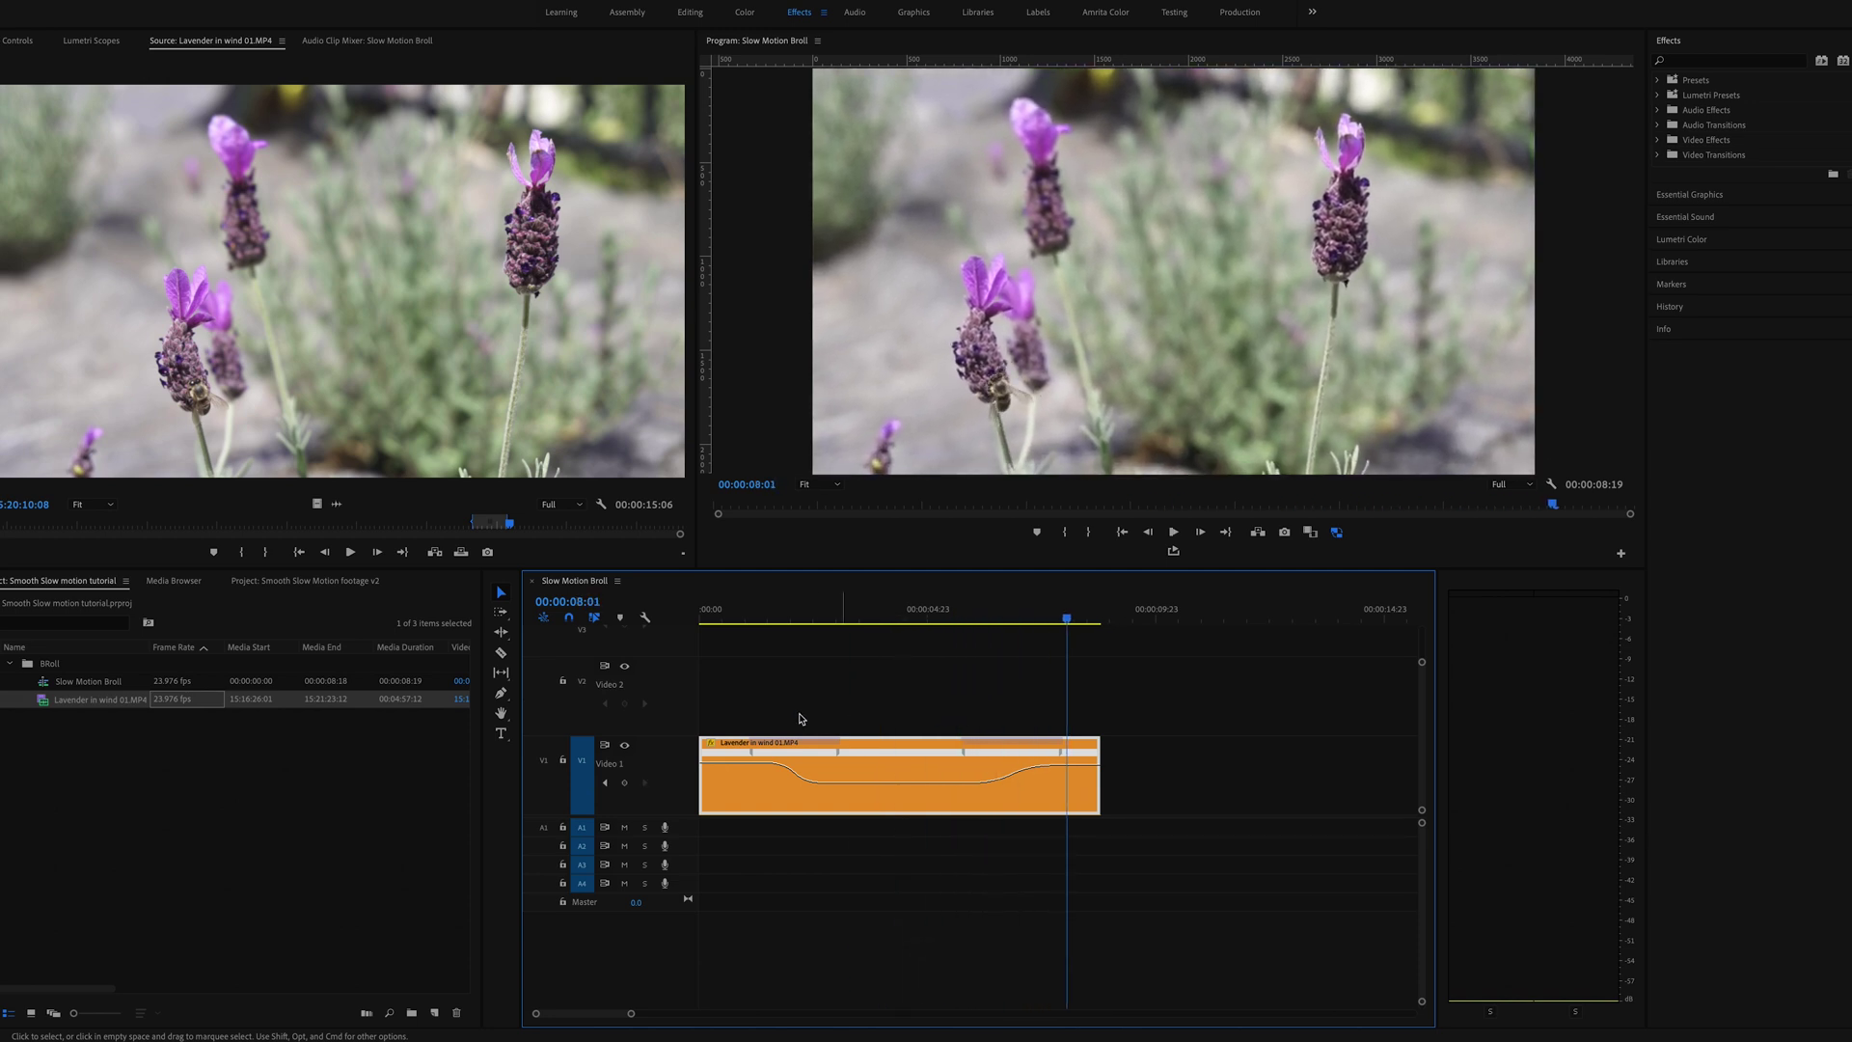
{"action": "left_click", "coordinate": [740, 615]}
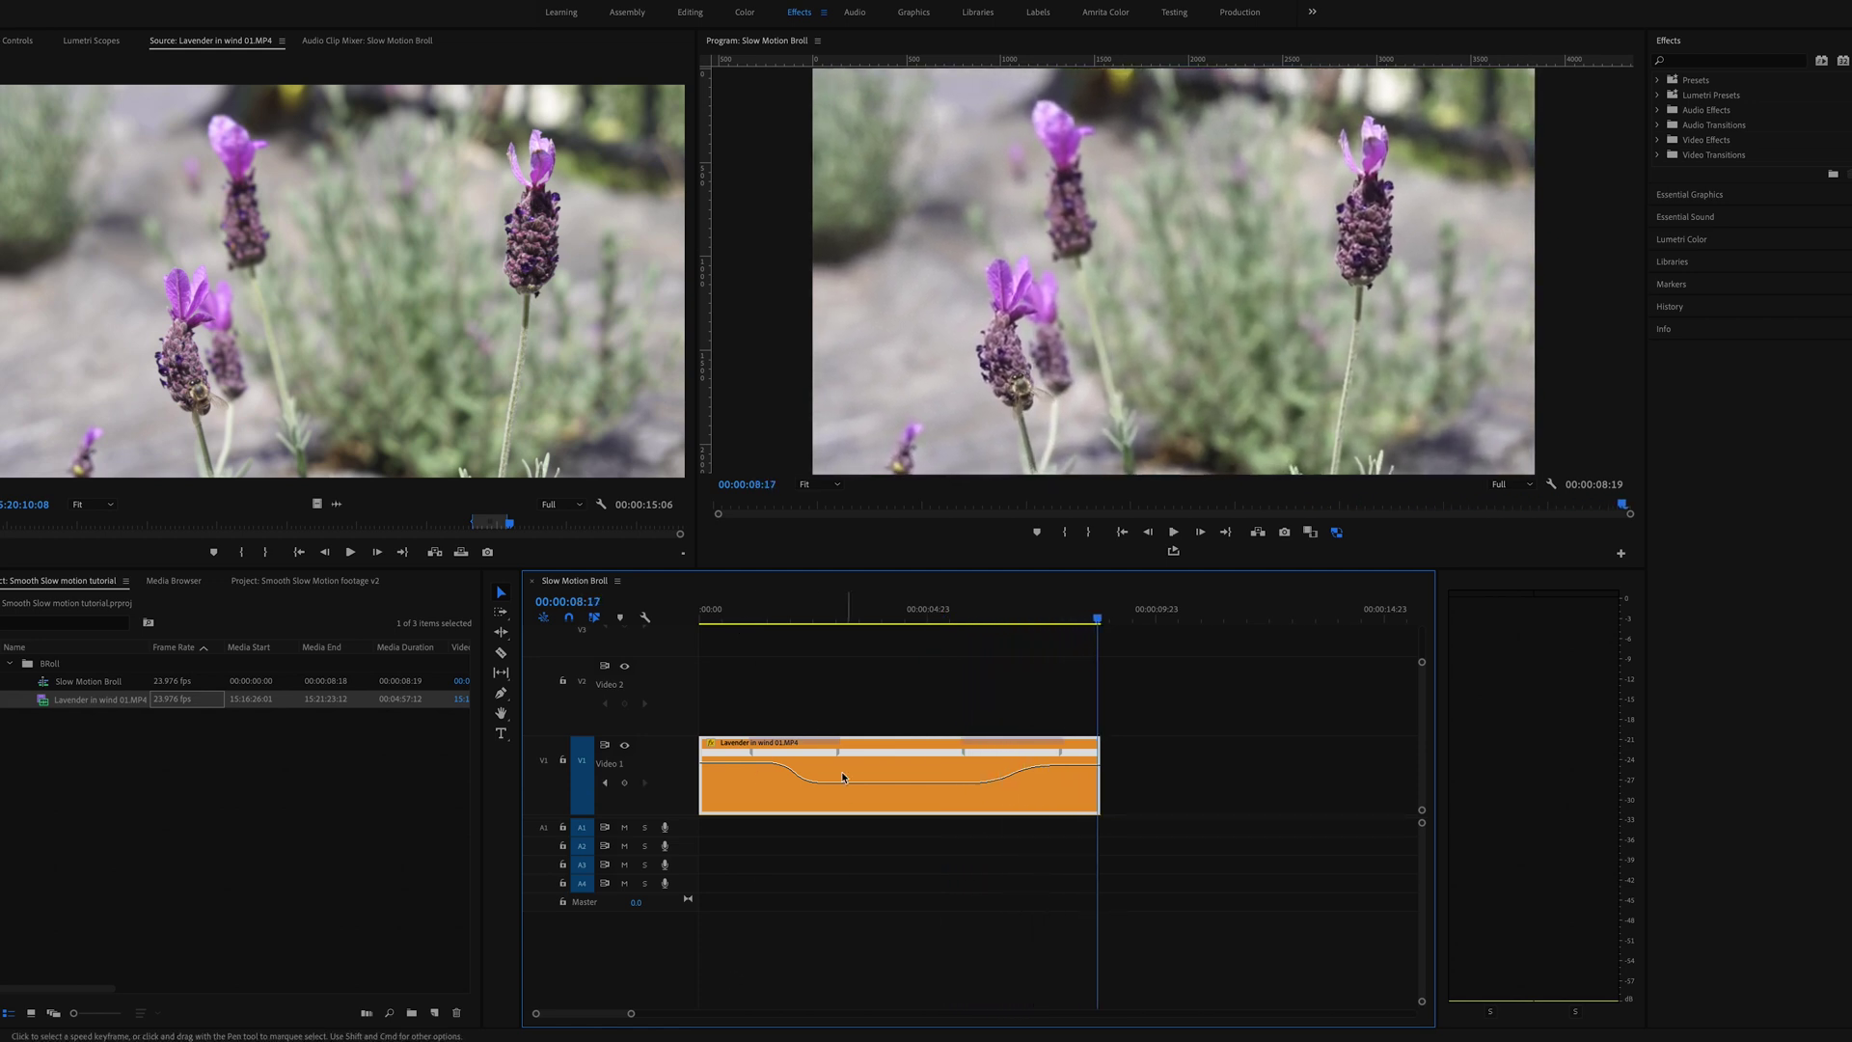
- Search the effects for "warp" in the Effects workspace
{"action": "left_click", "coordinate": [1725, 58]}
{"action": "type", "text": "warp"}
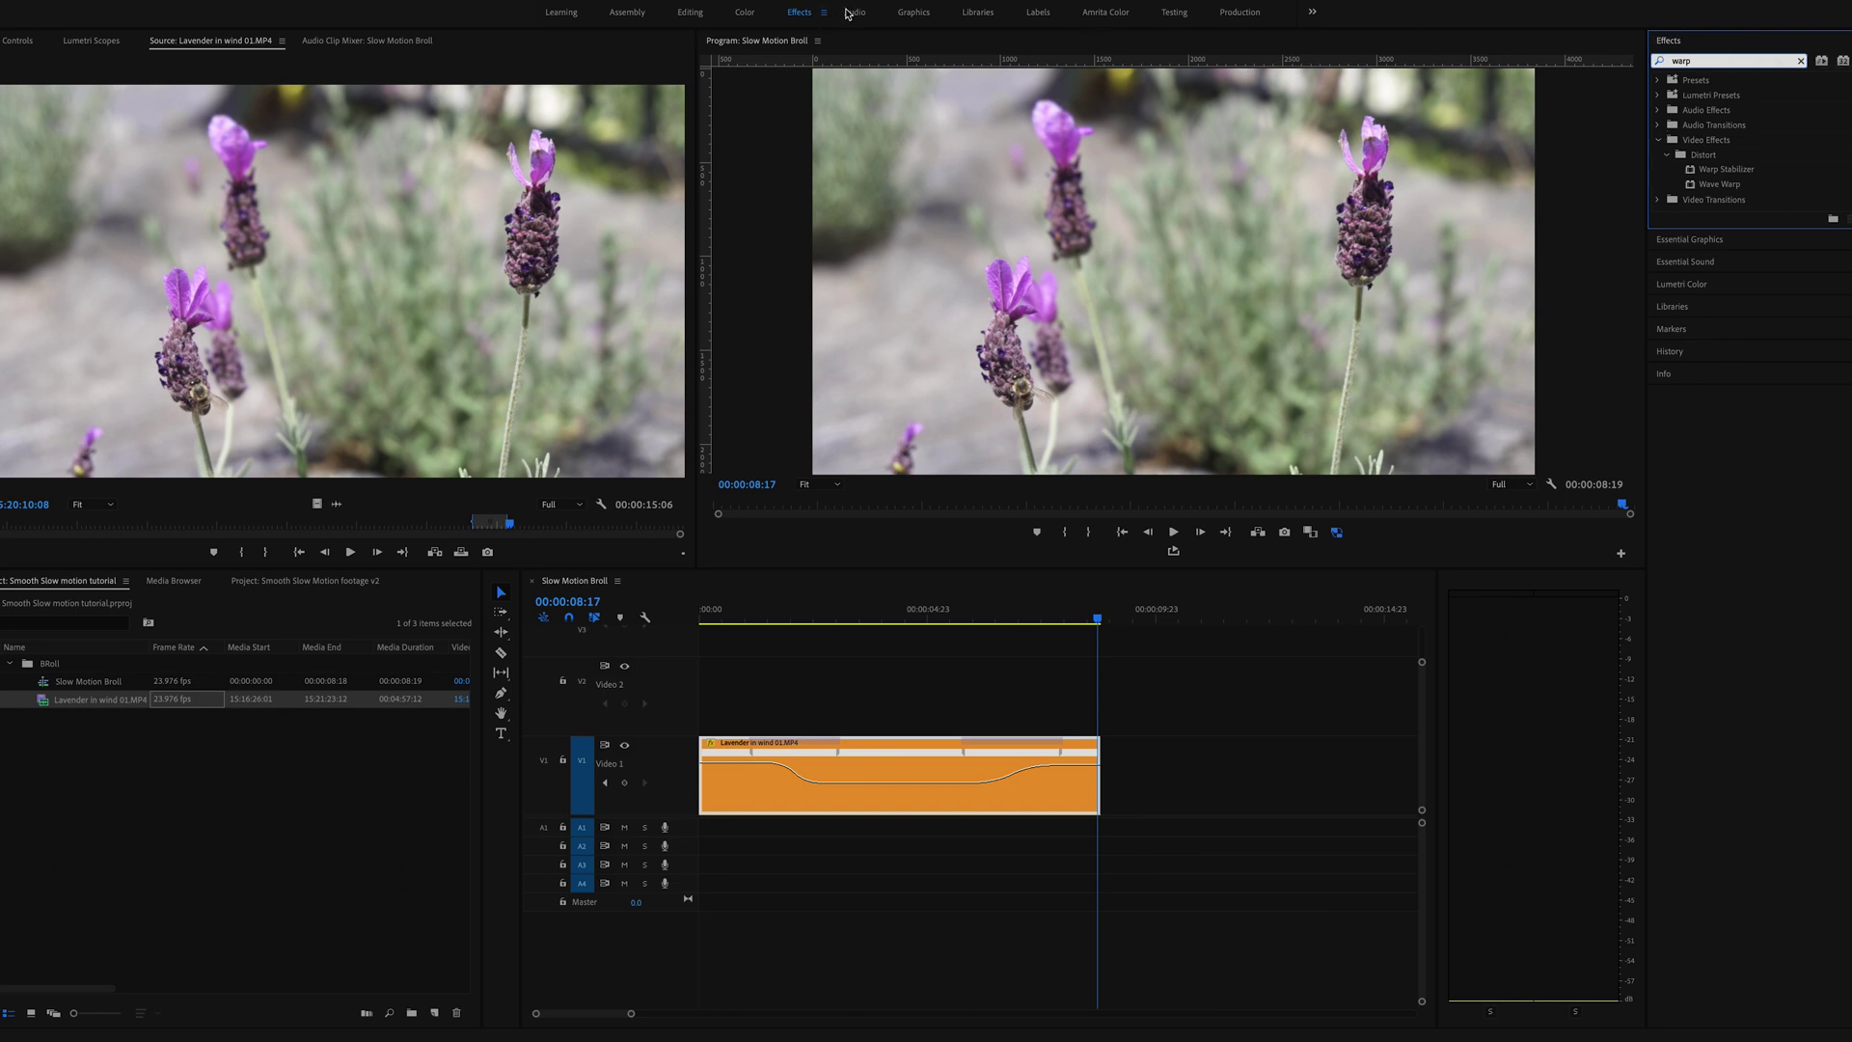
{"action": "left_click", "coordinate": [688, 13]}
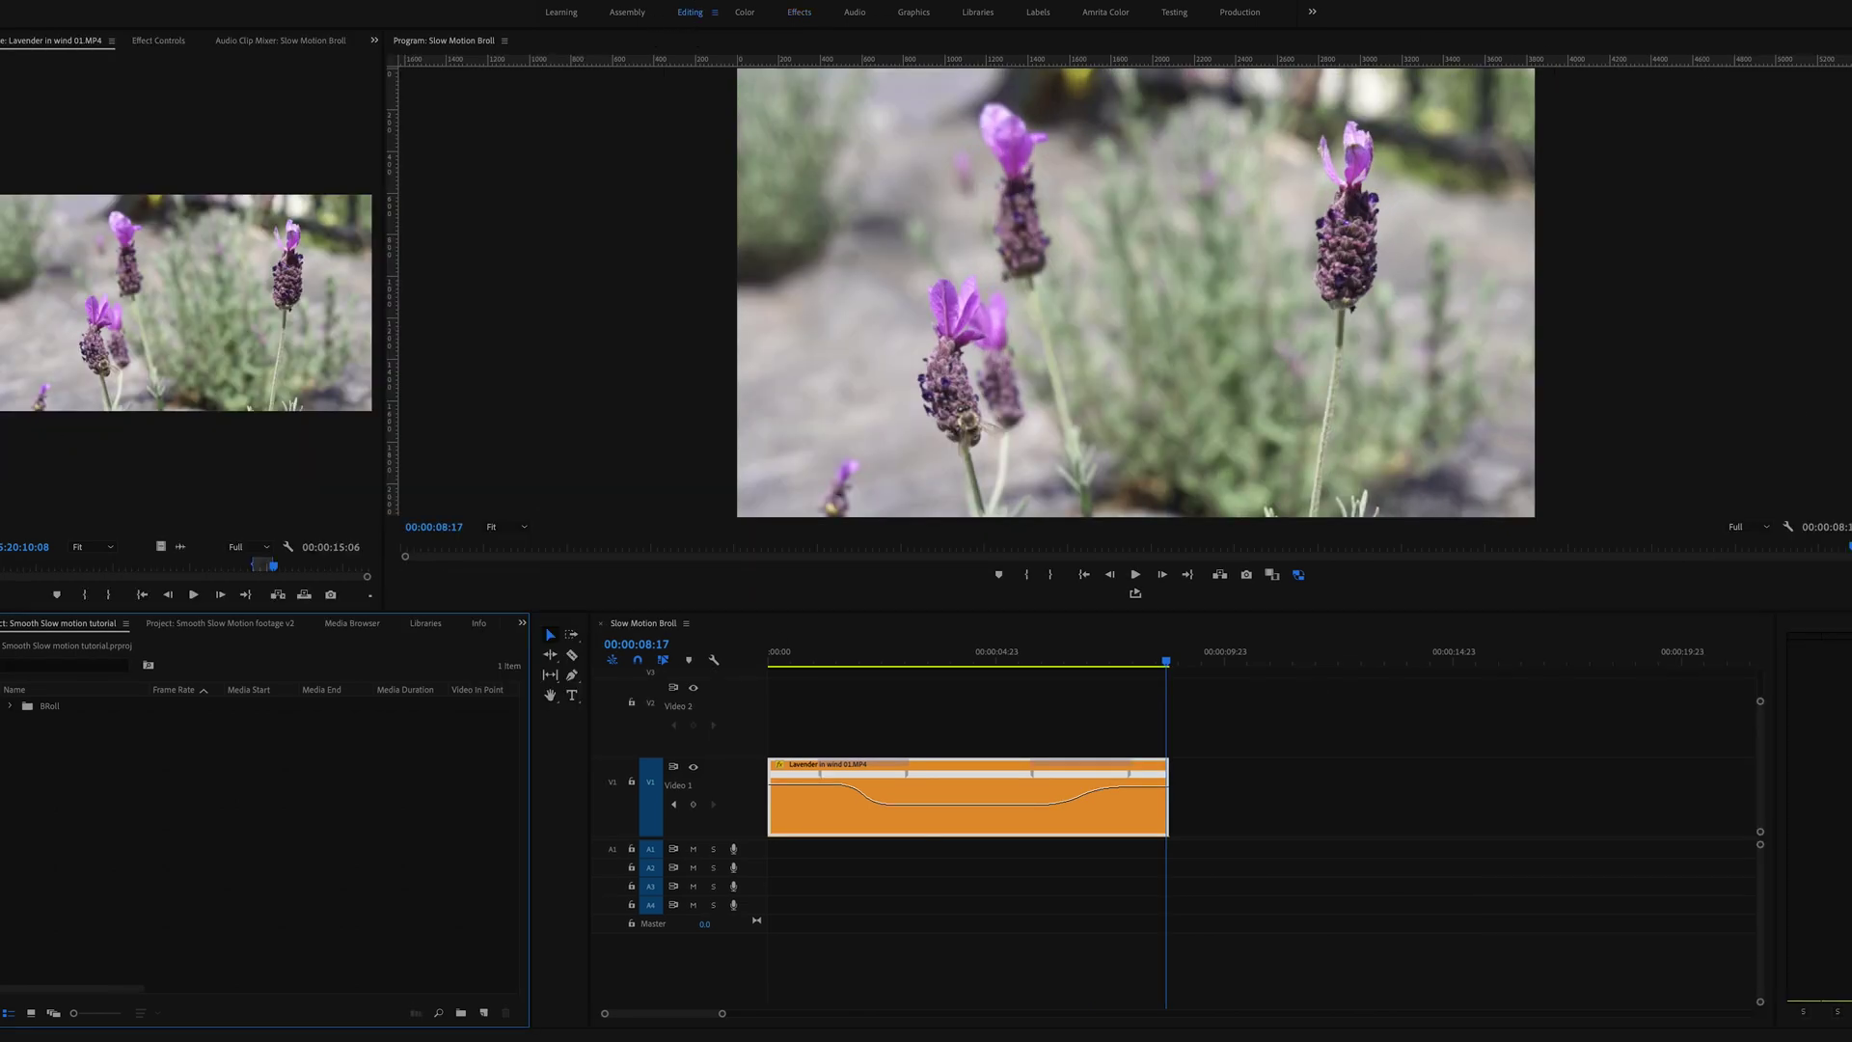
{"action": "left_click", "coordinate": [799, 14]}
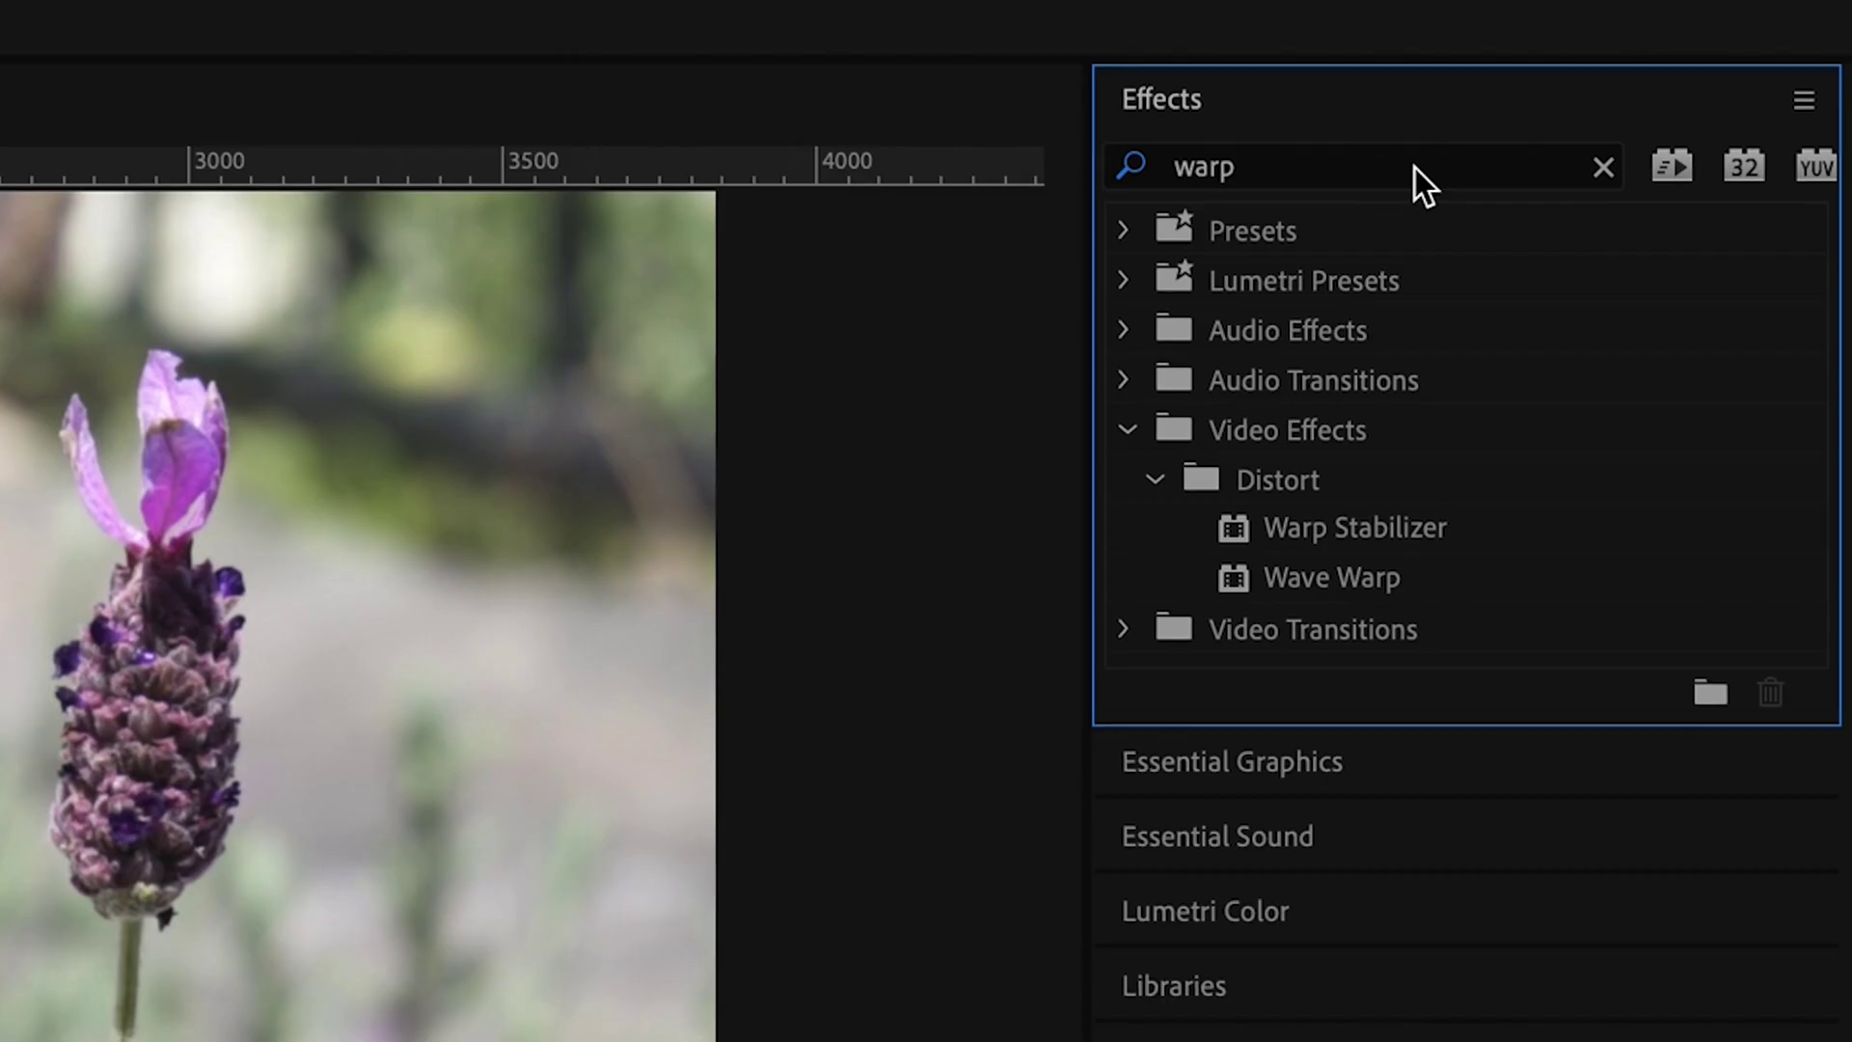
{"action": "left_click", "coordinate": [1743, 62]}
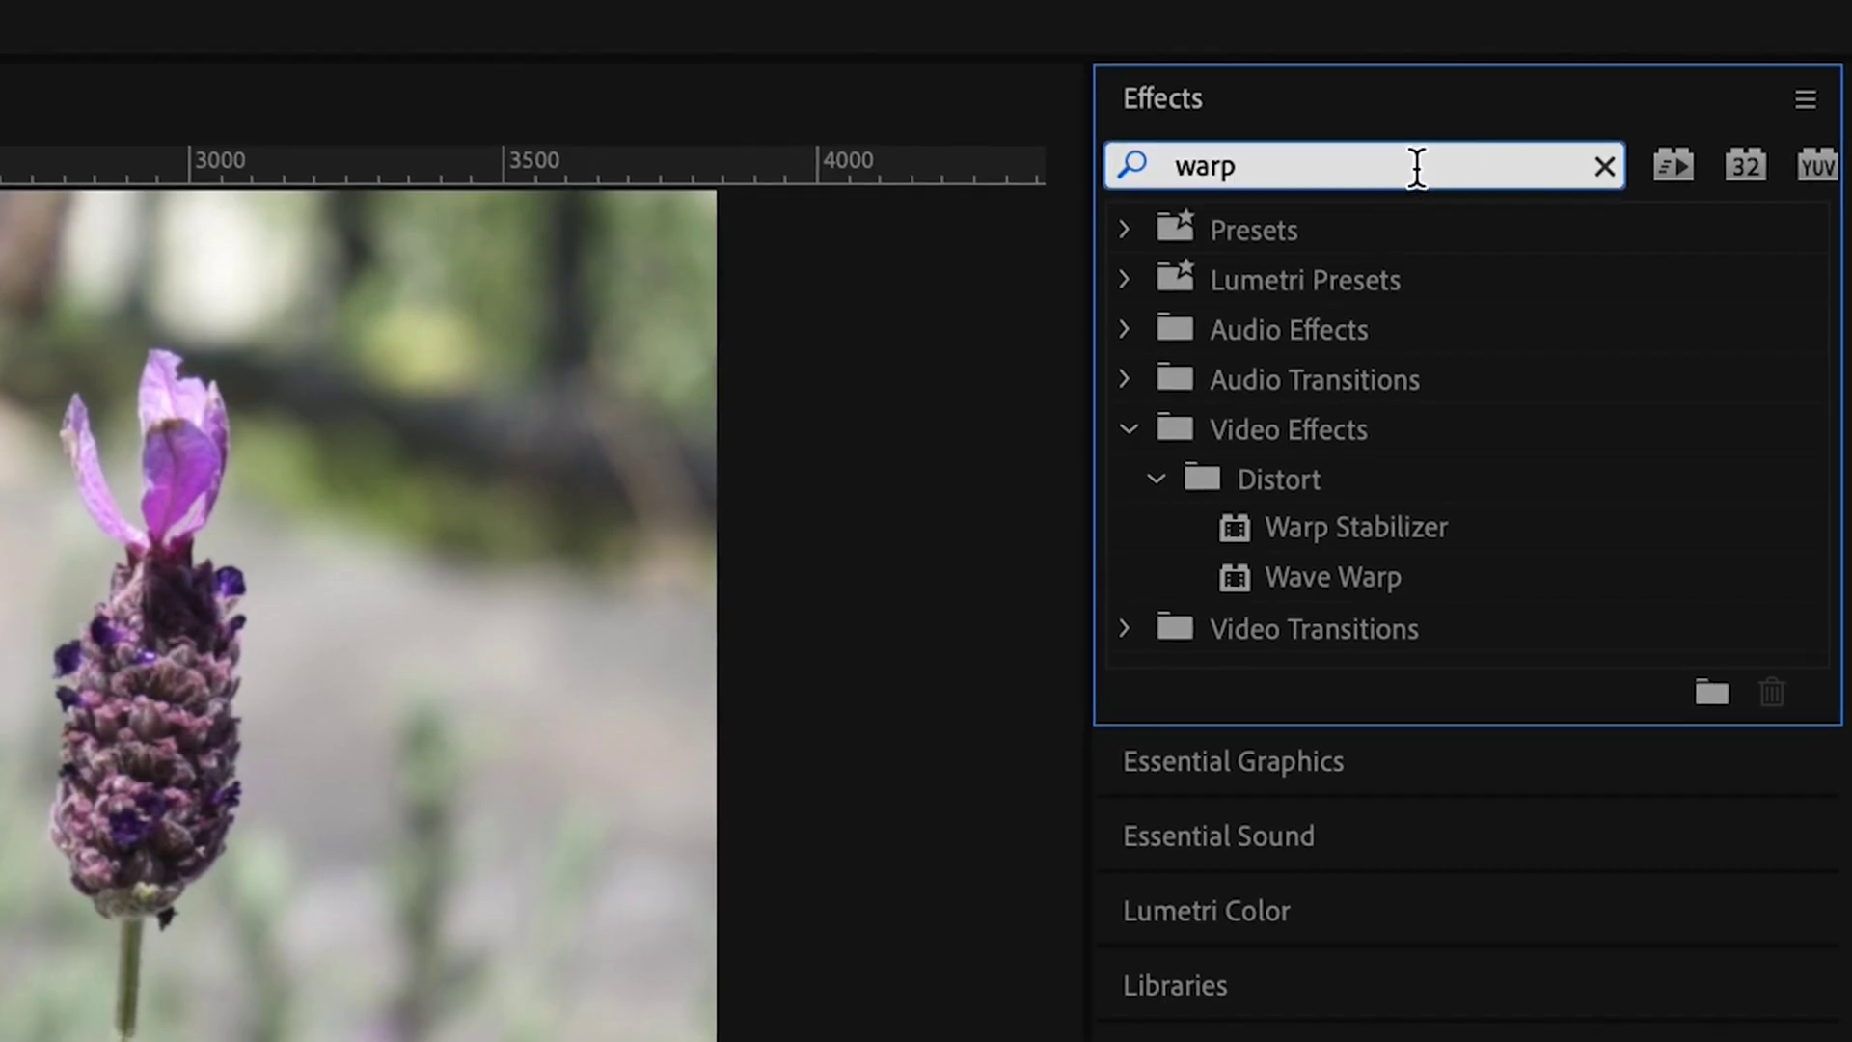
- Apply the Warp Stabilizer effect to the lavender clip on V1 and show the clip's effect settings
{"action": "left_click", "coordinate": [1394, 539]}
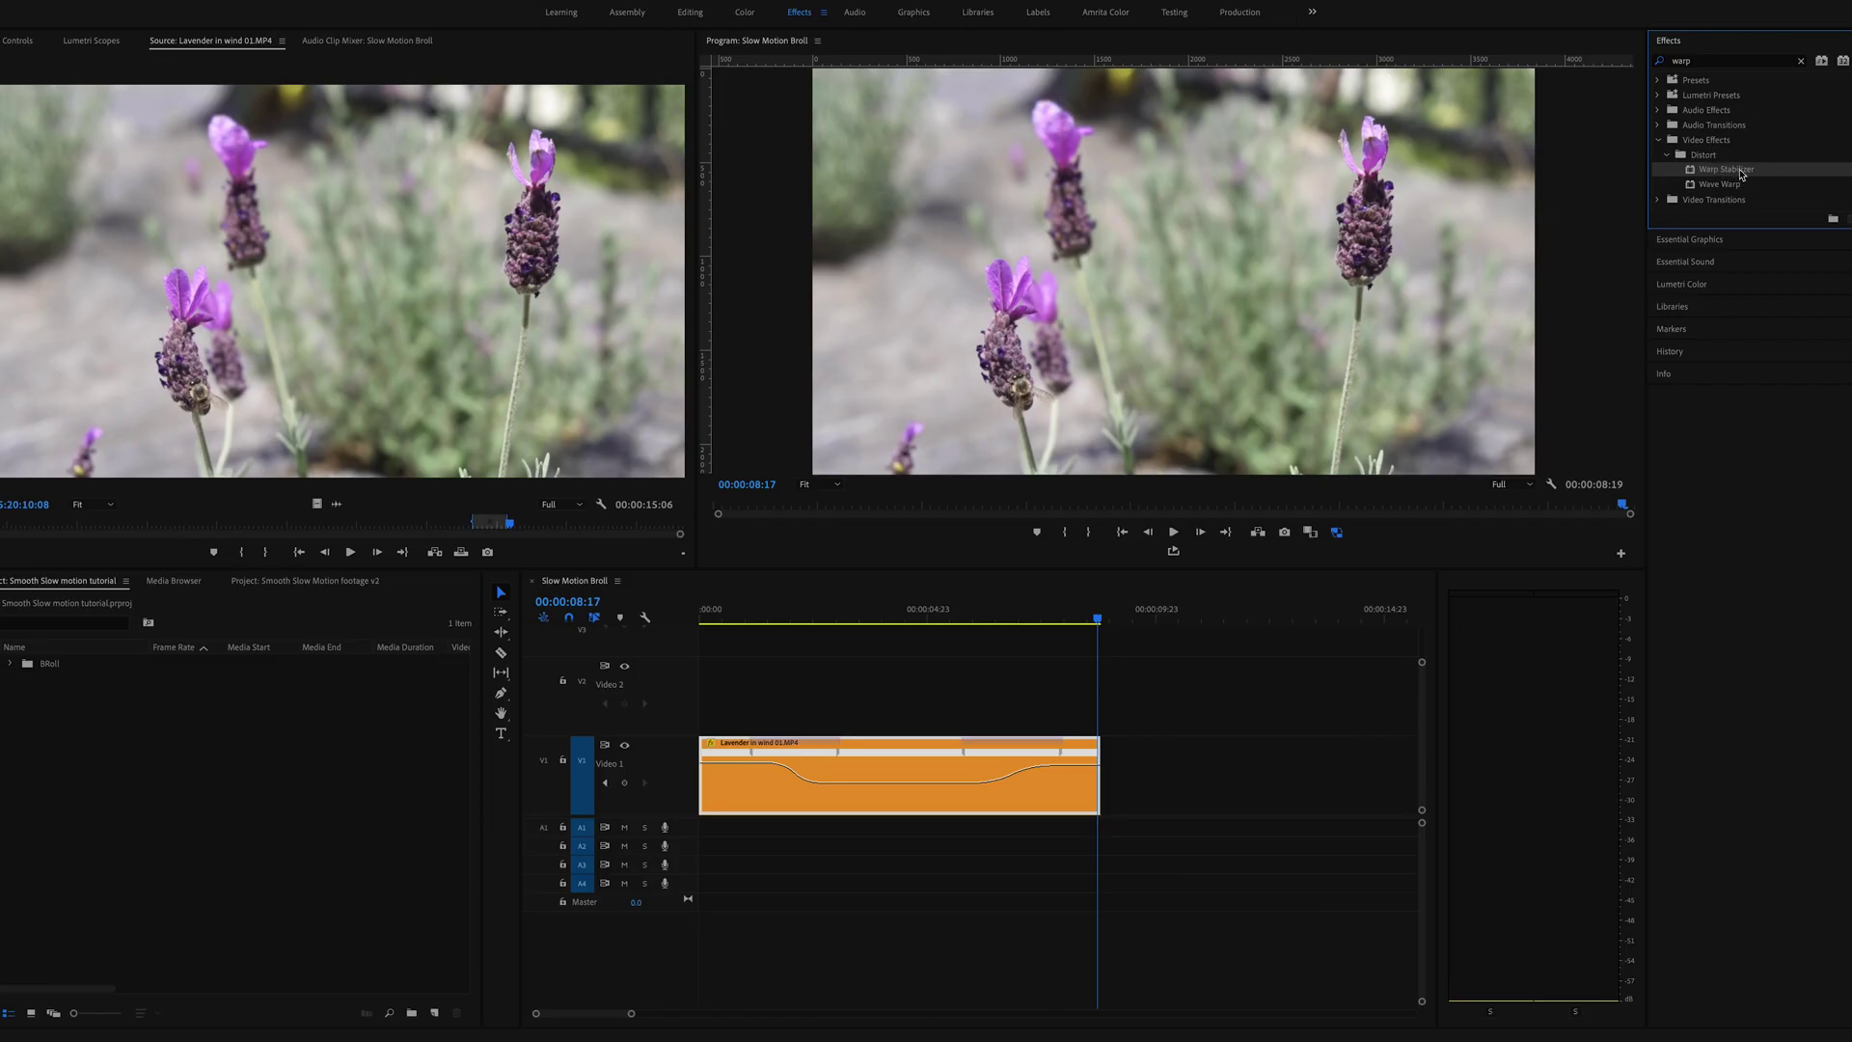
{"action": "left_click", "coordinate": [1747, 174]}
{"action": "left_click", "coordinate": [1748, 174]}
{"action": "left_click_drag", "start_coordinate": [1748, 174], "coordinate": [908, 767]}
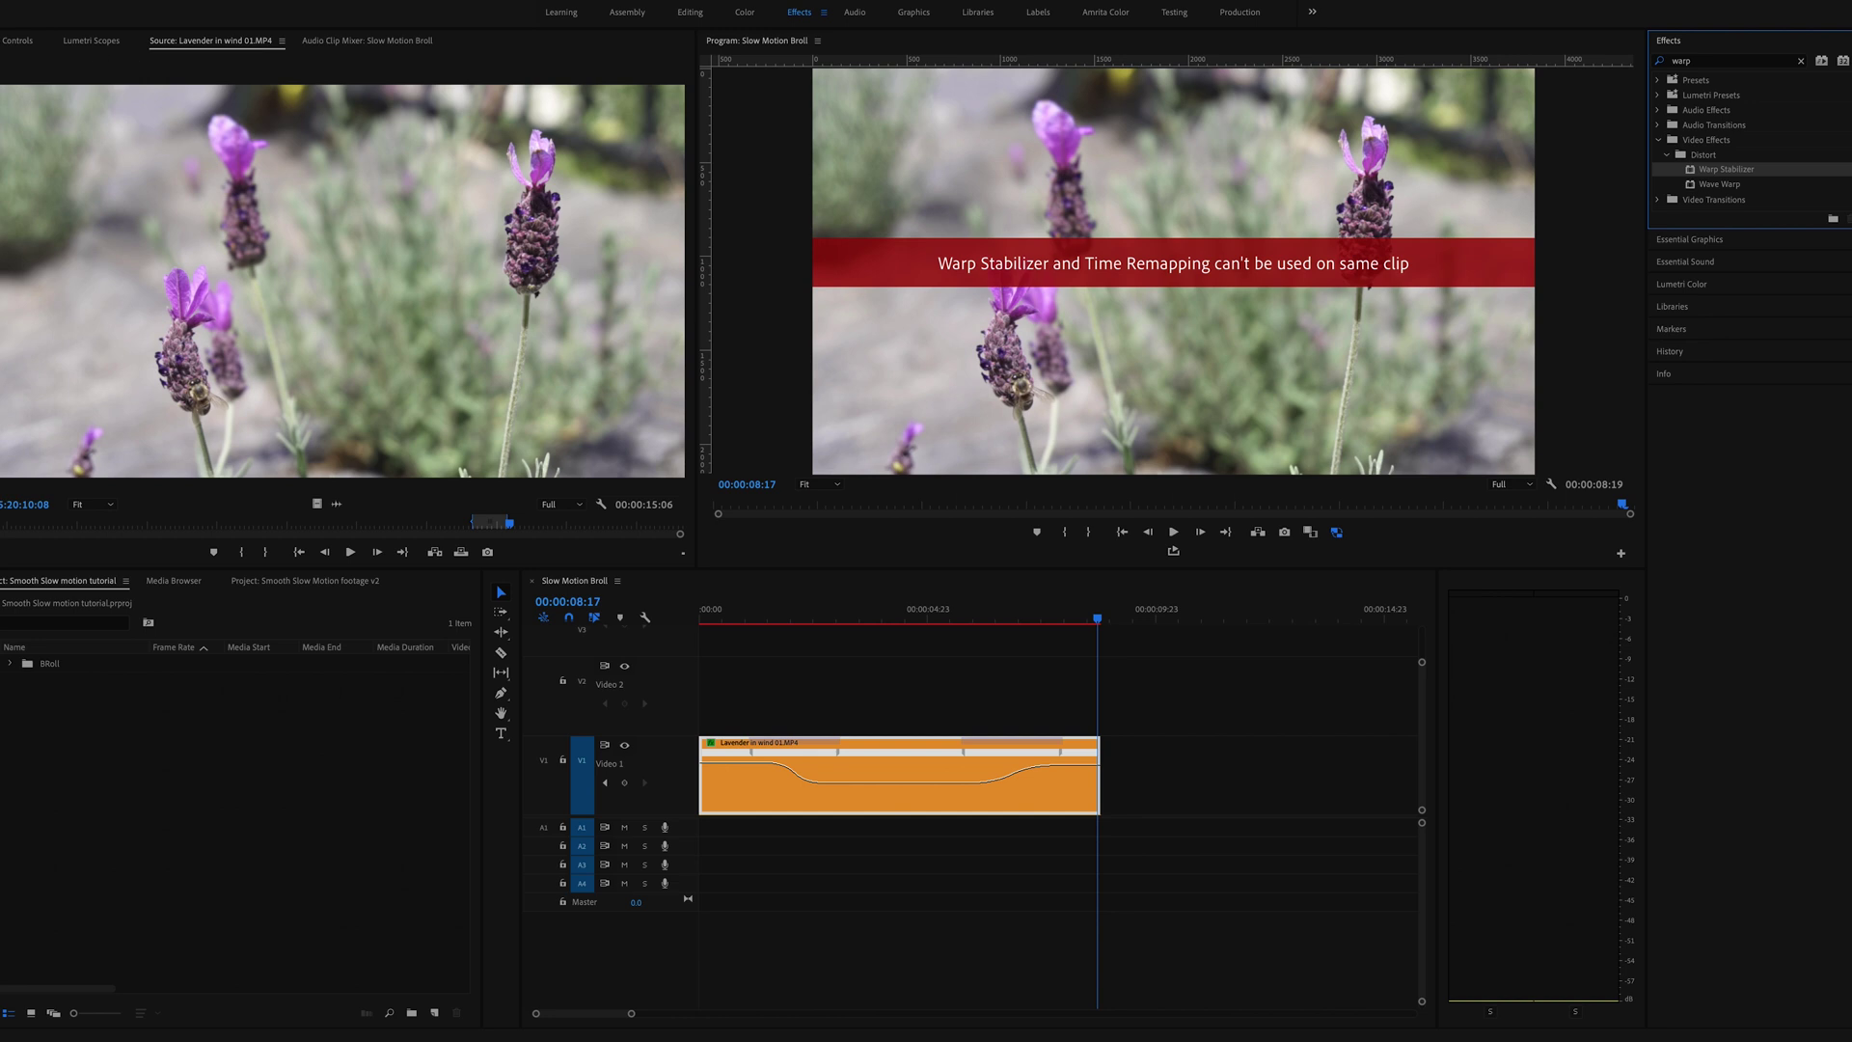
{"action": "left_click", "coordinate": [9, 42]}
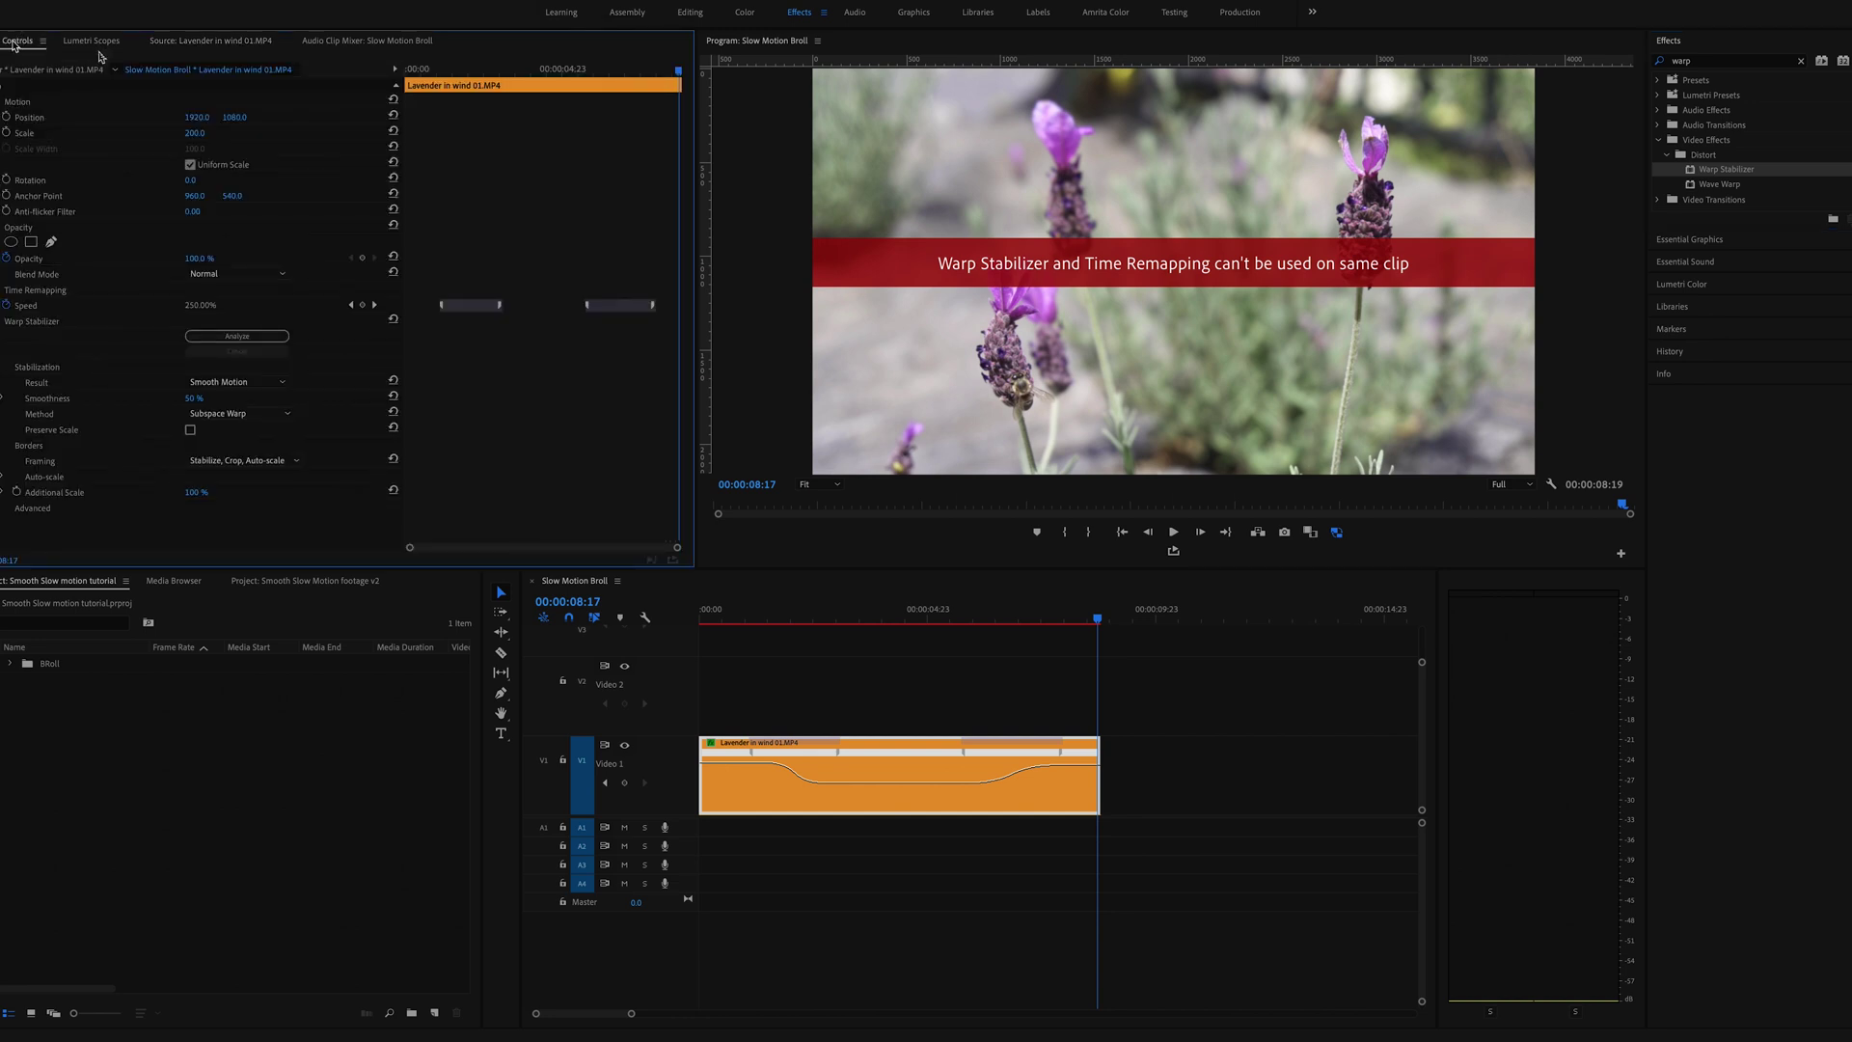
- Remove the Warp Stabilizer effect from the lavender clip, then clear all logged events and close the Events window
{"action": "left_click", "coordinate": [34, 326]}
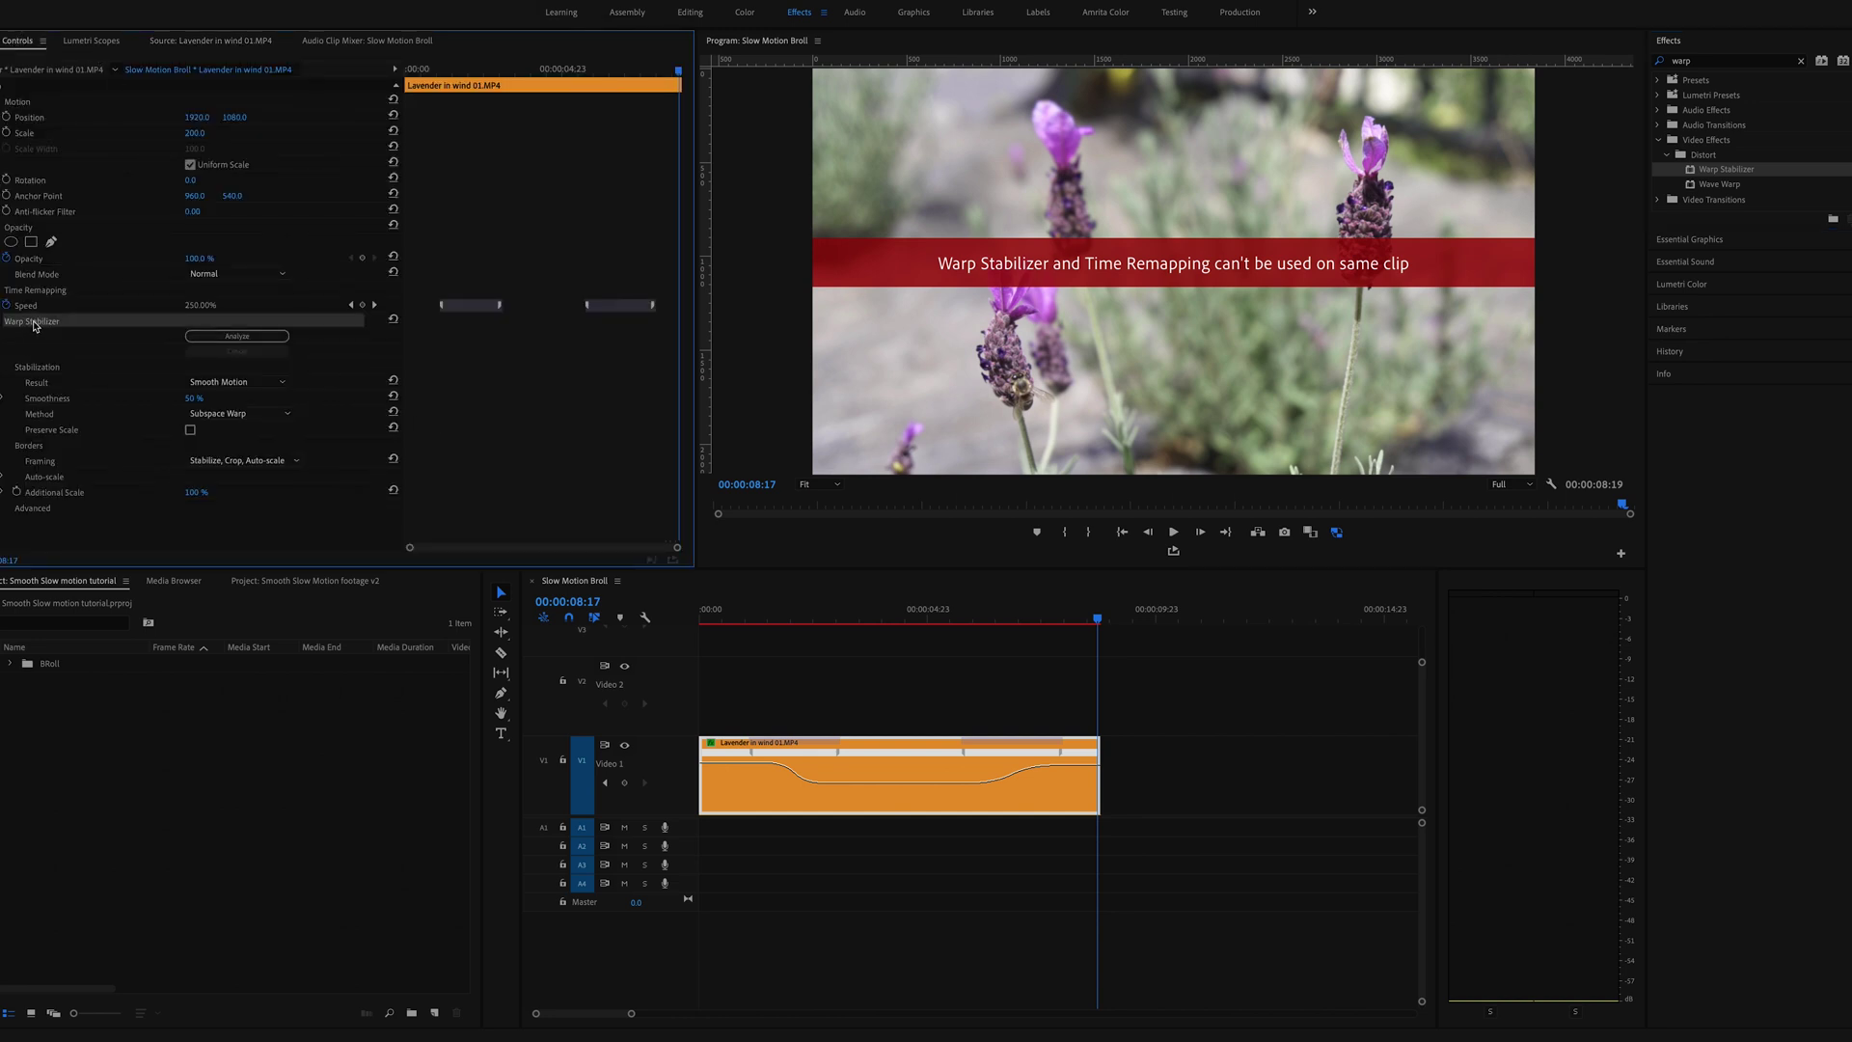
{"action": "key", "text": "Delete"}
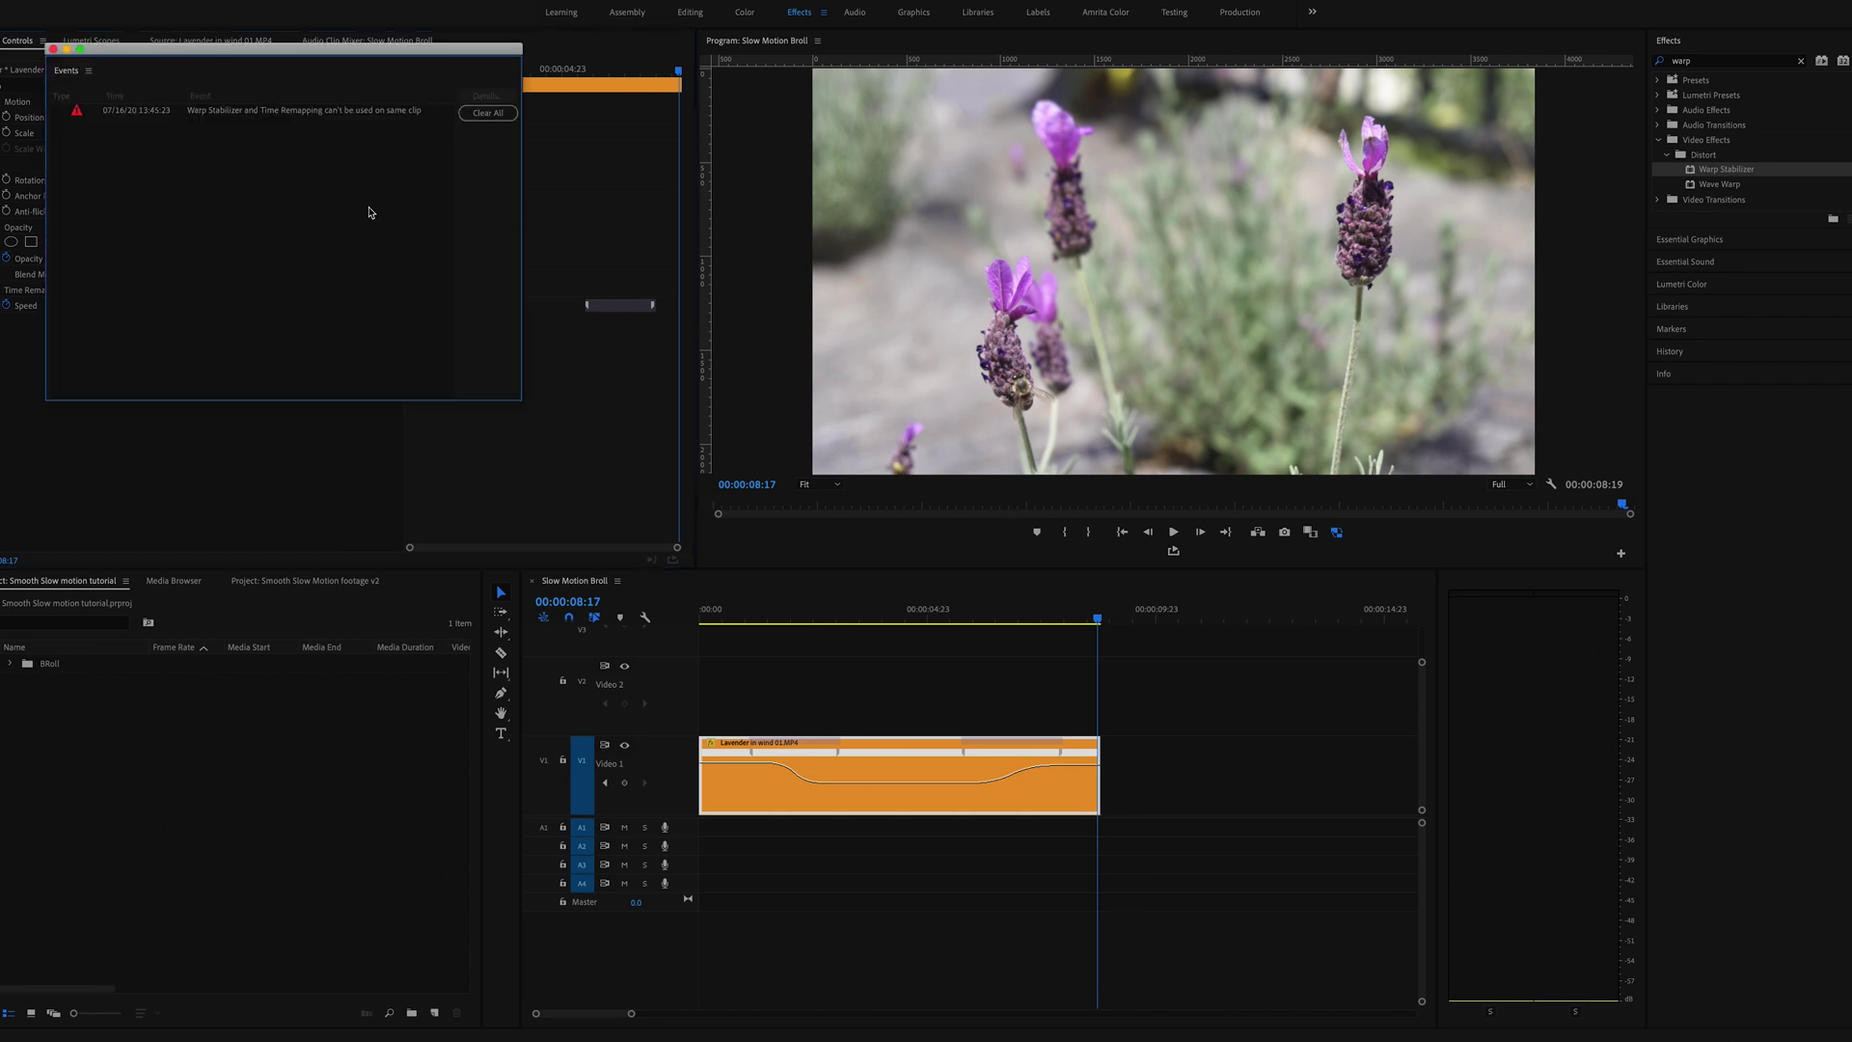
{"action": "left_click", "coordinate": [496, 115]}
{"action": "left_click", "coordinate": [53, 50]}
- Nest the lavender clip on V1 into its own sequence, keeping the default name
{"action": "right_click", "coordinate": [886, 769]}
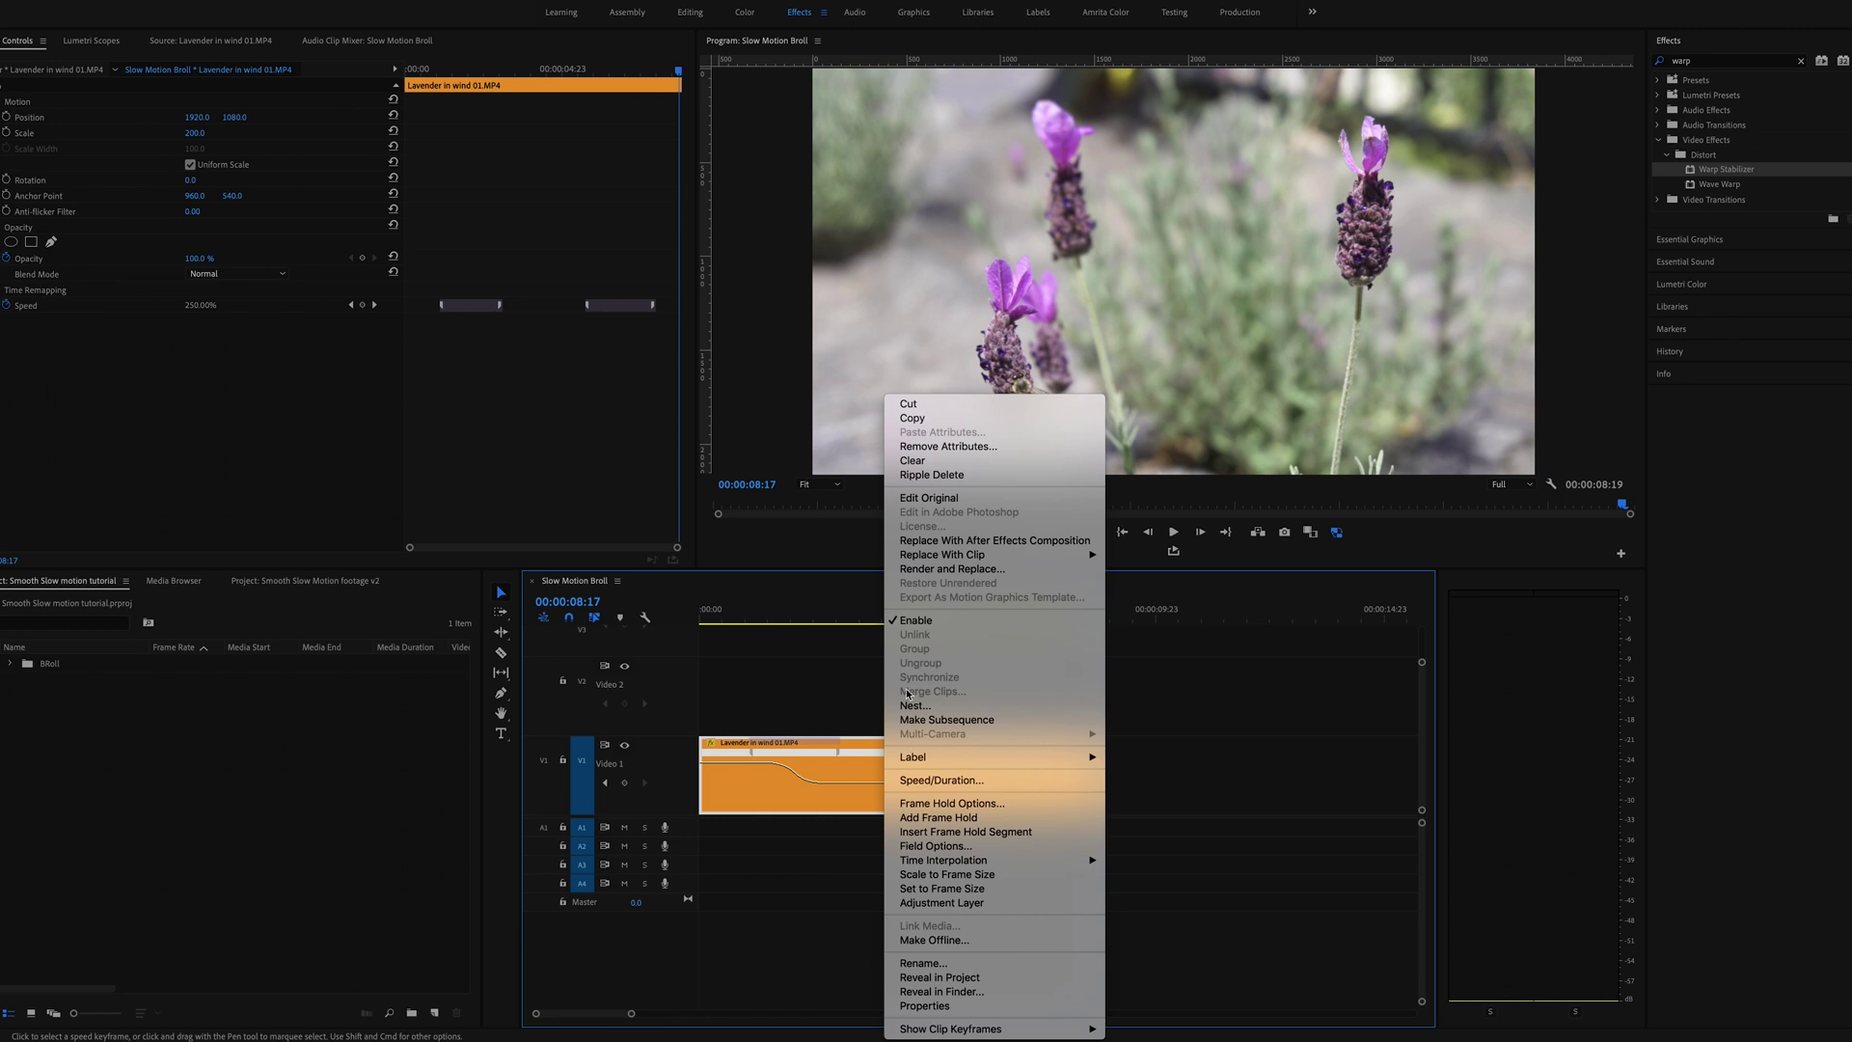
{"action": "left_click", "coordinate": [872, 782]}
{"action": "right_click", "coordinate": [868, 775]}
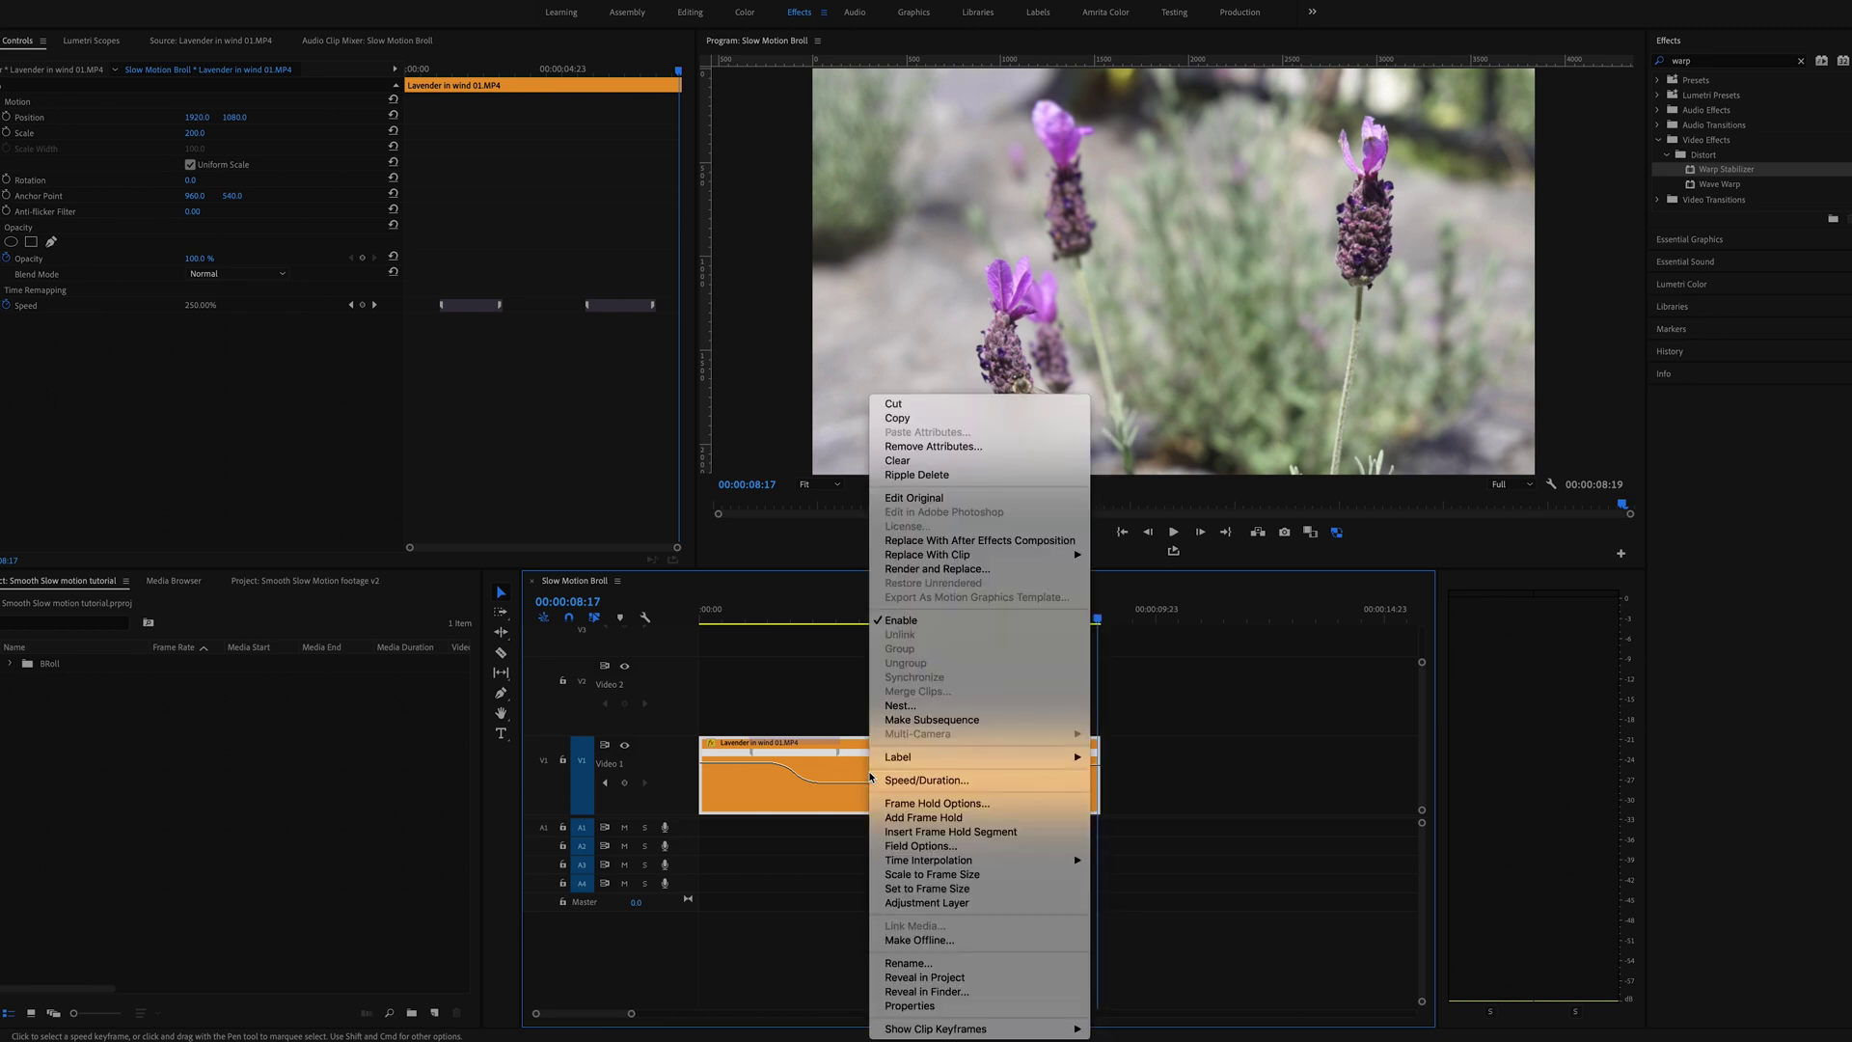
{"action": "left_click", "coordinate": [908, 712]}
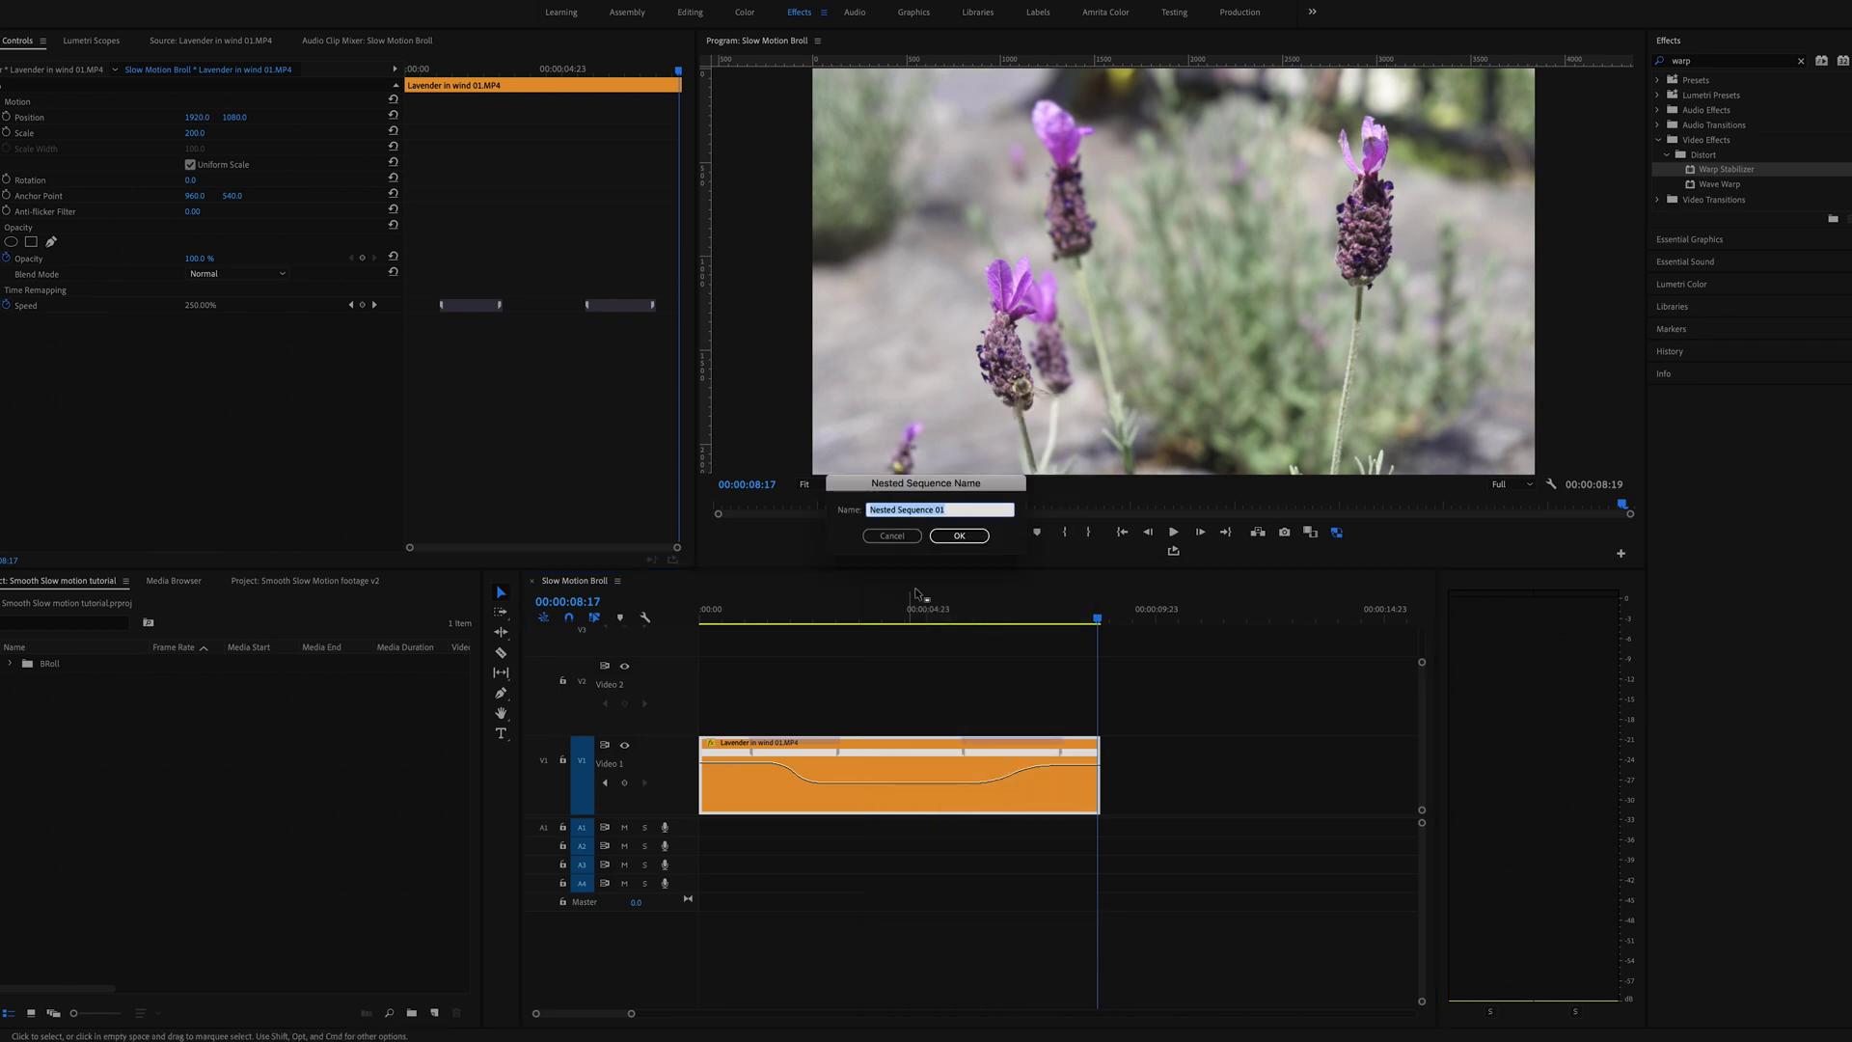
{"action": "left_click", "coordinate": [950, 536]}
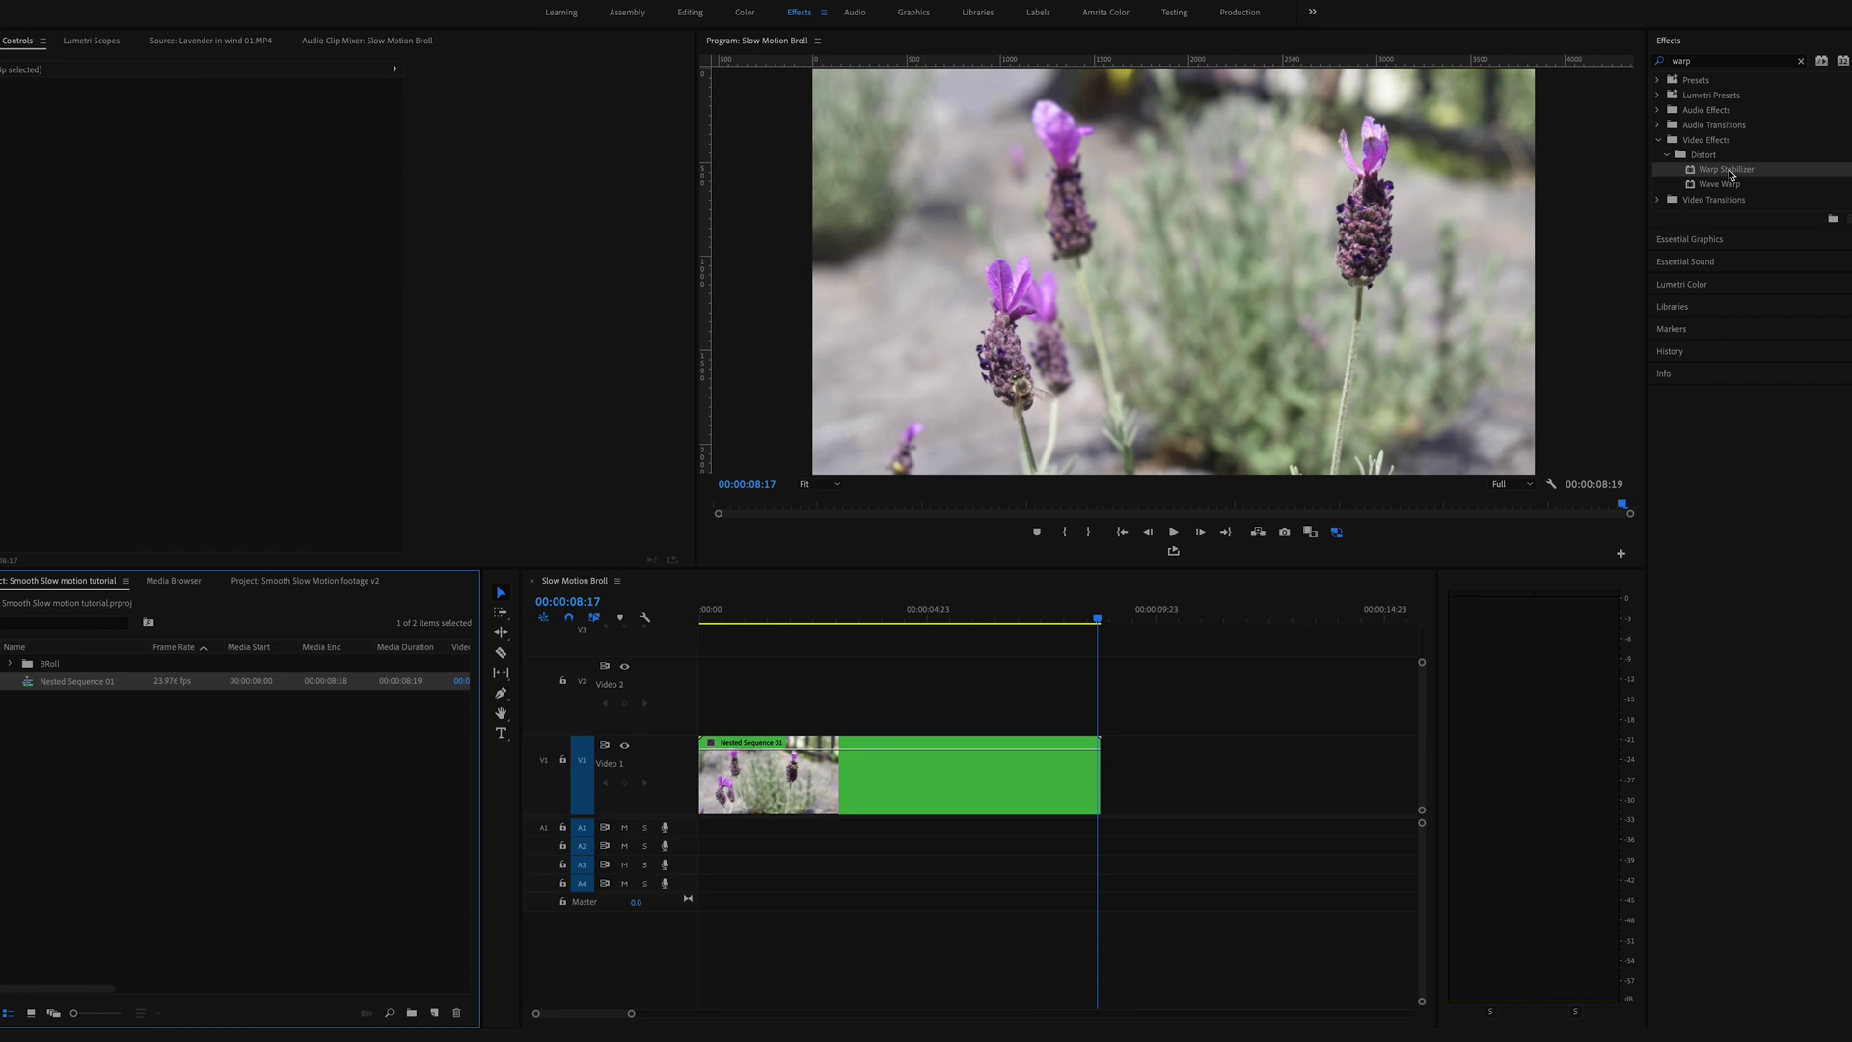
- Apply Warp Stabilizer to the nested clip on V1 and set its stabilization method to Position
{"action": "left_click_drag", "start_coordinate": [1730, 174], "coordinate": [855, 809]}
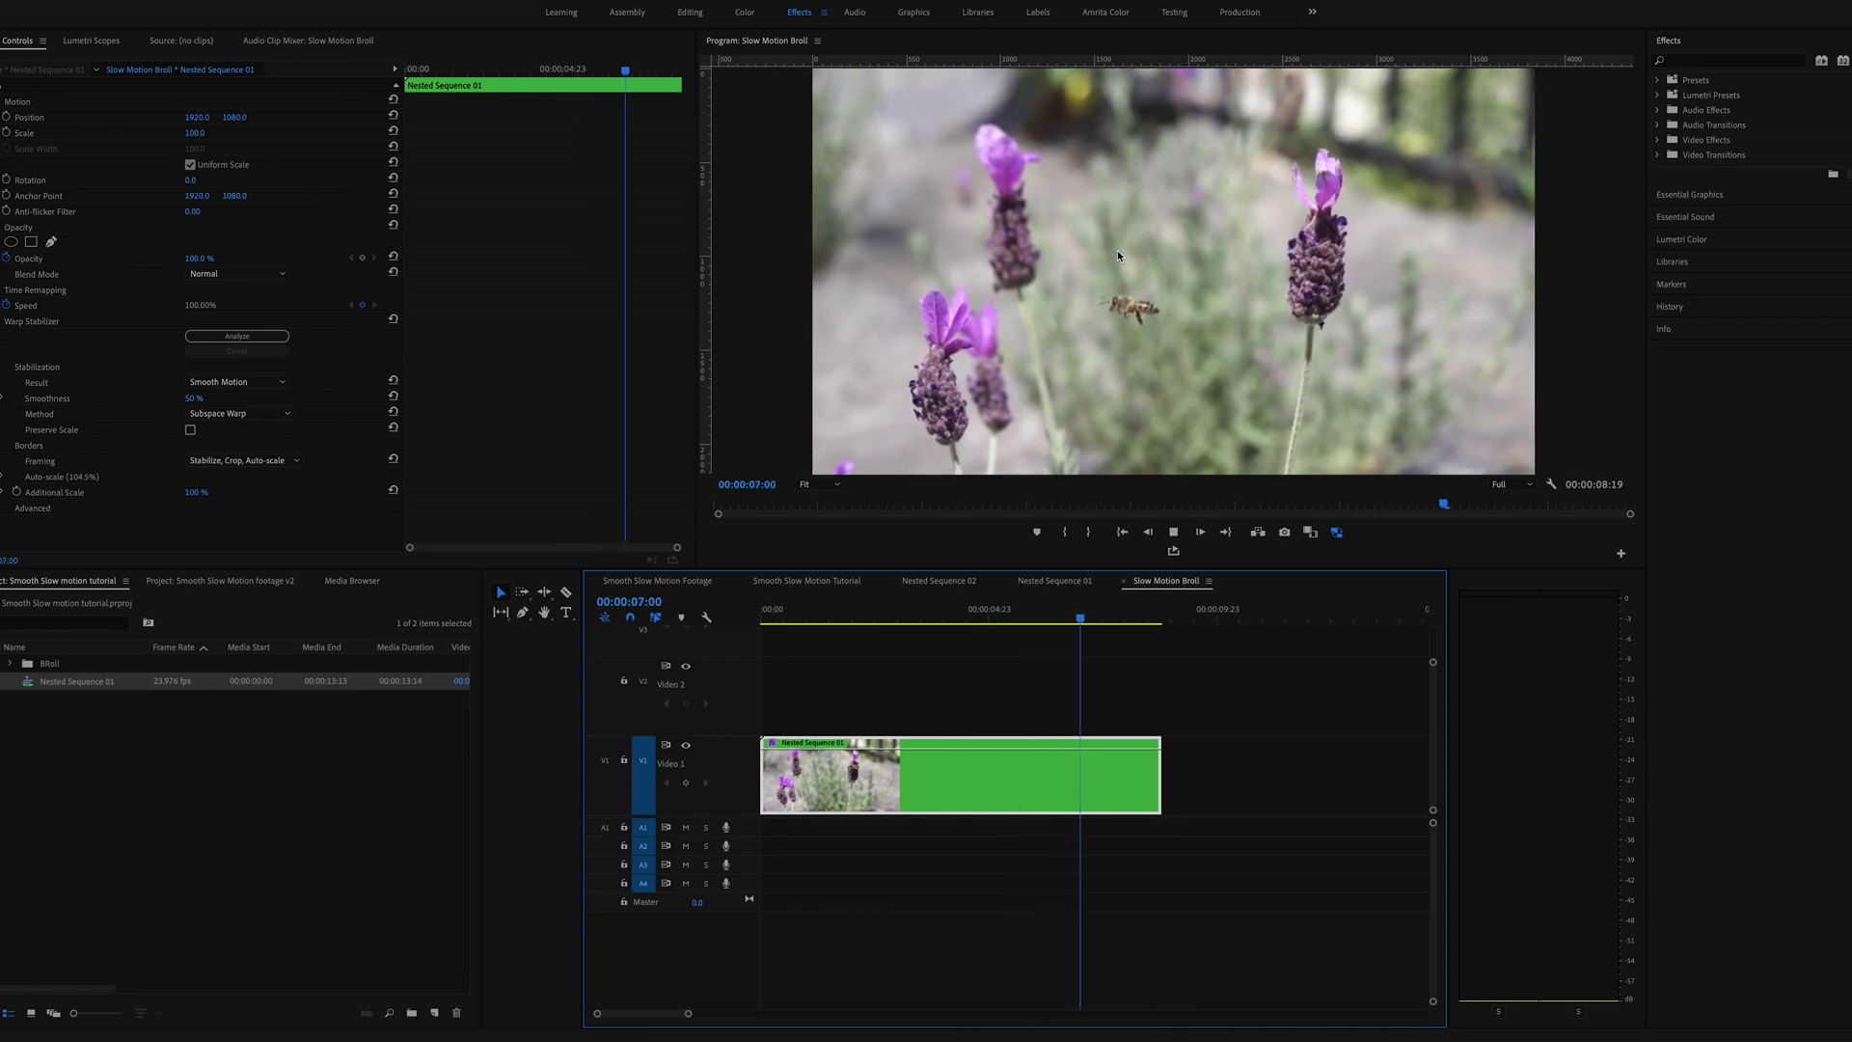
{"action": "key", "text": "space"}
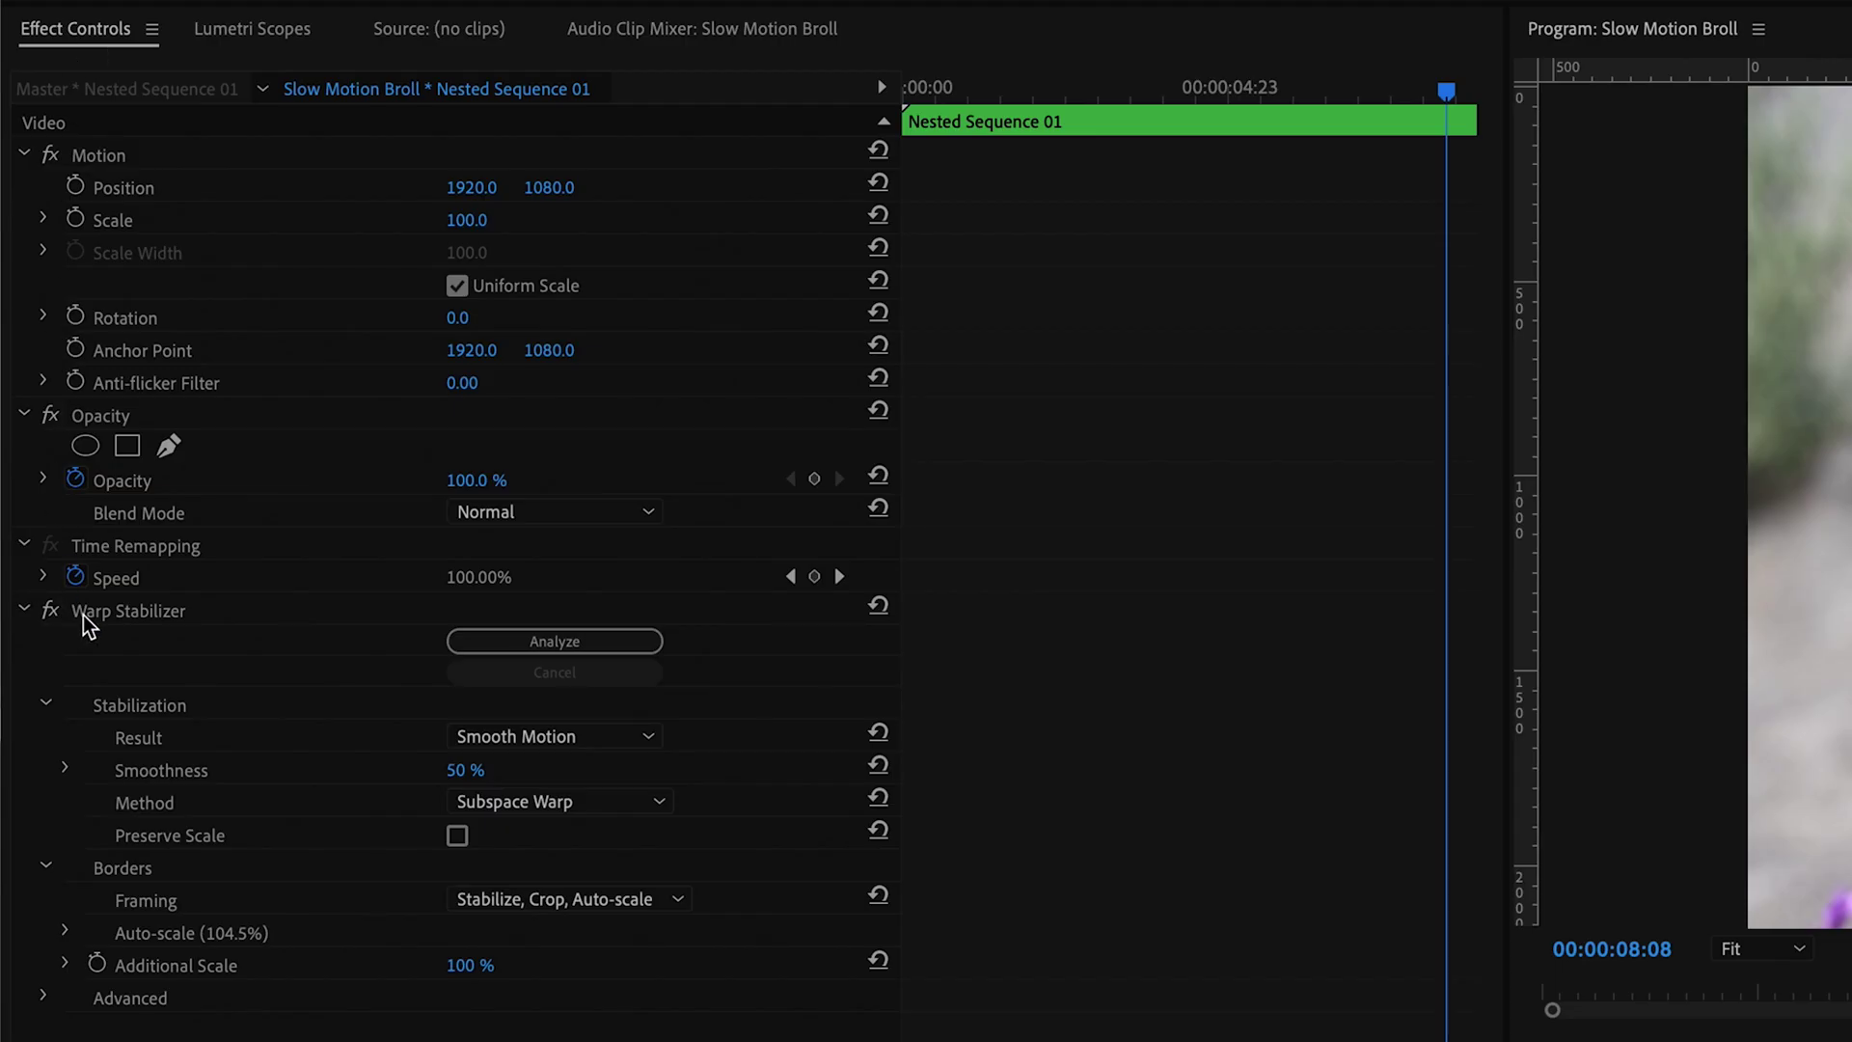
{"action": "left_click", "coordinate": [108, 615]}
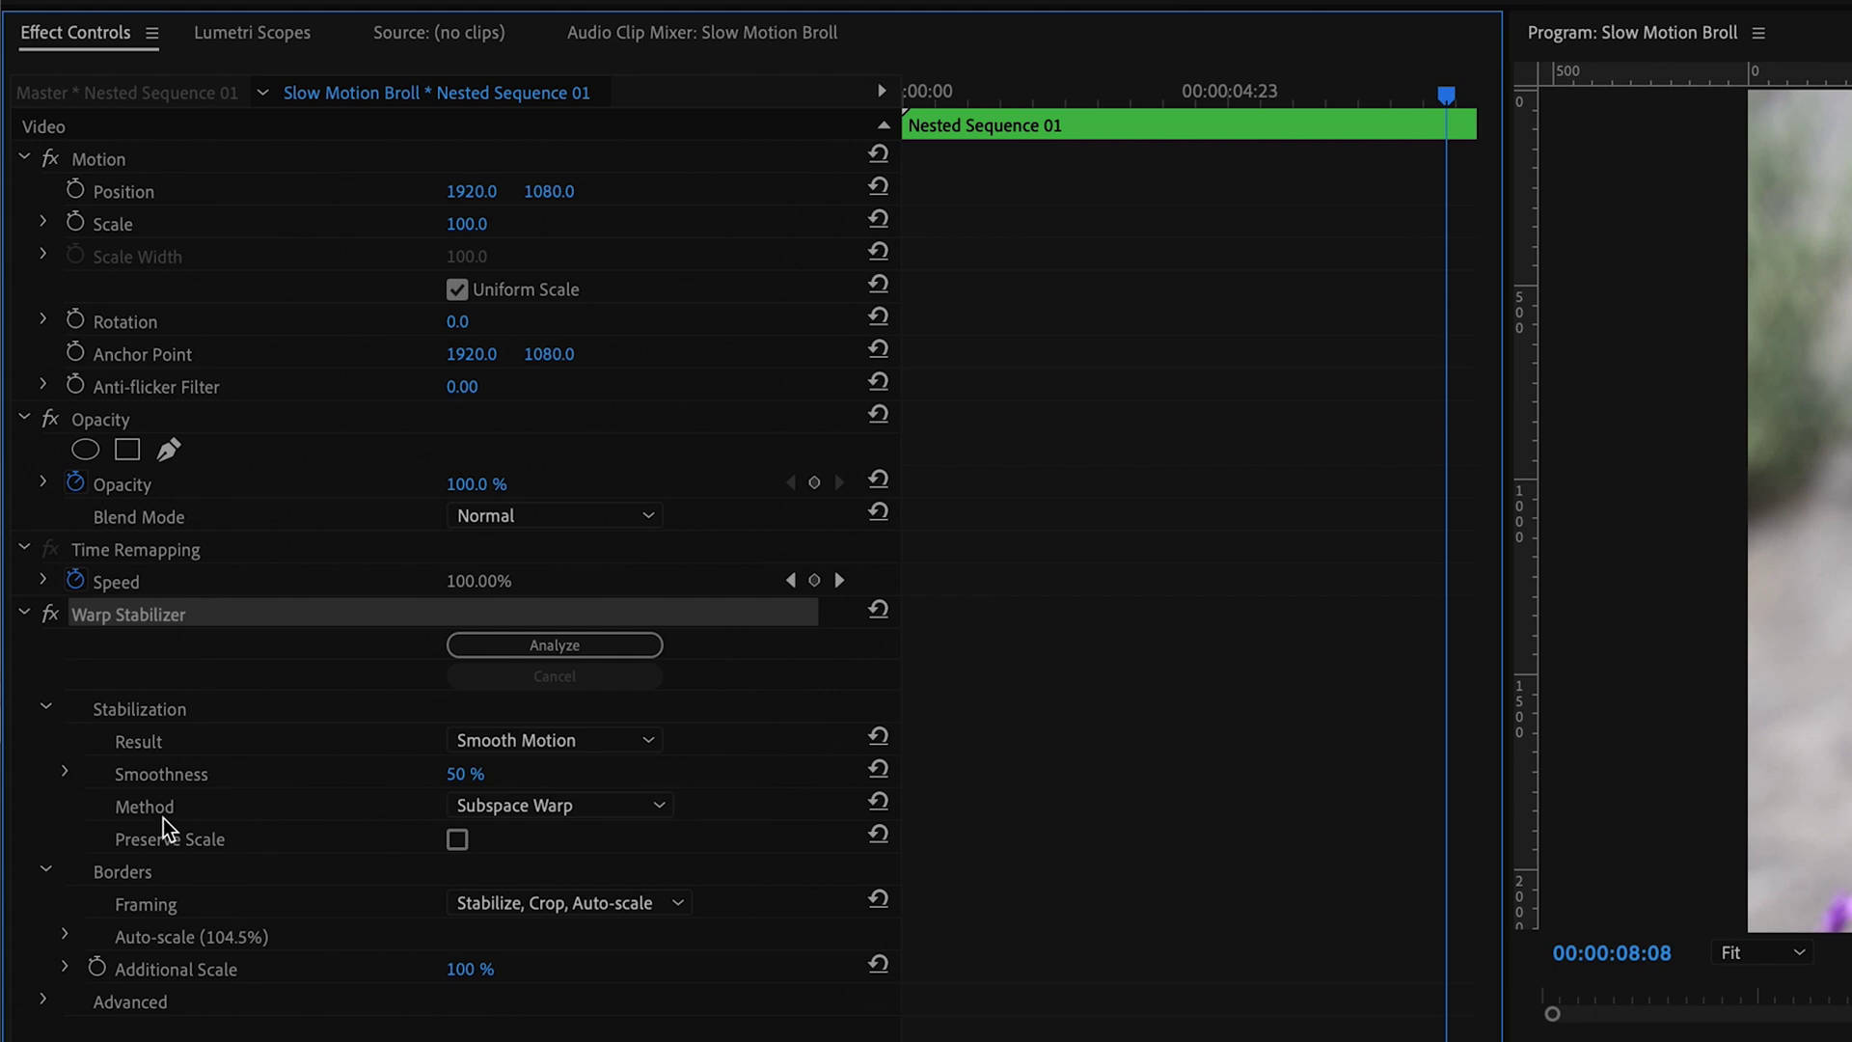
{"action": "left_click", "coordinate": [521, 806]}
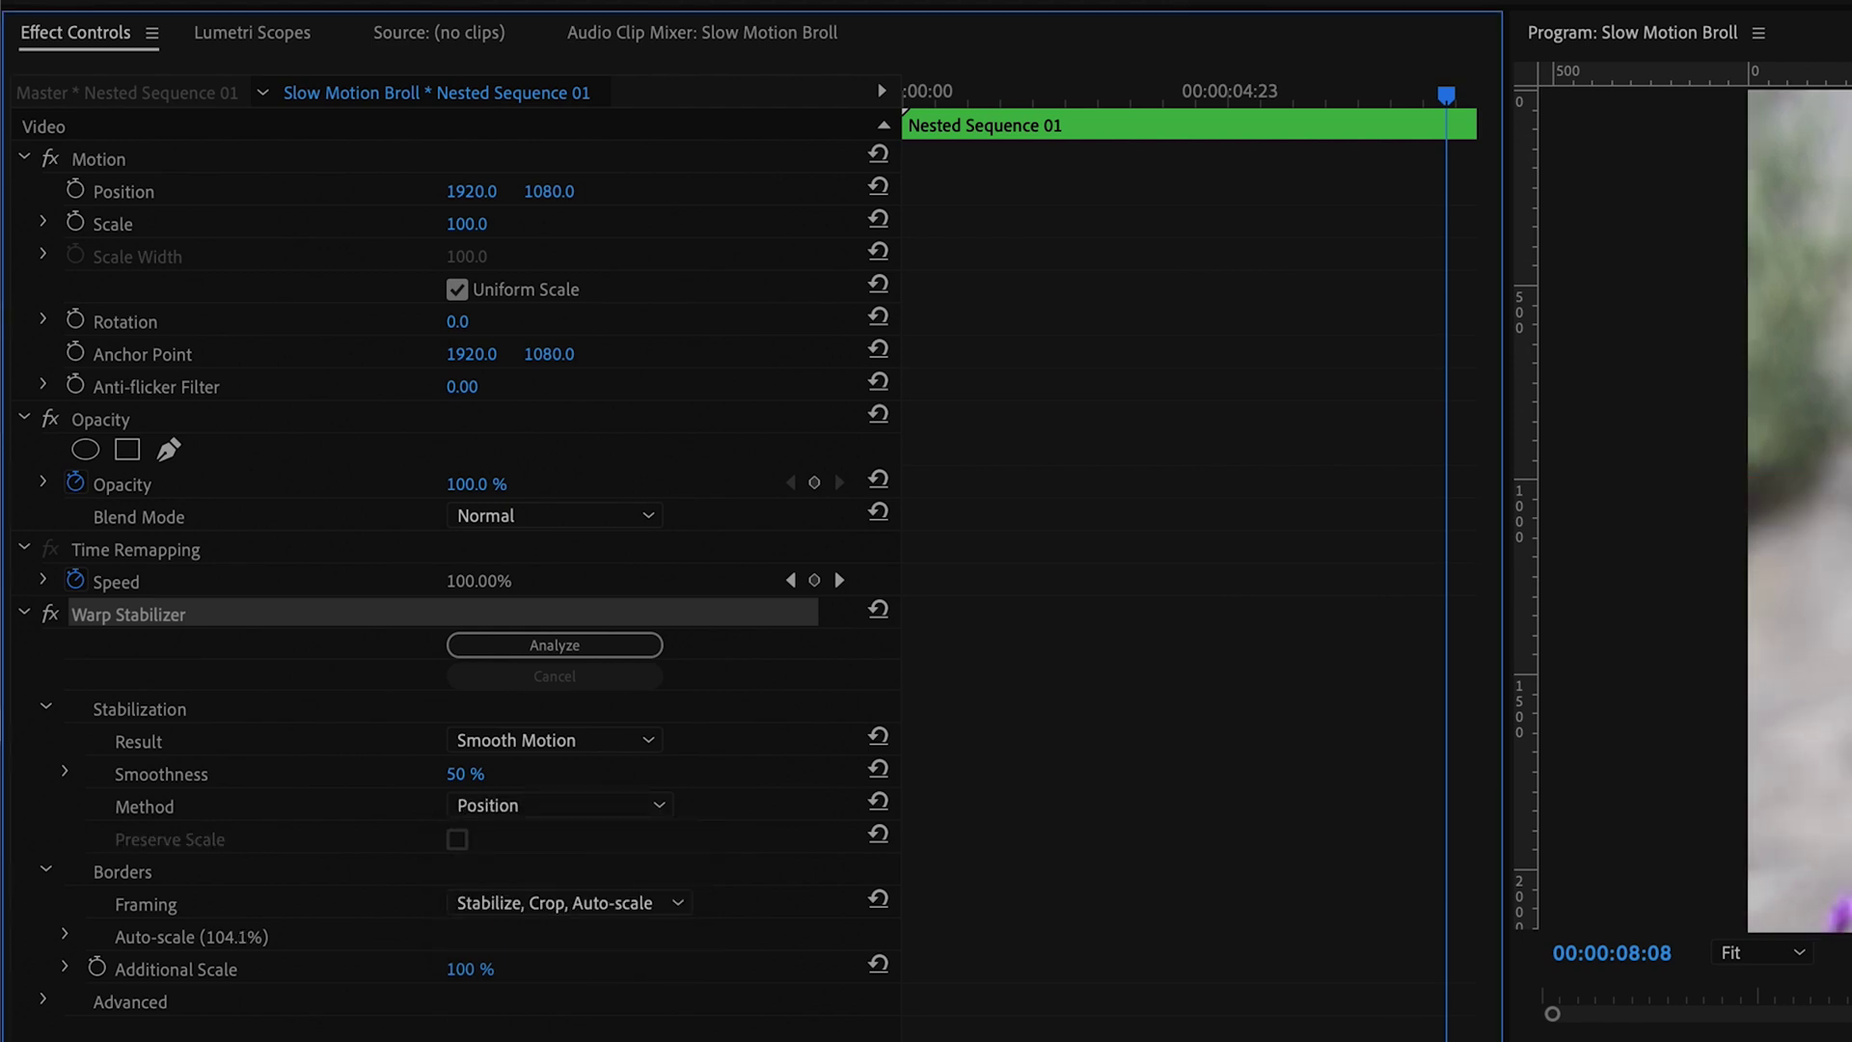
- Play the stabilized nested clip from the start of the sequence to check the motion
{"action": "left_click", "coordinate": [762, 618]}
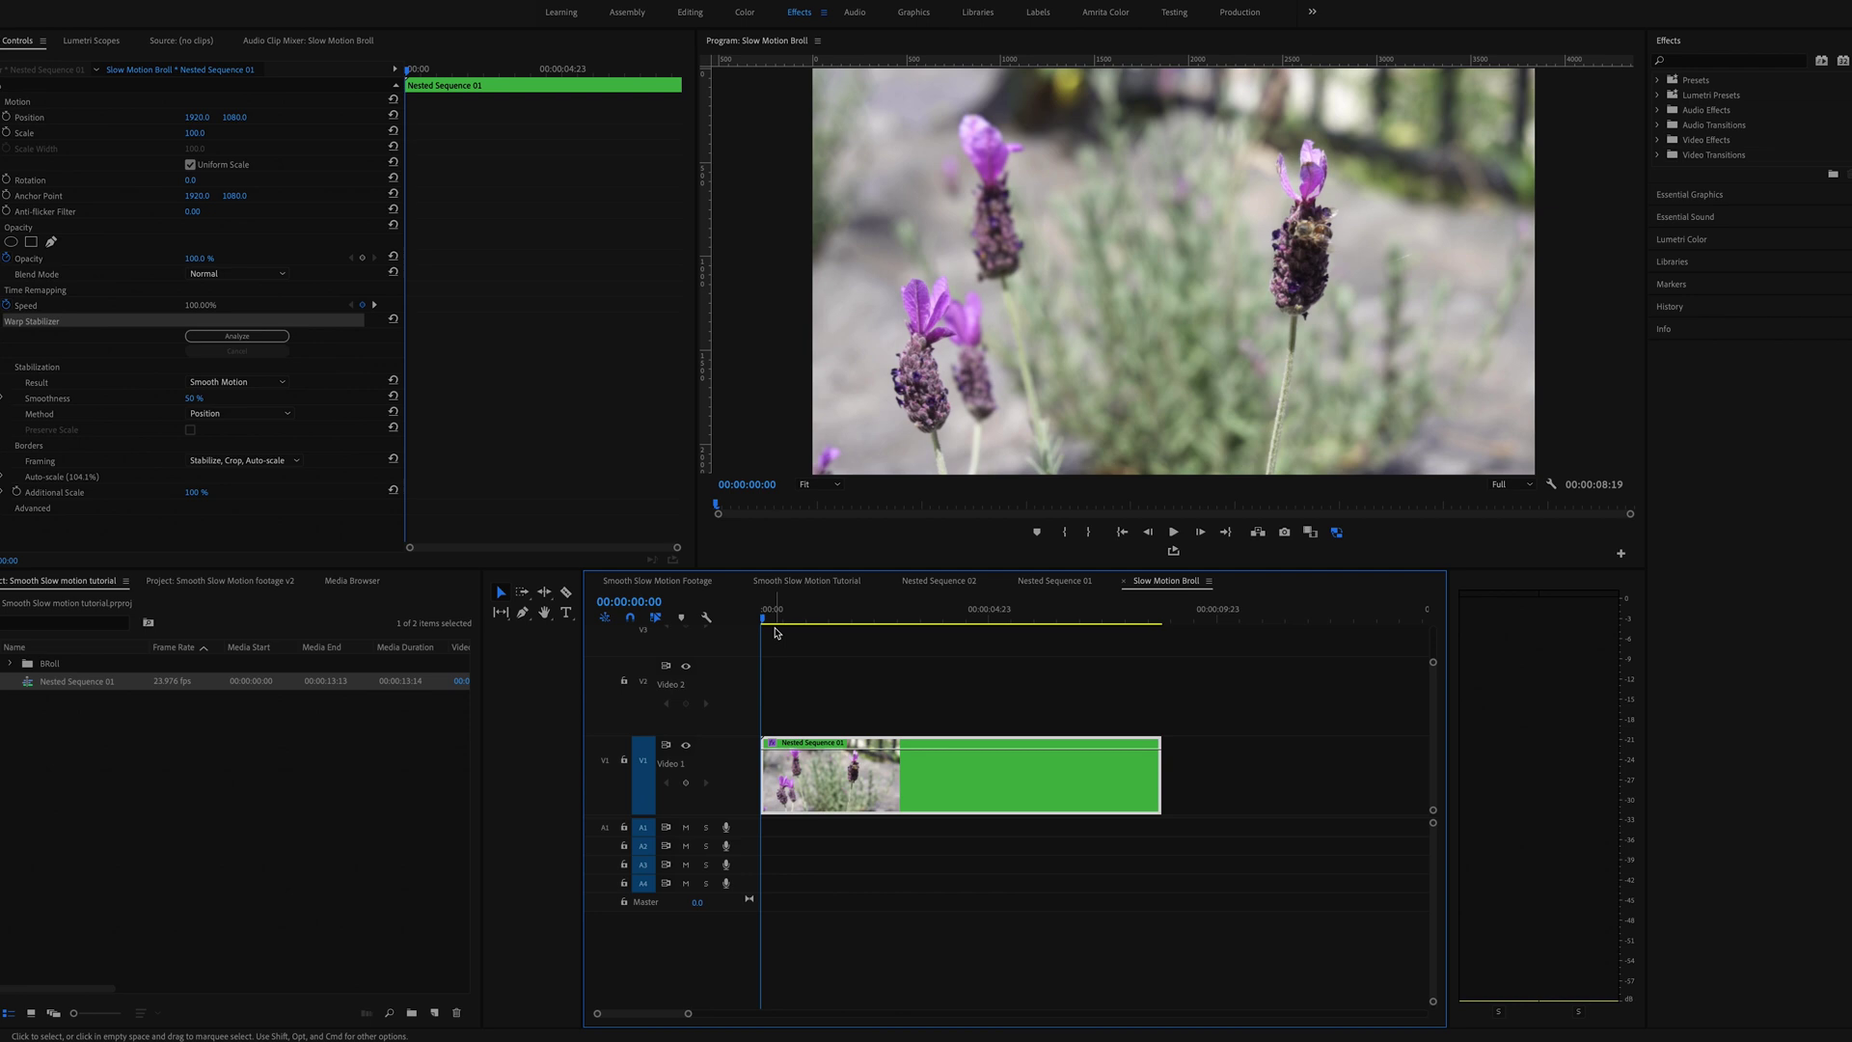
{"action": "key", "text": "space"}
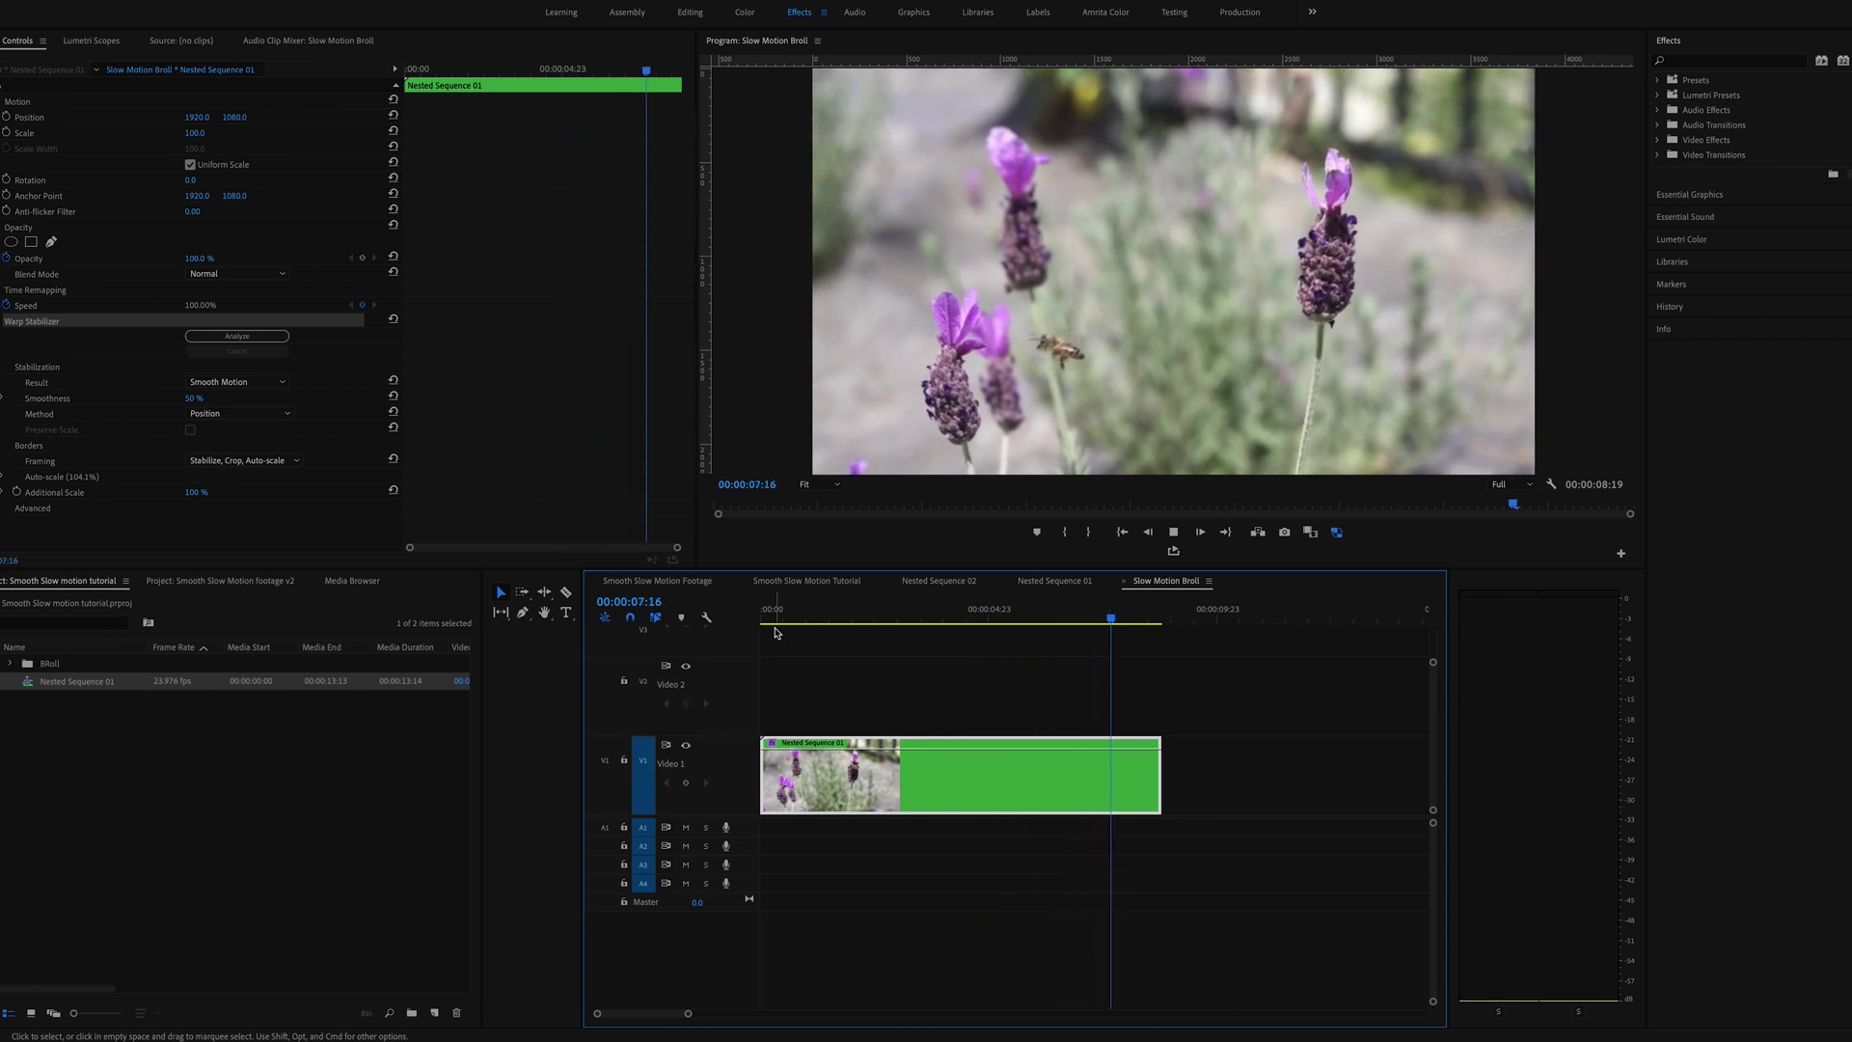
{"action": "key", "text": "space"}
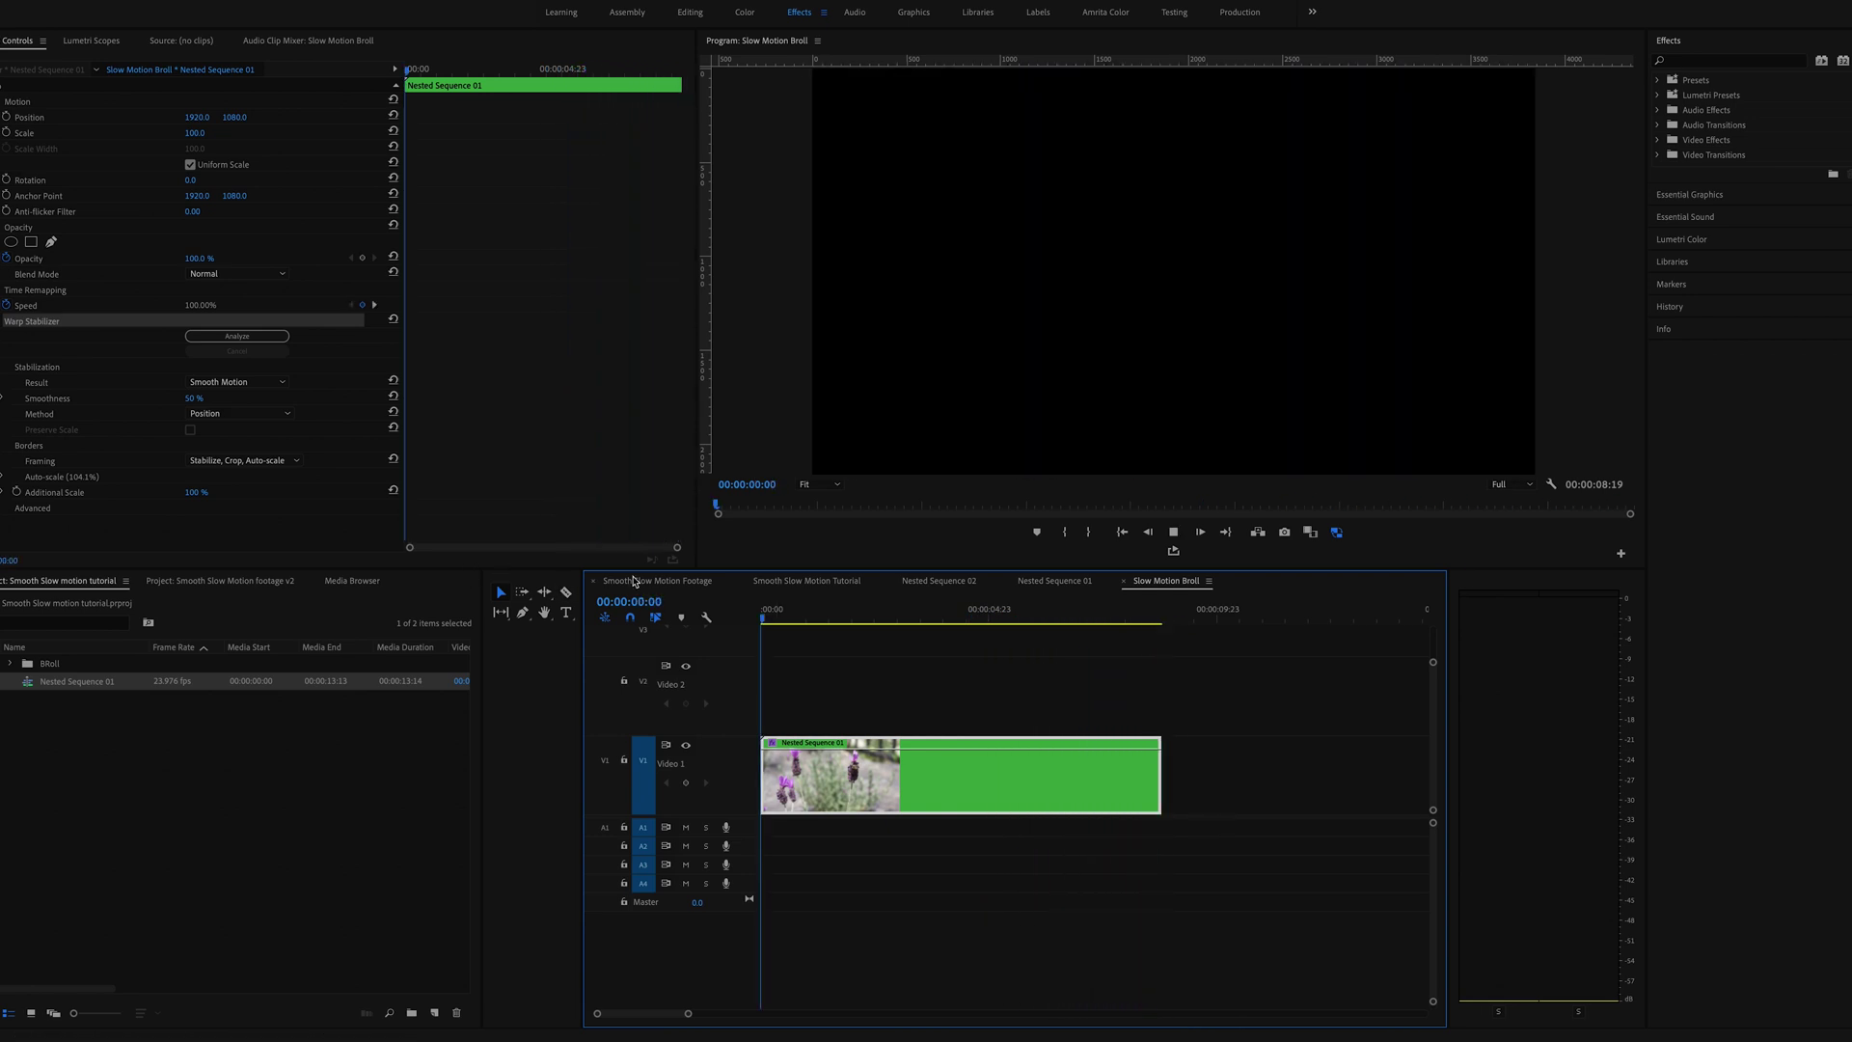
{"action": "key", "text": "space"}
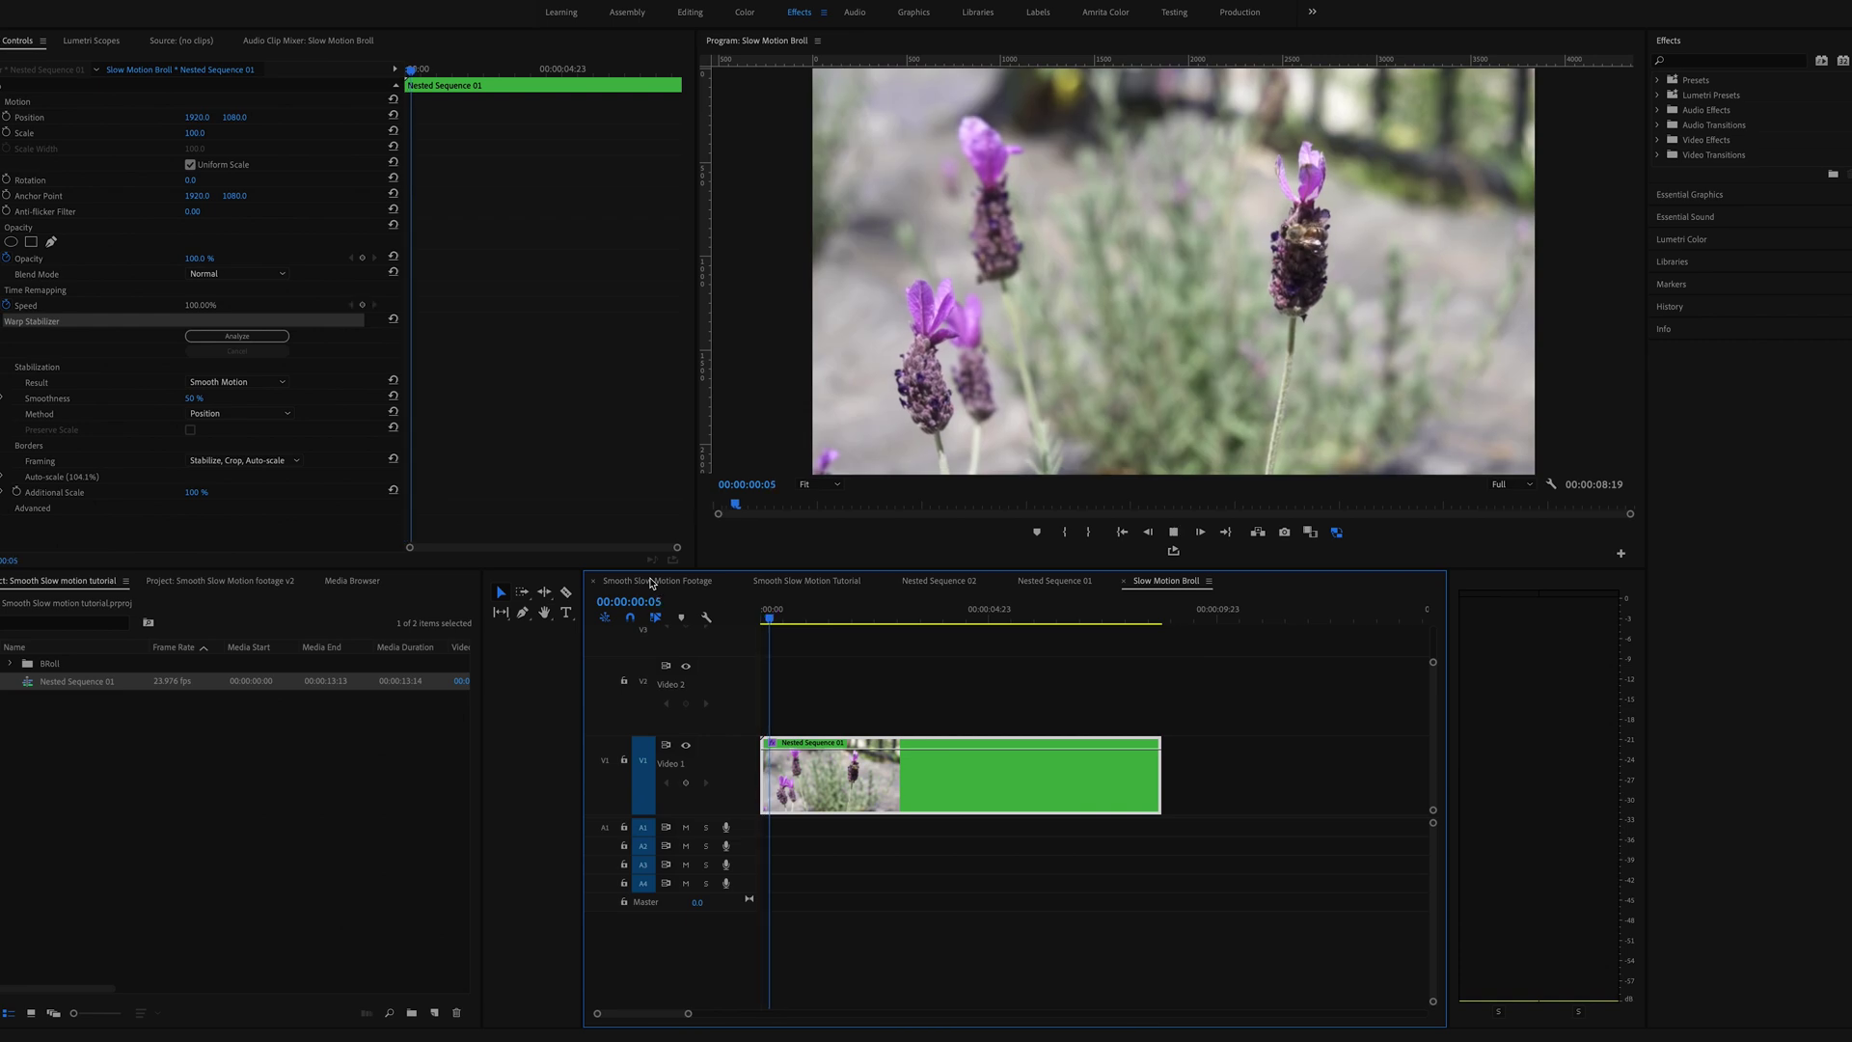